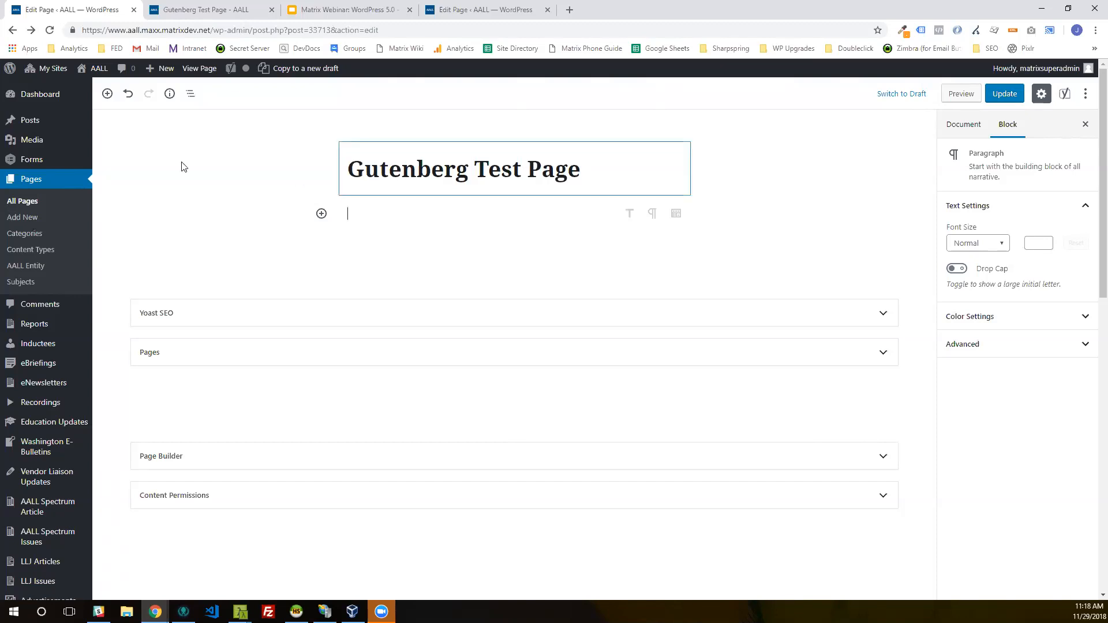
# Step: Create a new page titled "Gutenberg Test Page"
pyautogui.moveTo(164, 68)
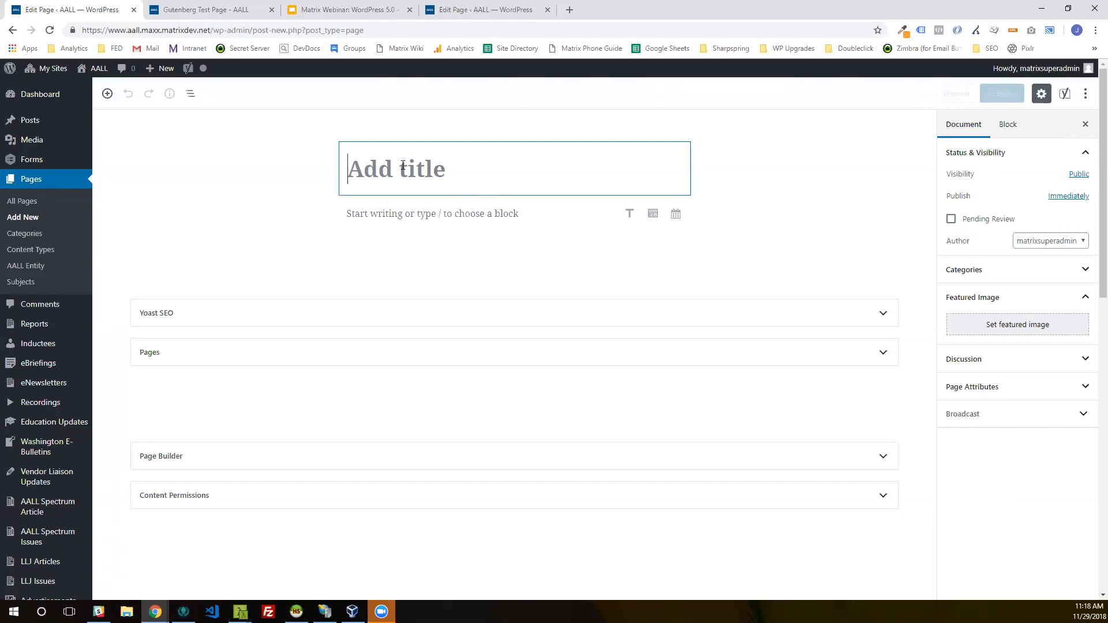
pyautogui.write('Guten ber')
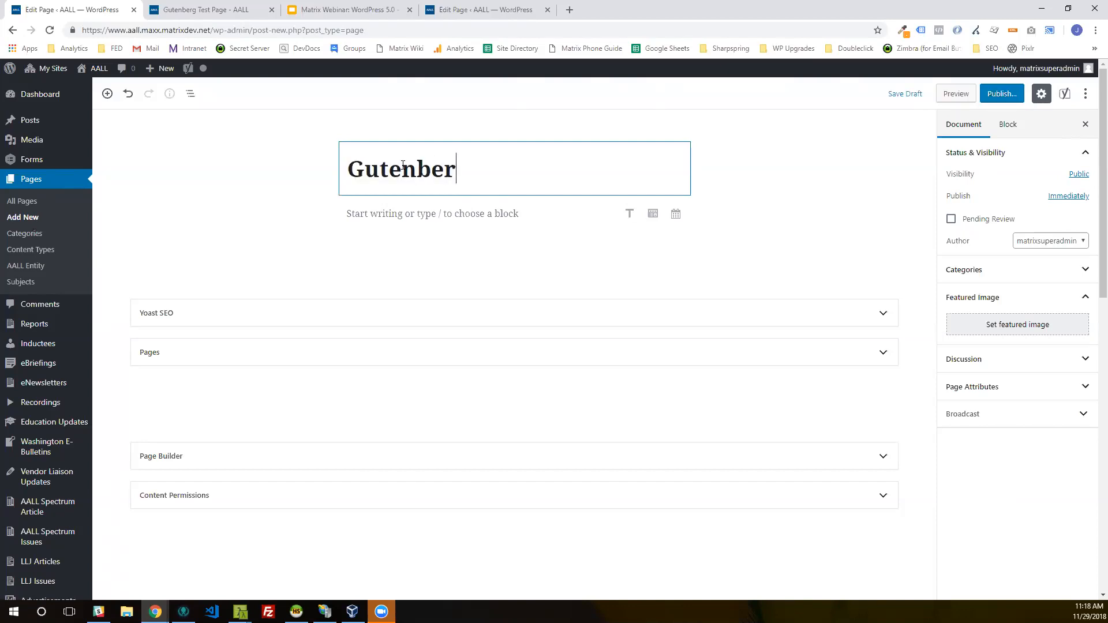
pyautogui.write('g Test Page')
pyautogui.press('Return')
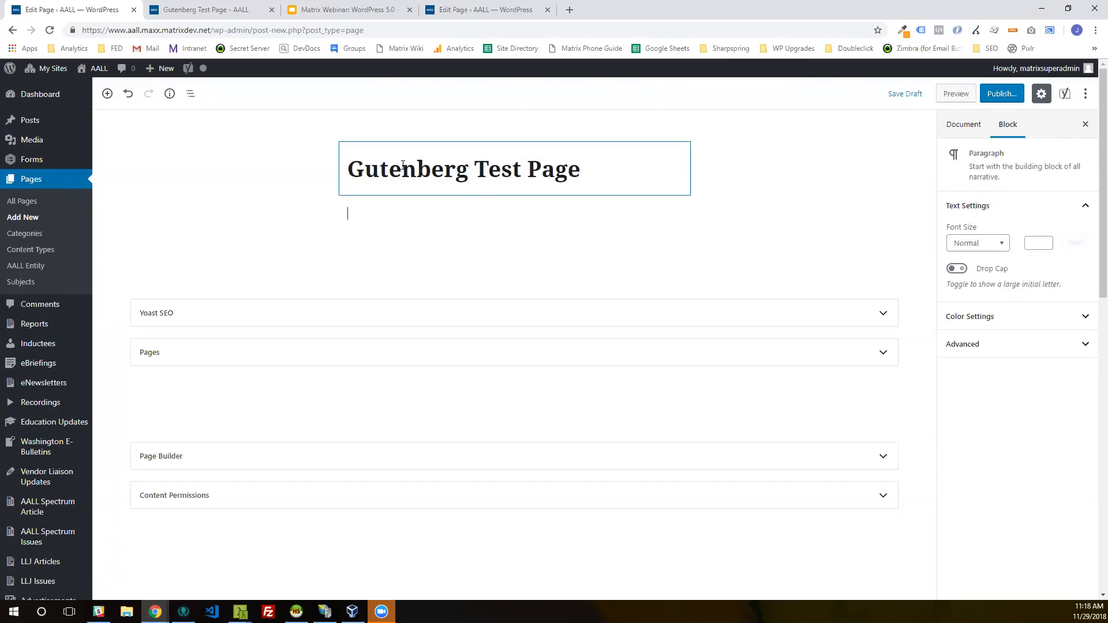
pyautogui.click(705, 209)
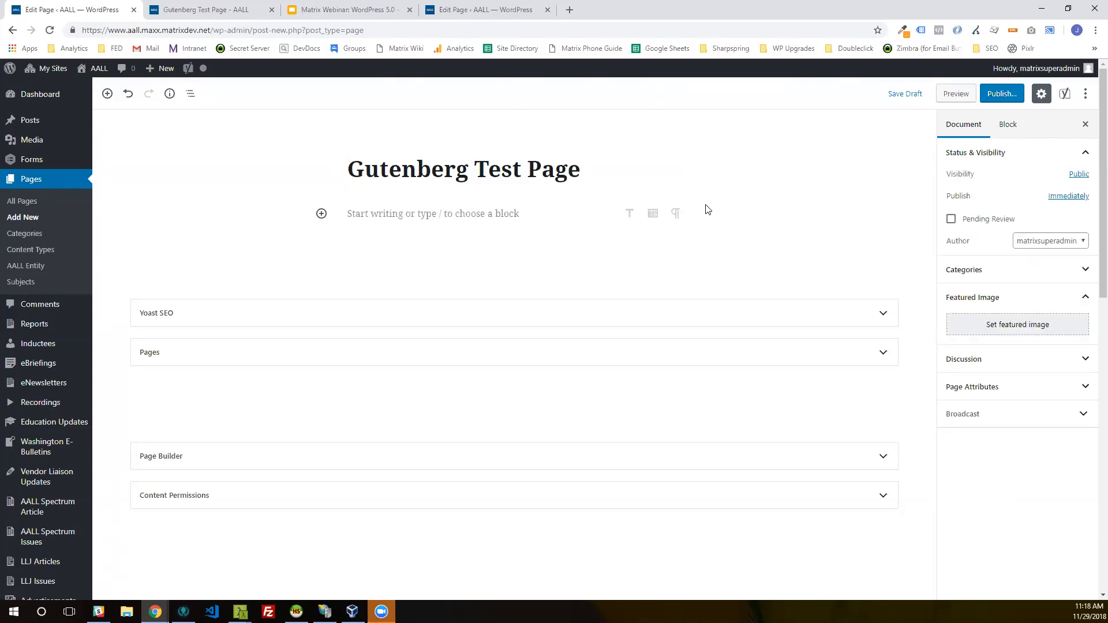
pyautogui.click(406, 232)
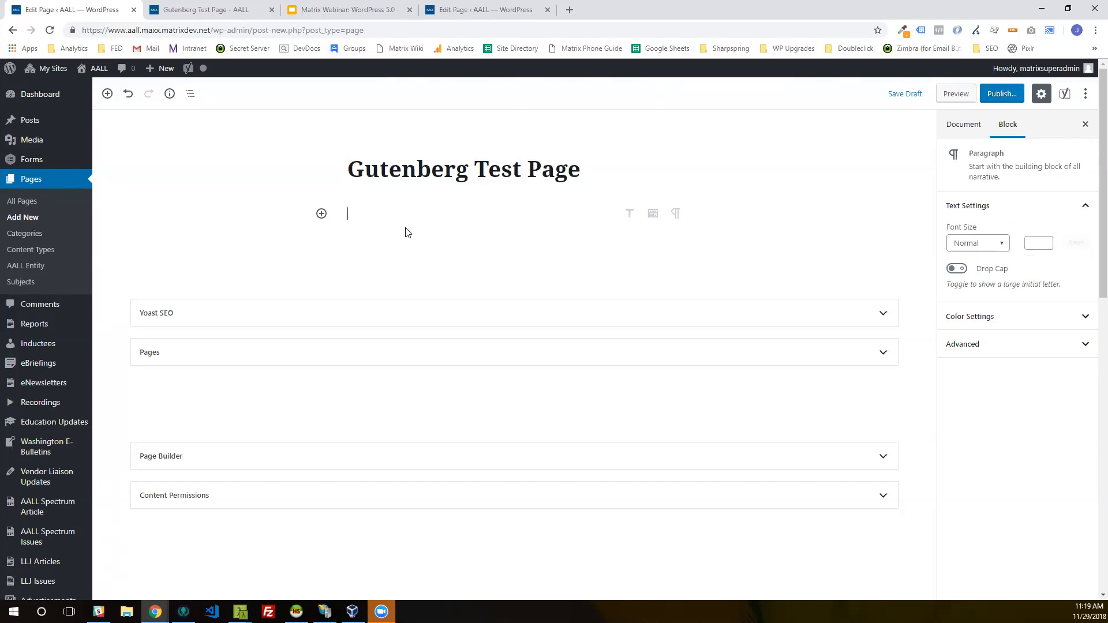
pyautogui.write('Lorem ipsum tex')
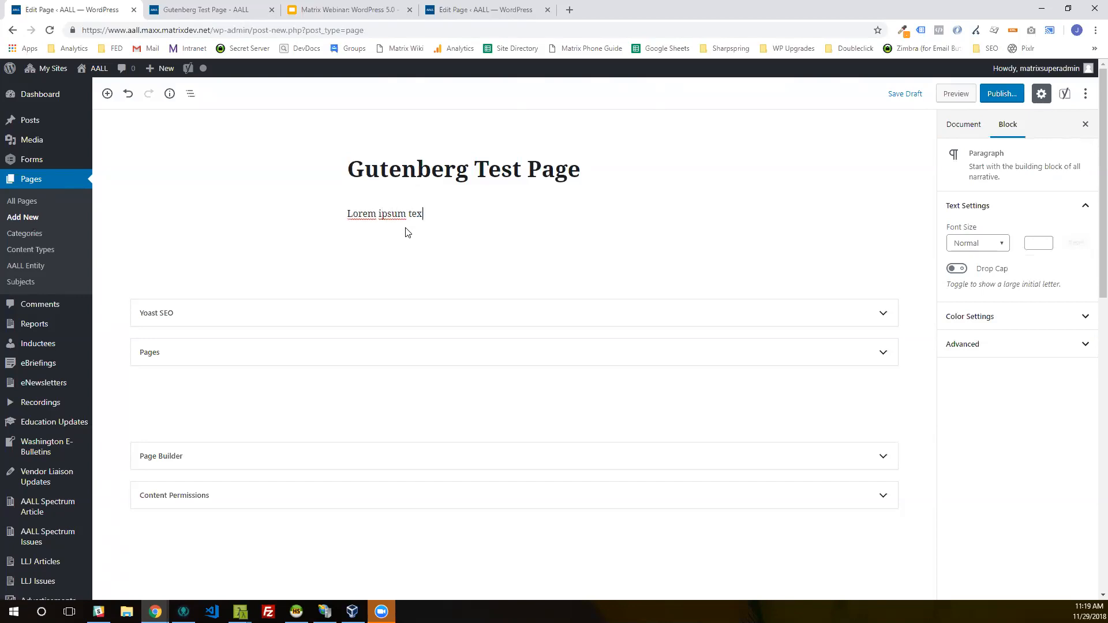
pyautogui.write('t here.')
pyautogui.hotkey('ctrl', 'a')
pyautogui.press('BackSpace')
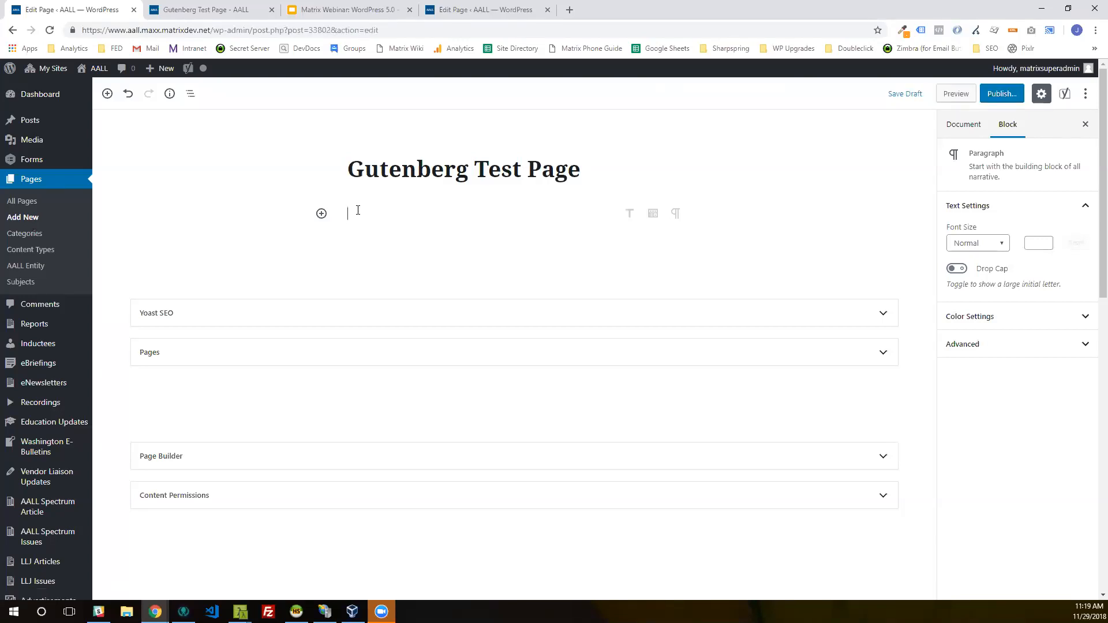
# Step: Open the Lorem Ipsum generator page at lipsum.com/feed/html in a new browser tab
pyautogui.click(570, 9)
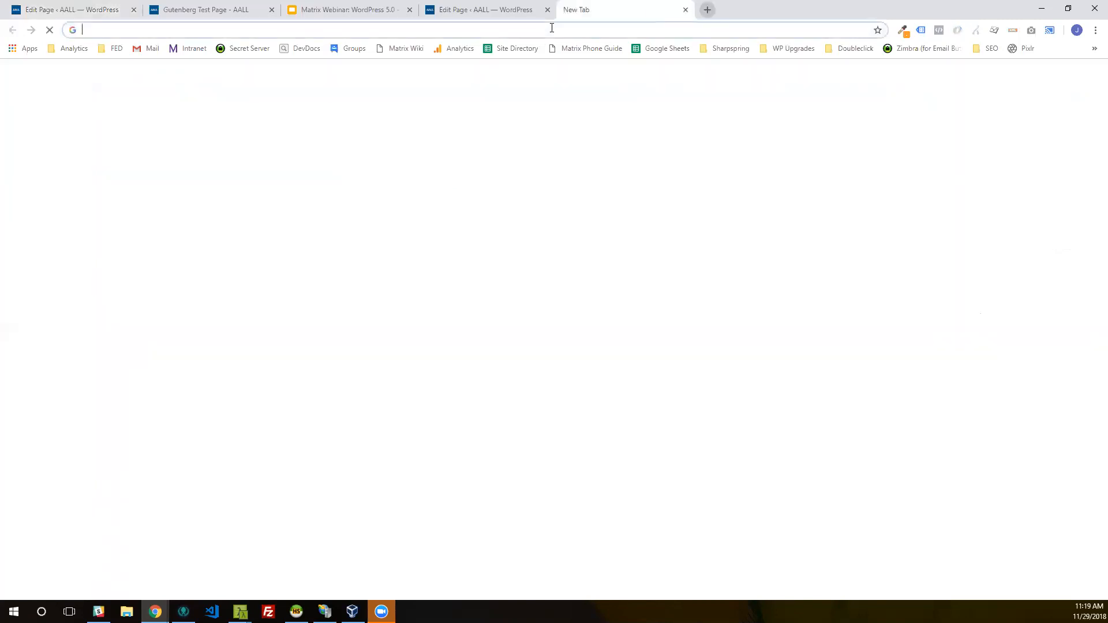
pyautogui.write('lor')
pyautogui.press('BackSpace')
pyautogui.press('BackSpace')
pyautogui.write('ip')
pyautogui.press('Return')
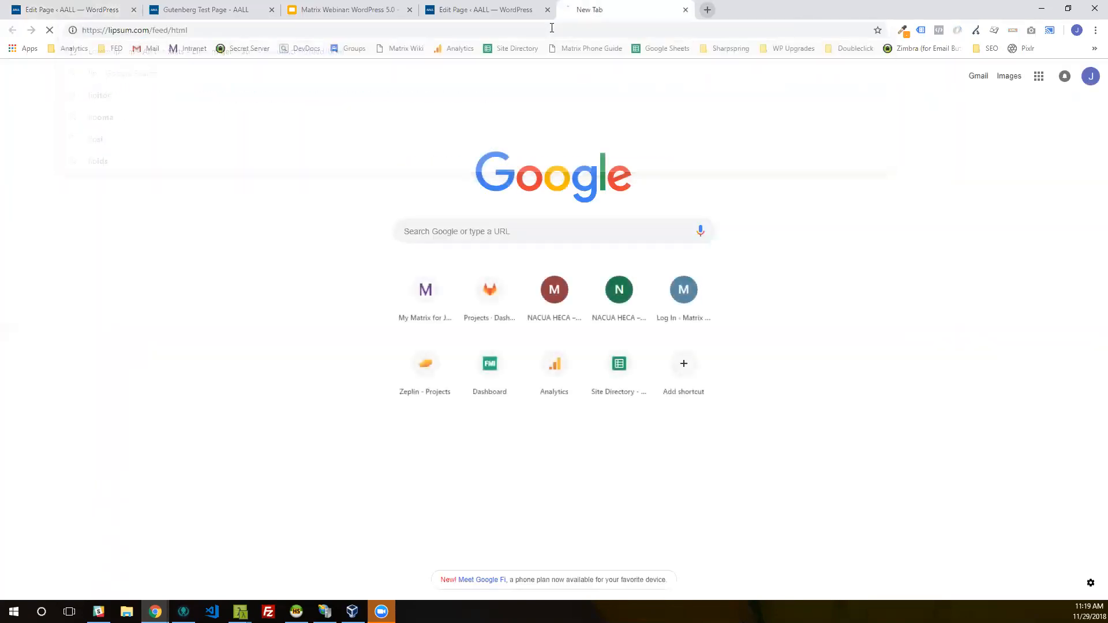
# Step: Copy the first two generated Lorem Ipsum paragraphs and paste them into the body of the new Gutenberg Test Page
pyautogui.moveTo(403, 327); pyautogui.dragTo(292, 226)
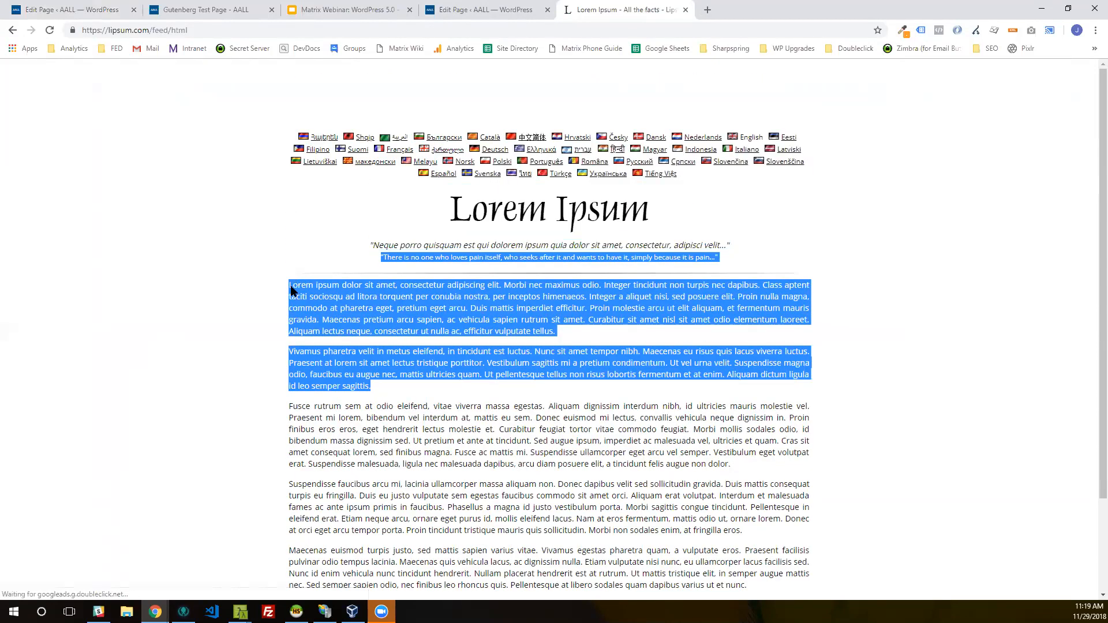
pyautogui.moveTo(292, 297); pyautogui.dragTo(291, 285)
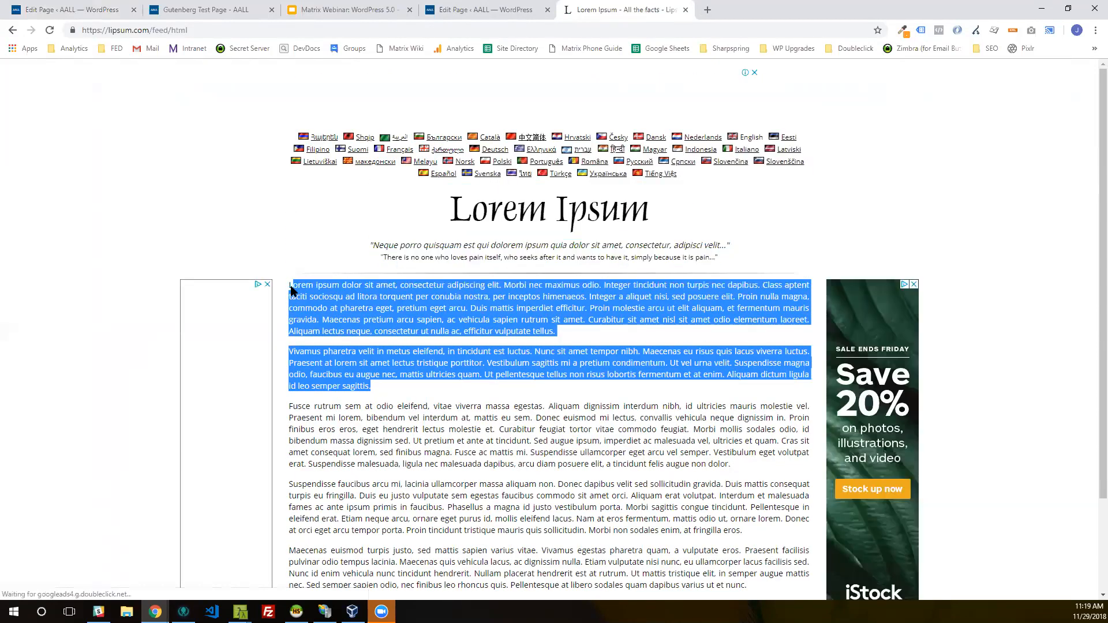
pyautogui.rightClick(304, 283)
pyautogui.click(322, 294)
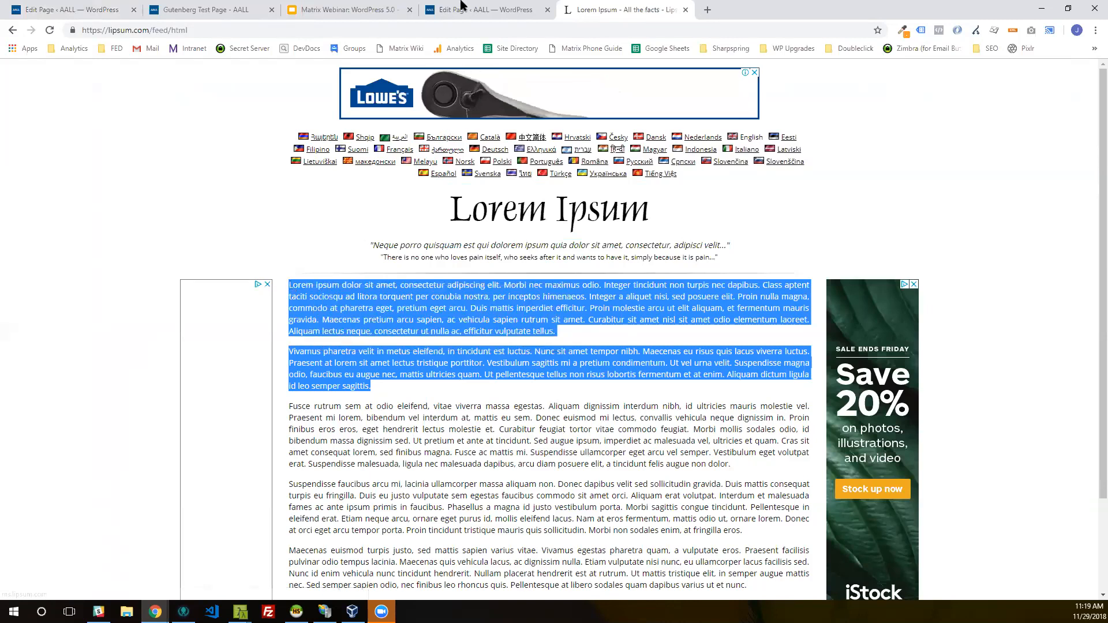
pyautogui.click(491, 10)
pyautogui.click(154, 12)
pyautogui.click(72, 10)
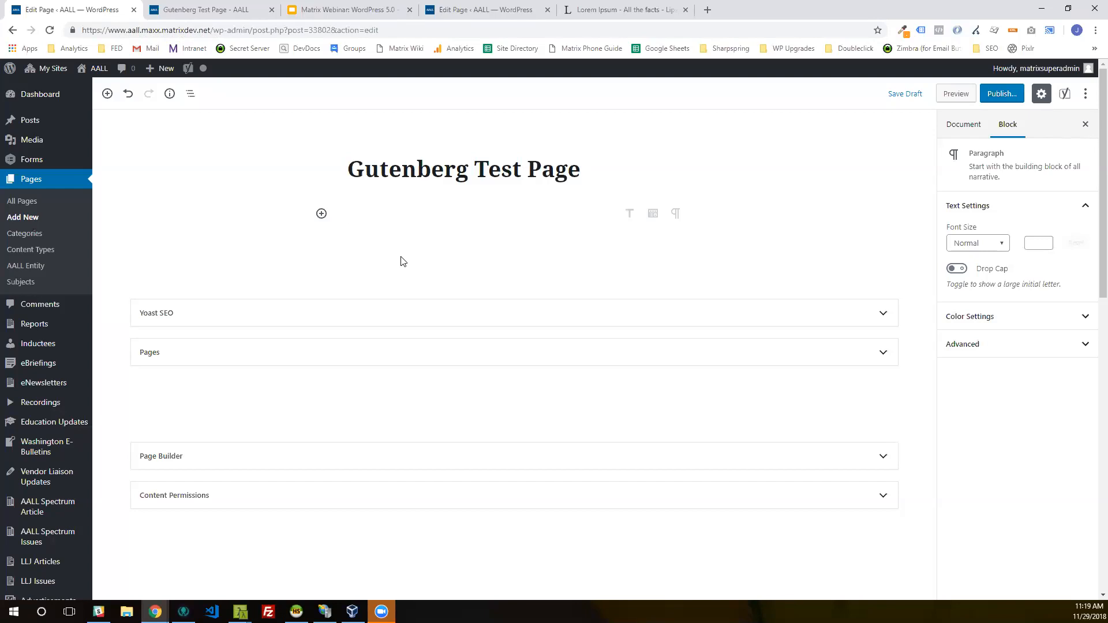
pyautogui.hotkey('ctrl', 'v')
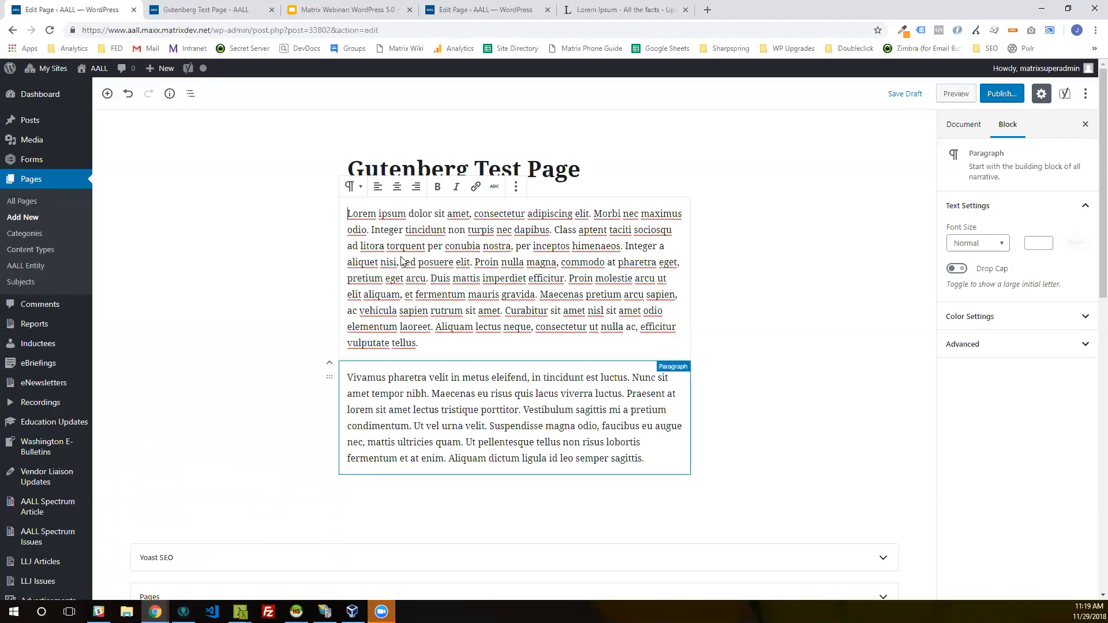
# Step: Examine the second paragraph block's formatting controls and its list of further block options
pyautogui.click(467, 410)
pyautogui.click(549, 295)
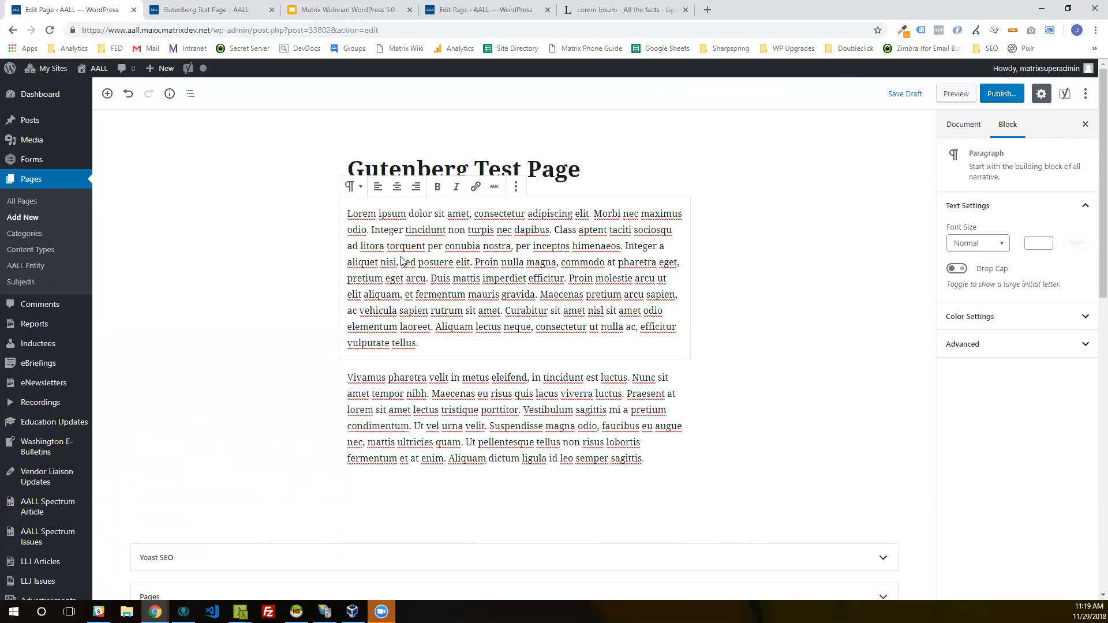
pyautogui.click(532, 378)
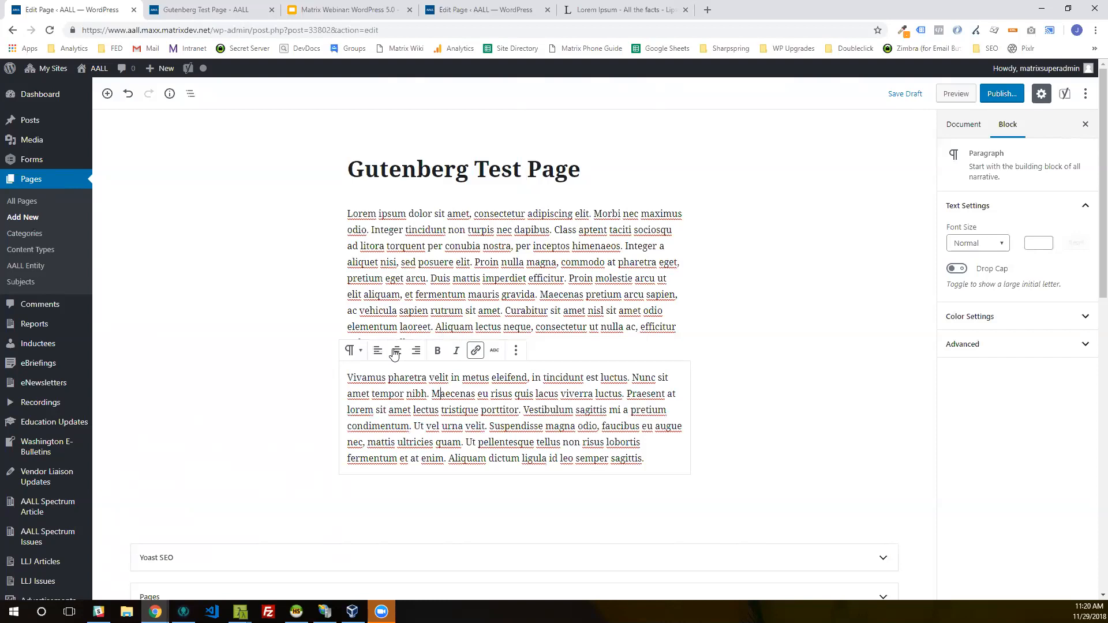
pyautogui.click(516, 350)
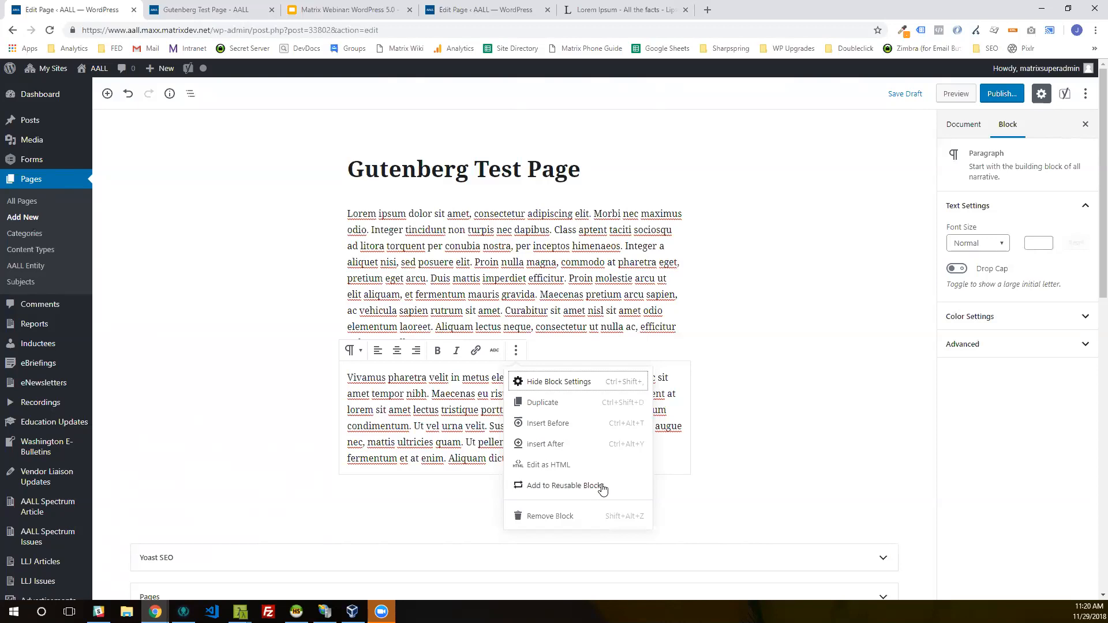
pyautogui.click(650, 475)
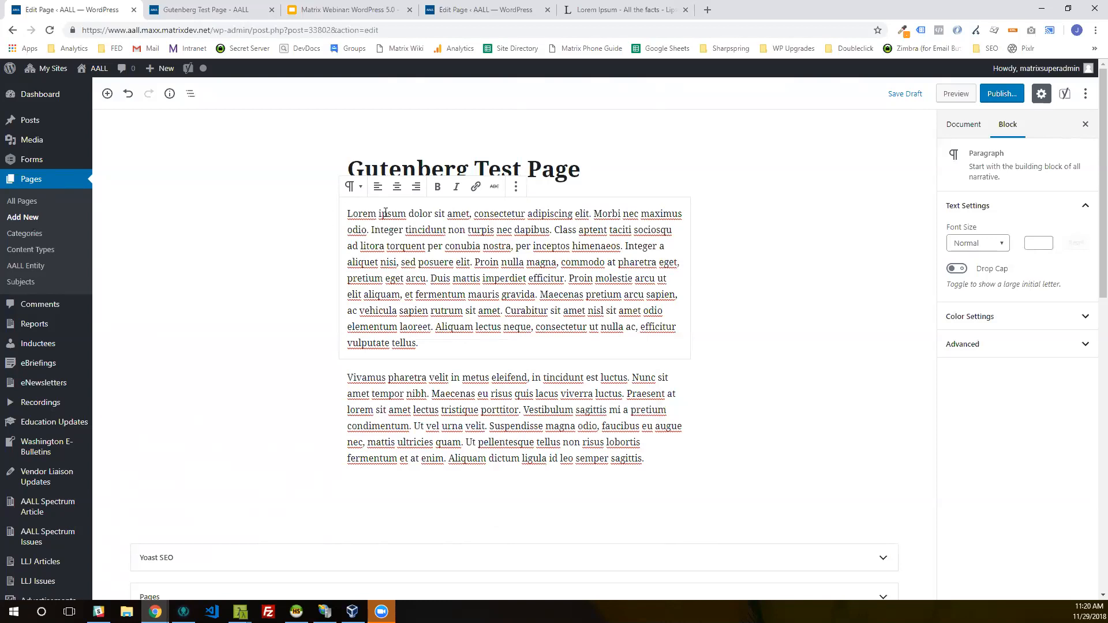
# Step: Add the first paragraph block, starting "Lorem ipsum dolor sit amet", to the reusable blocks
pyautogui.click(517, 187)
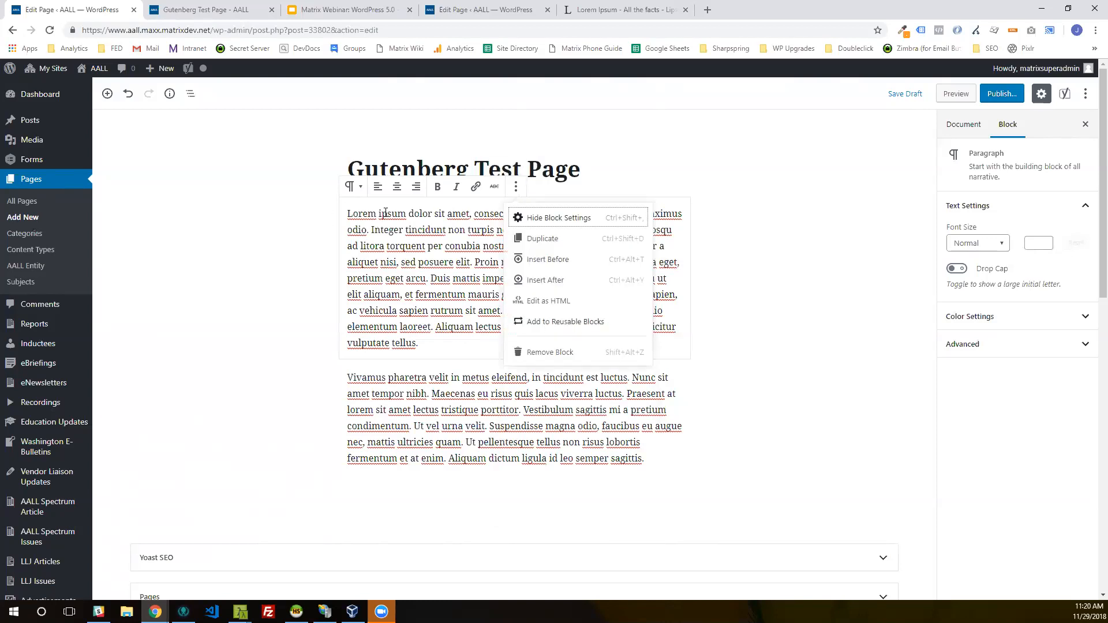
pyautogui.press('Up')
pyautogui.press('Up')
pyautogui.press('Return')
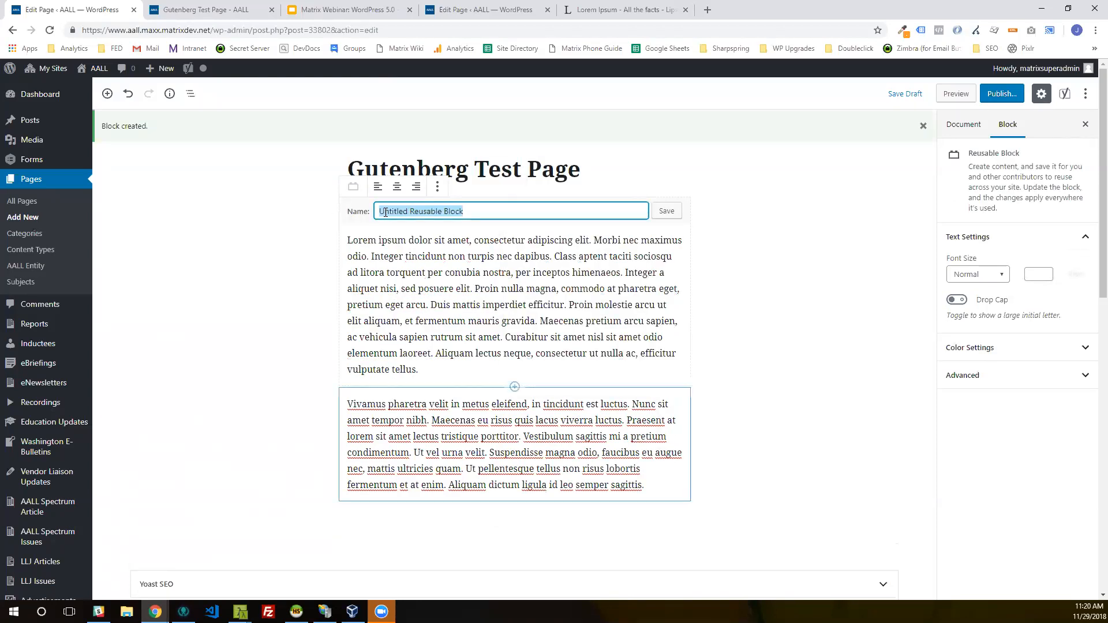
# Step: Name the new reusable block "Lorem Ipsum Paragraph 2" and save it
pyautogui.press('Right')
pyautogui.hotkey('ctrl', 'a')
pyautogui.write('Lorem')
pyautogui.press('BackSpace')
pyautogui.press('BackSpace')
pyautogui.press('BackSpace')
pyautogui.press('BackSpace')
pyautogui.press('BackSpace')
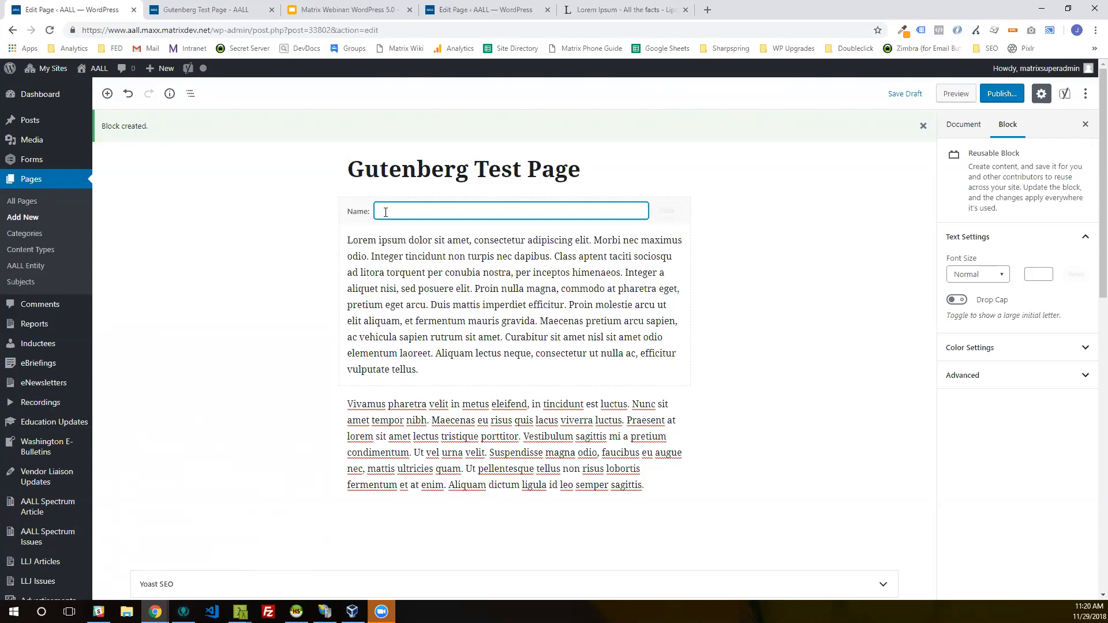
pyautogui.write('Lorem Ipsum Paragraph 2')
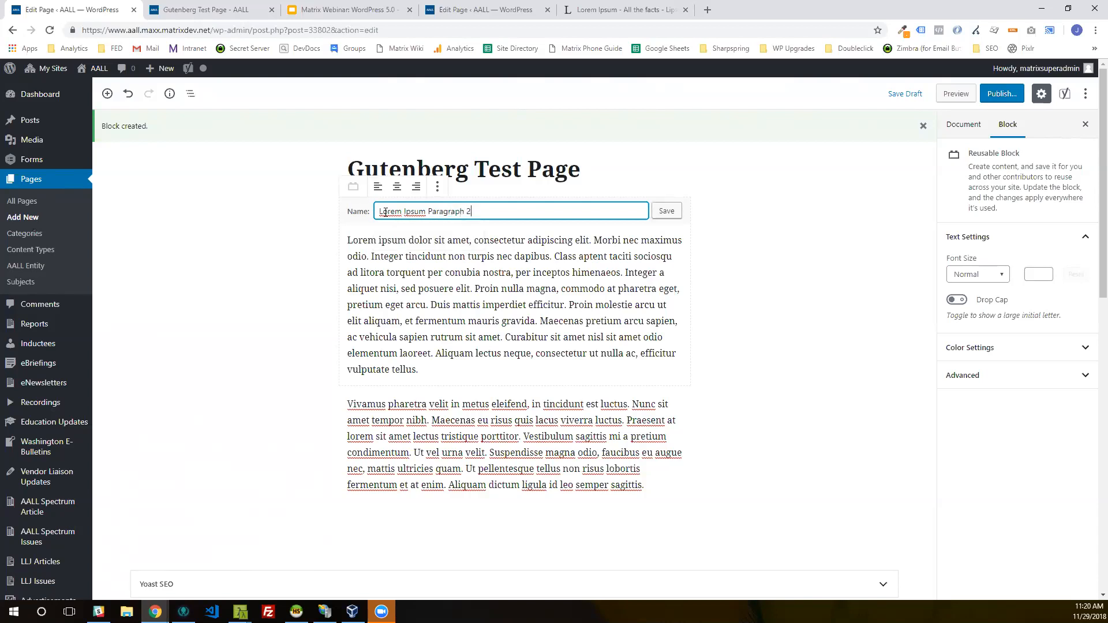
pyautogui.press('Return')
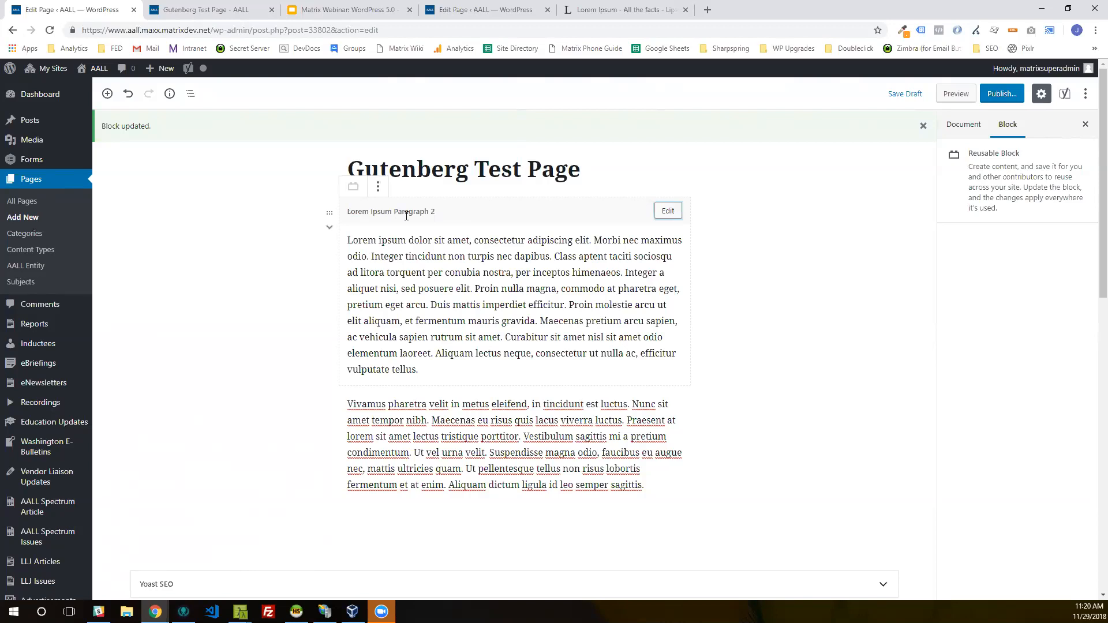
pyautogui.press('Return')
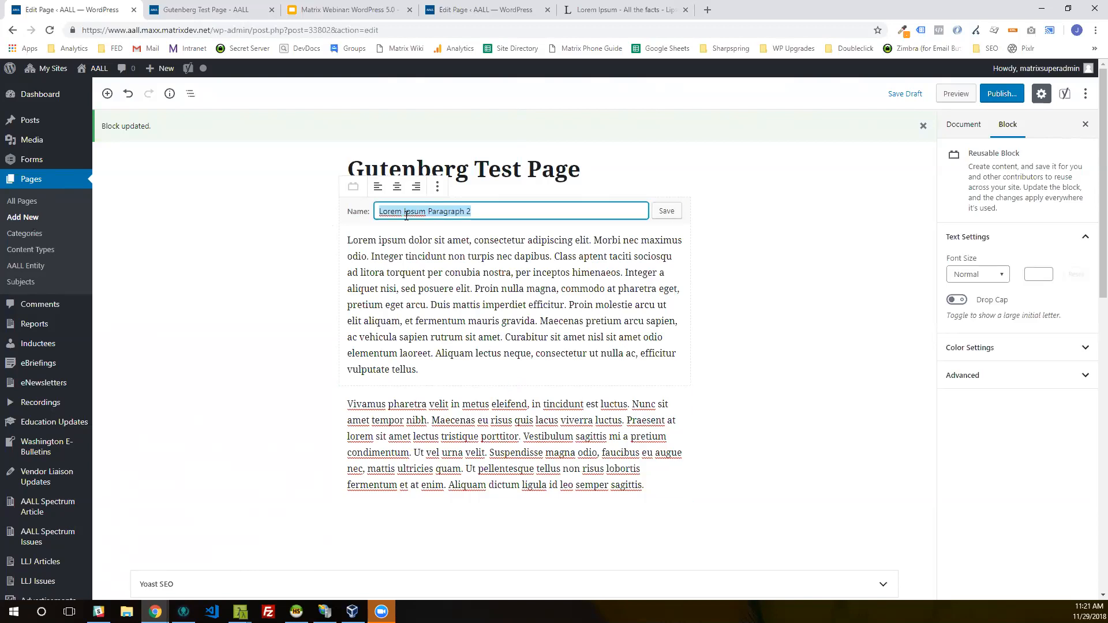
pyautogui.press('Return')
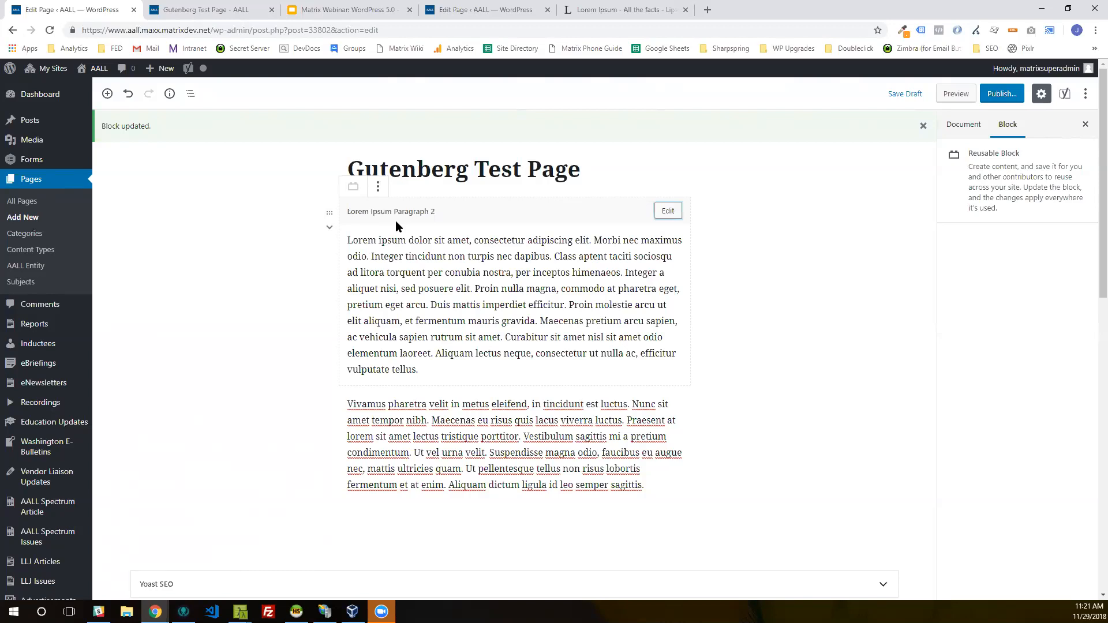
# Step: Look through the reusable block's options and the editor's view and tools options
pyautogui.click(379, 187)
pyautogui.click(381, 189)
pyautogui.click(1086, 94)
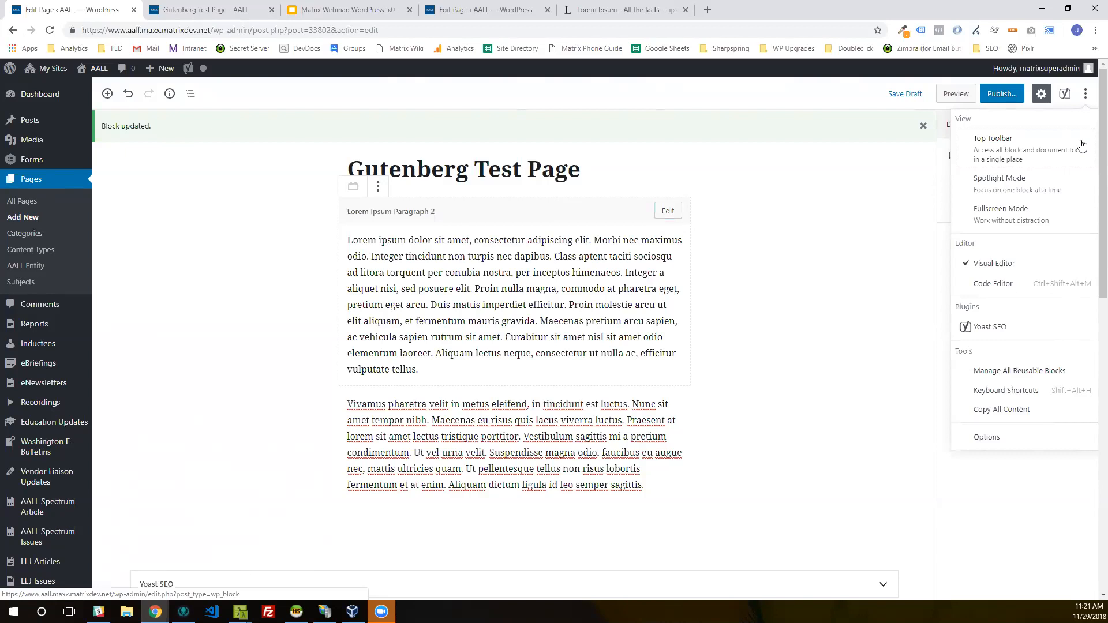
pyautogui.click(1086, 94)
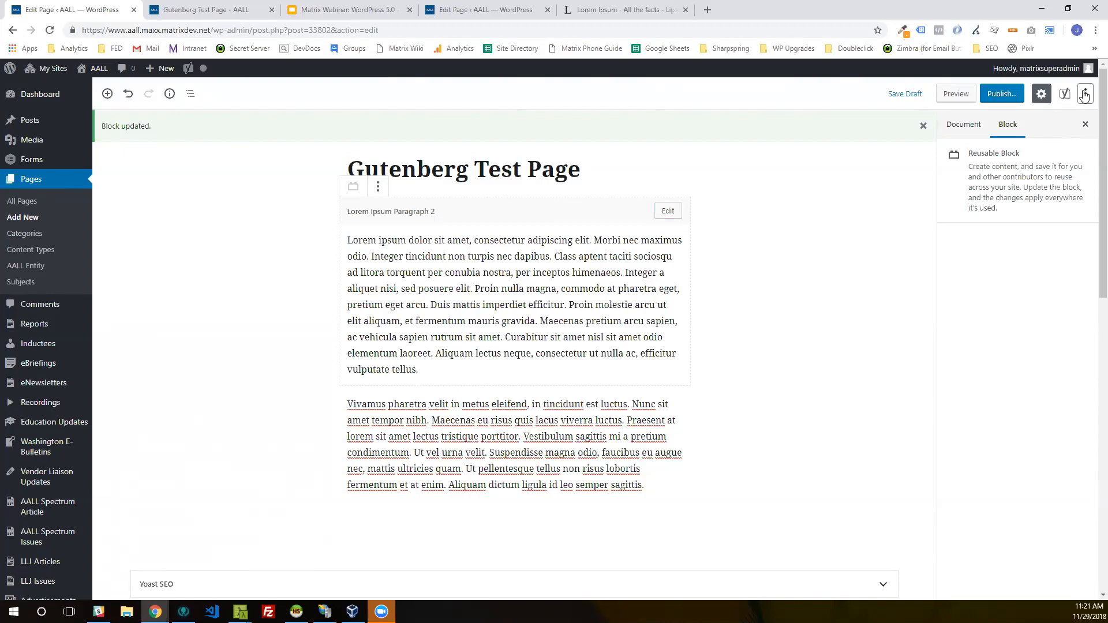
# Step: View the Lorem Ipsum Paragraph 2 block through Manage All Reusable Blocks in a separate tab and return to the test page
pyautogui.click(1084, 96)
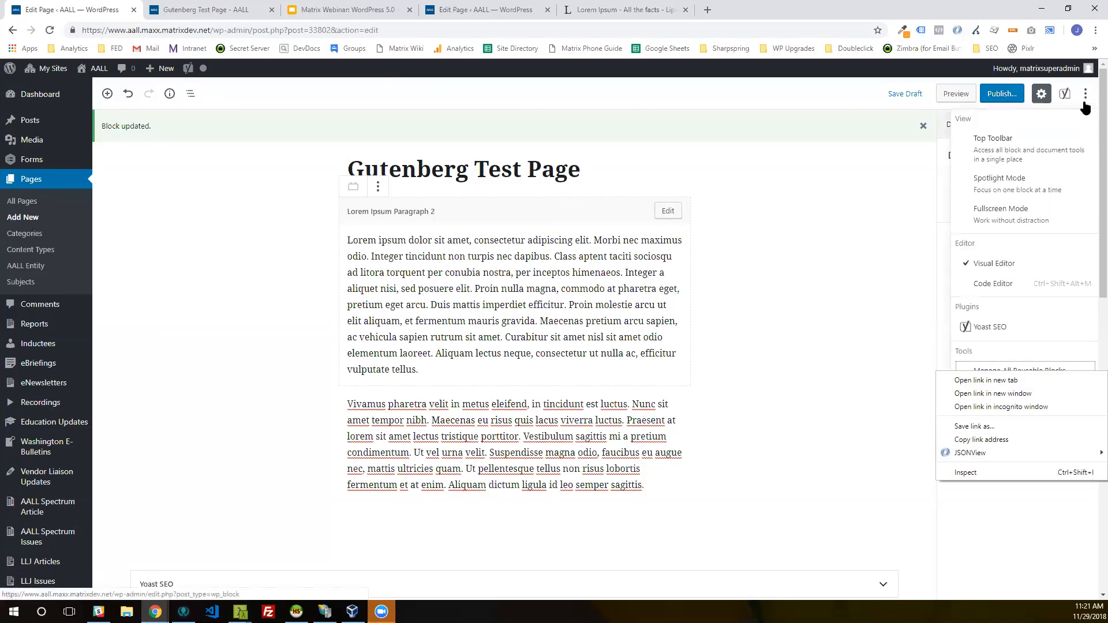
pyautogui.click(1016, 371)
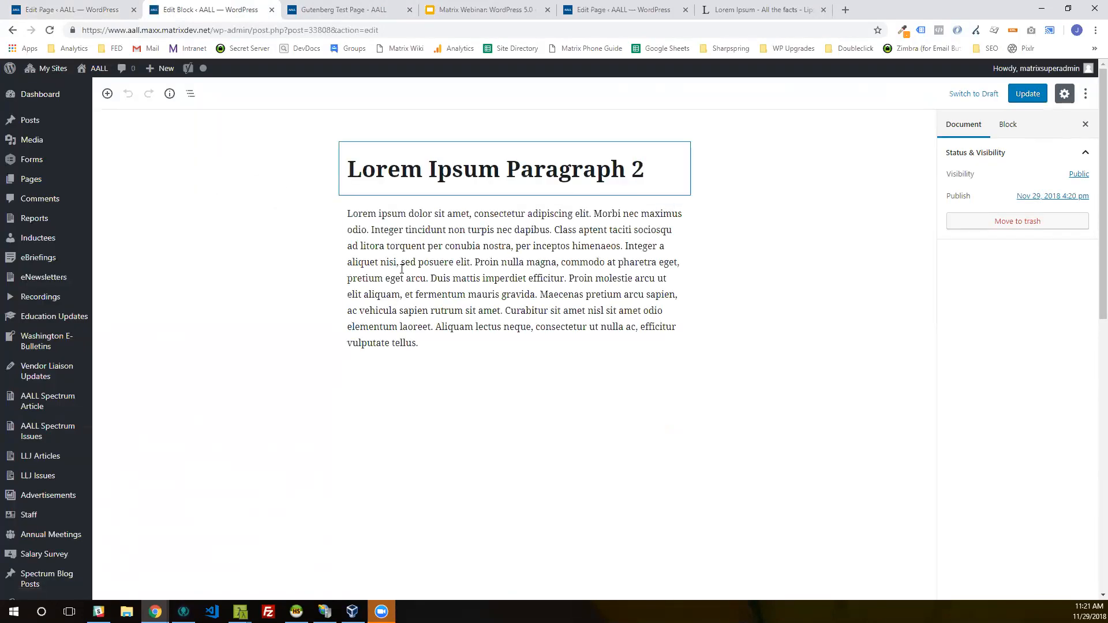
pyautogui.click(272, 10)
pyautogui.click(111, 7)
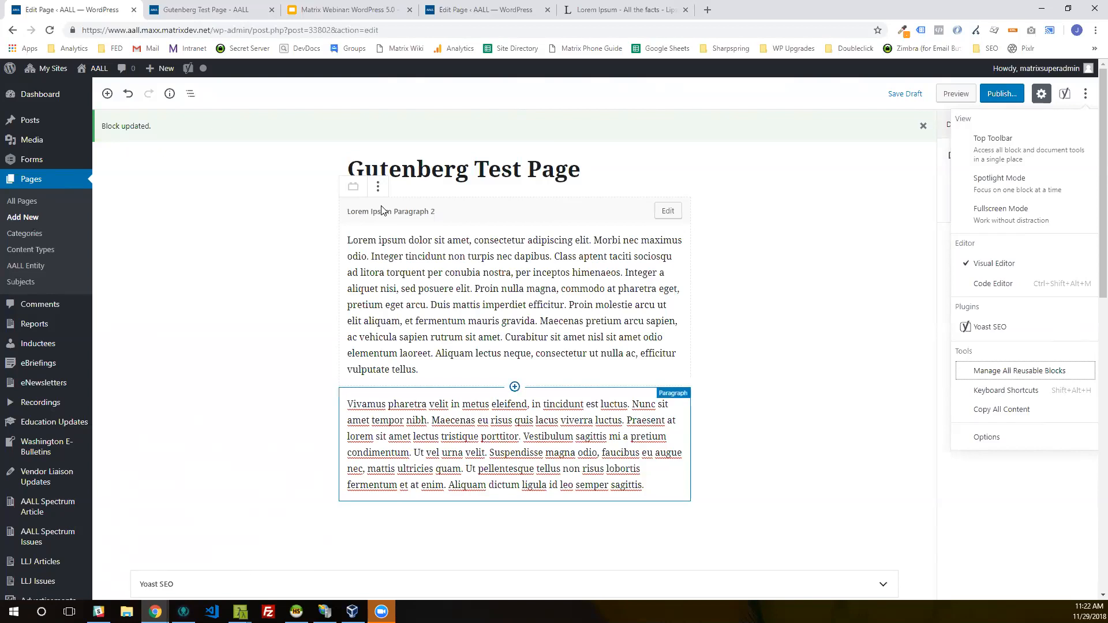
pyautogui.press('Escape')
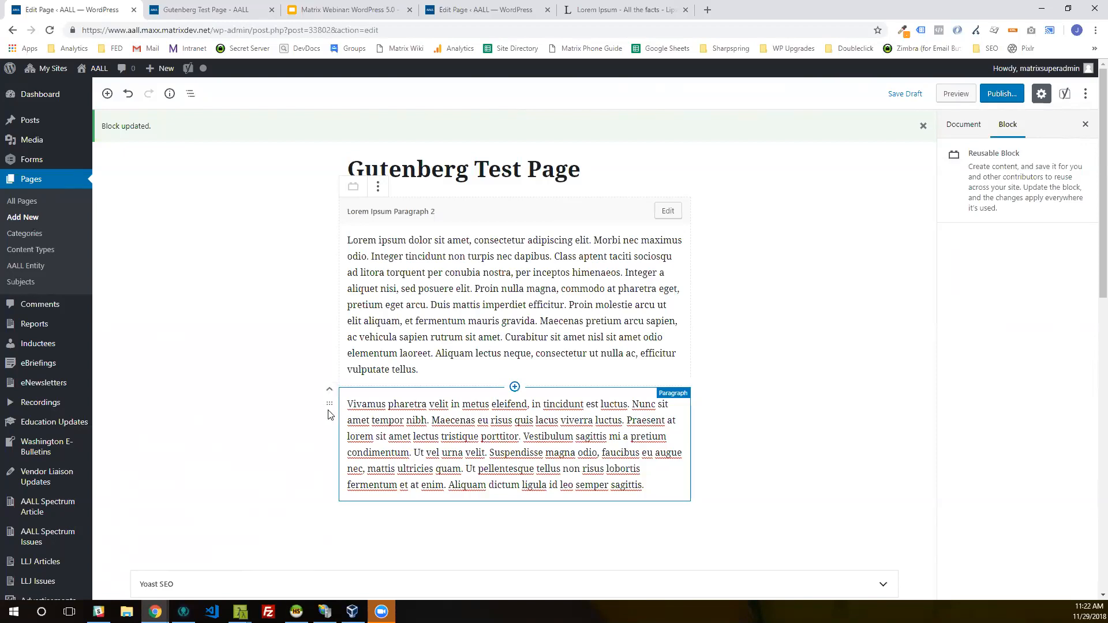
# Step: Move the "Vivamus pharetra" paragraph above the reusable block, move it back below, and reselect the paragraph
pyautogui.moveTo(331, 406); pyautogui.dragTo(329, 218)
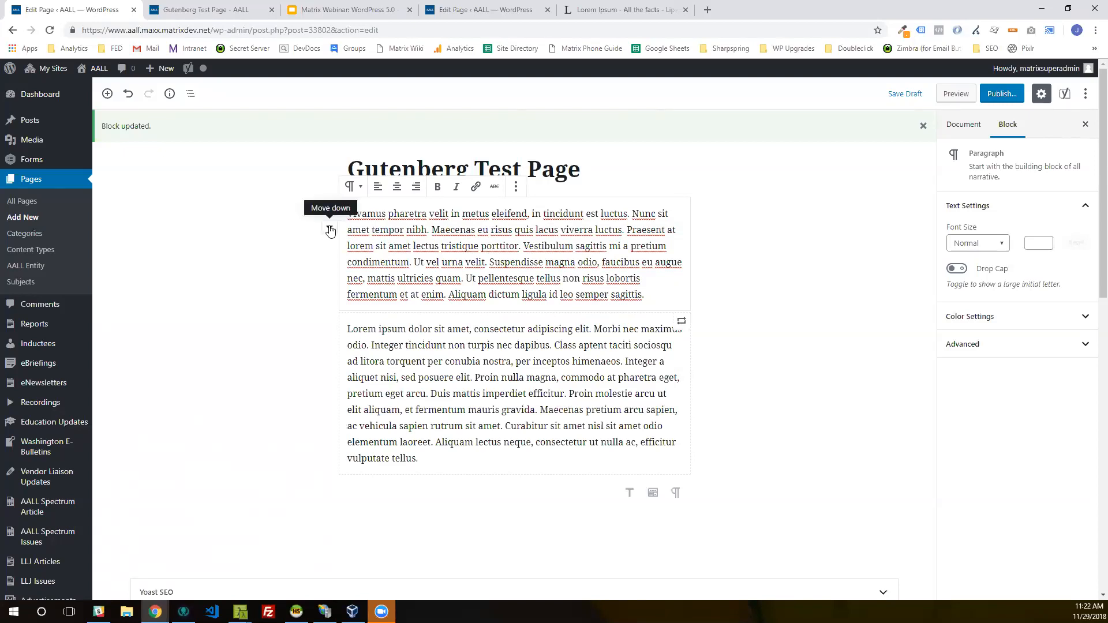
pyautogui.click(330, 230)
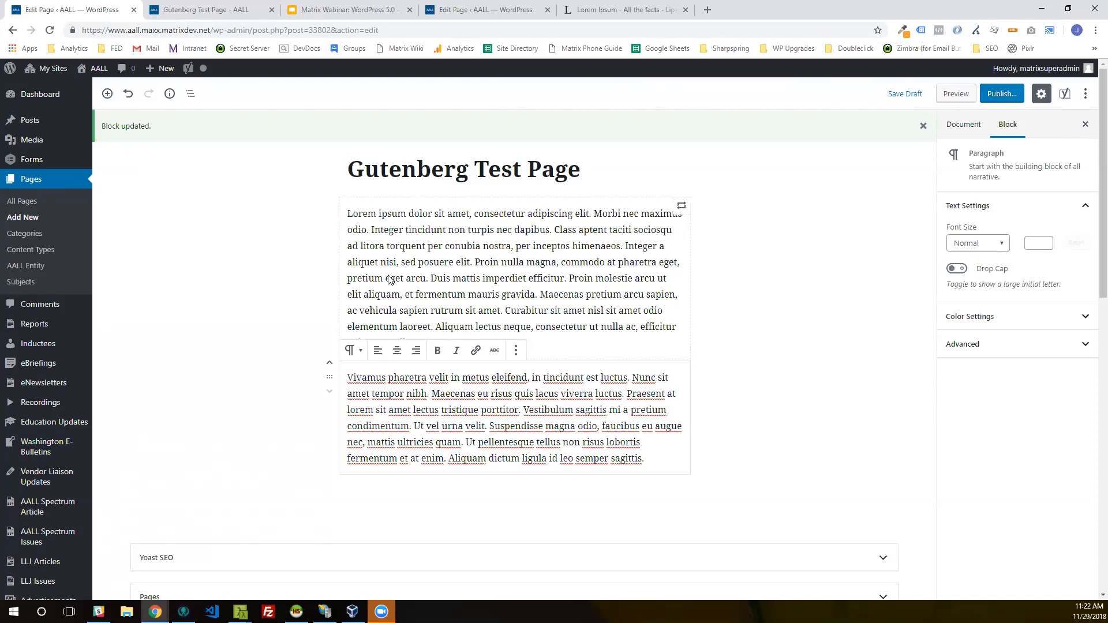
pyautogui.click(668, 493)
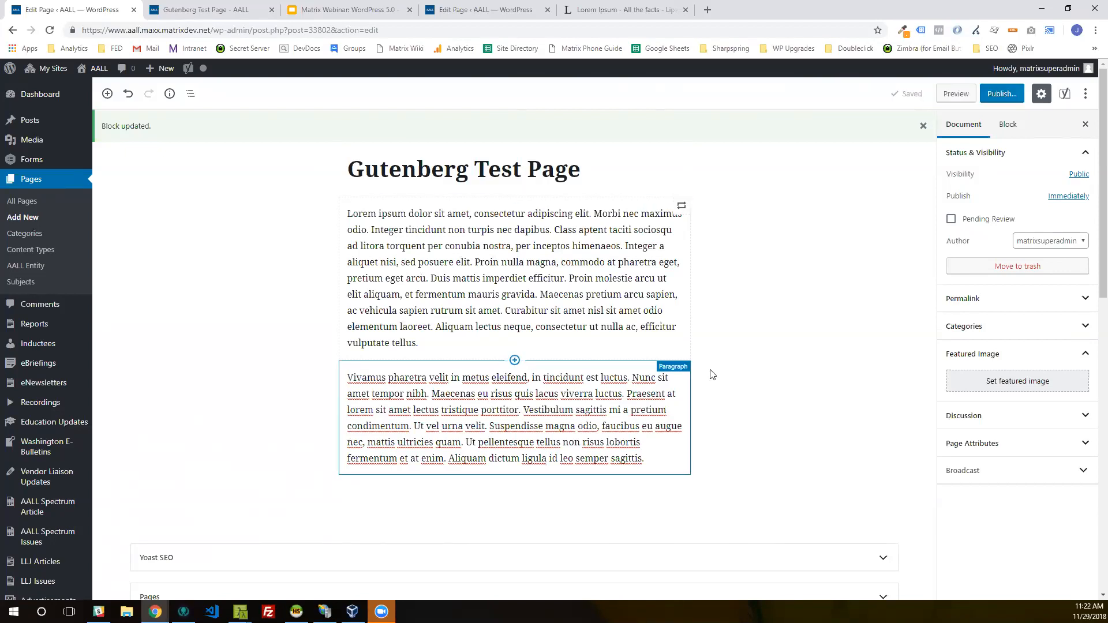
pyautogui.click(448, 485)
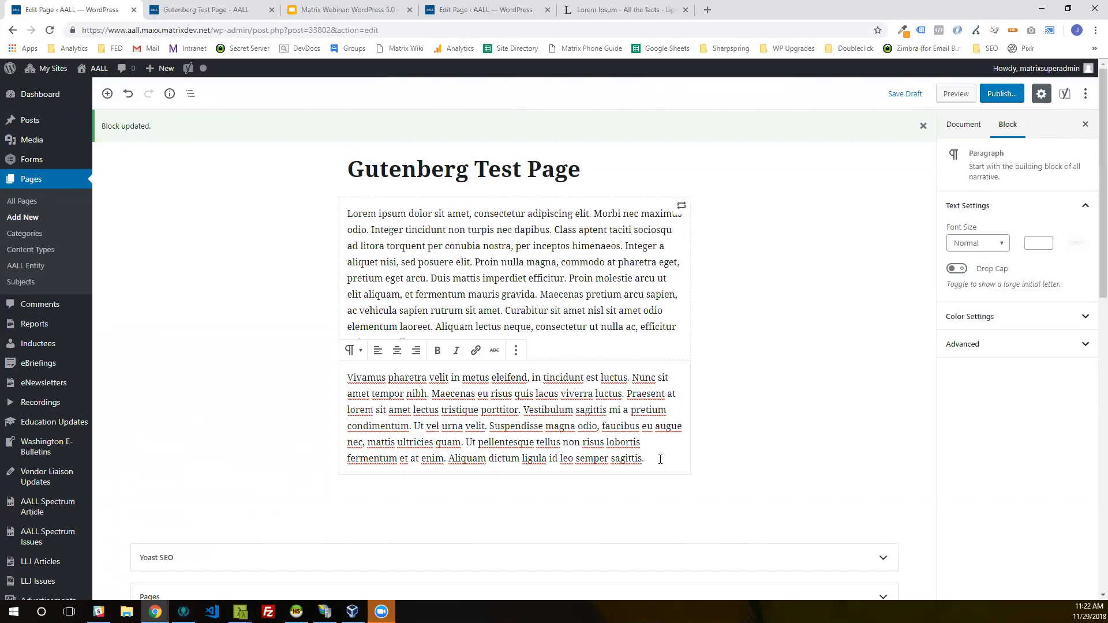
# Step: Add a level H2 heading reading "Sub-heading here" below the "Vivamus pharetra" paragraph
pyautogui.press('Return')
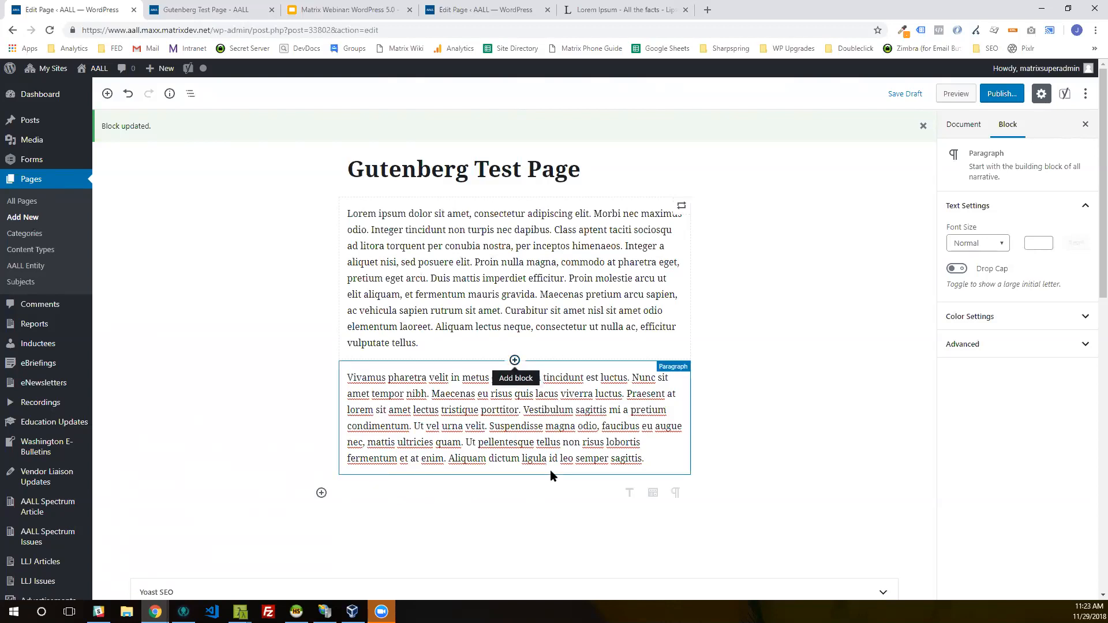
pyautogui.click(515, 360)
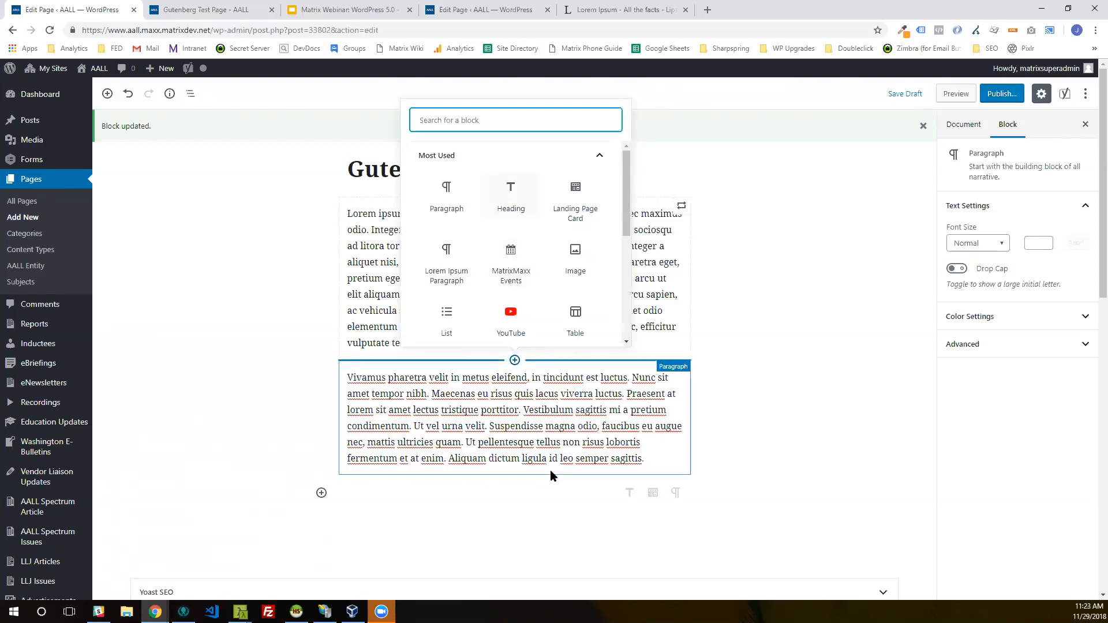
pyautogui.click(511, 196)
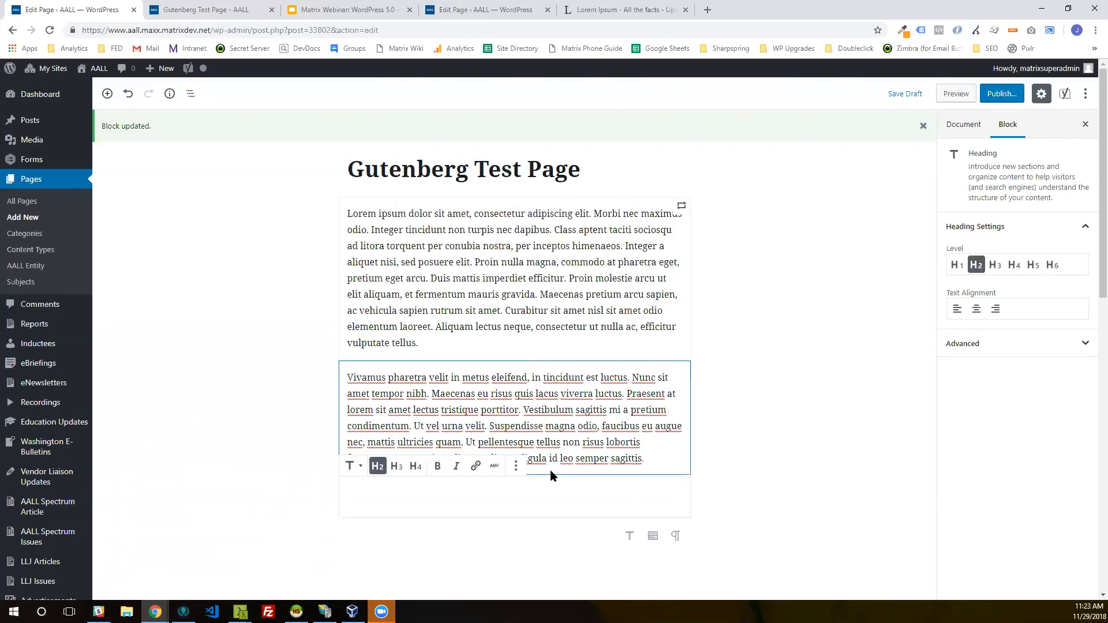
pyautogui.click(643, 545)
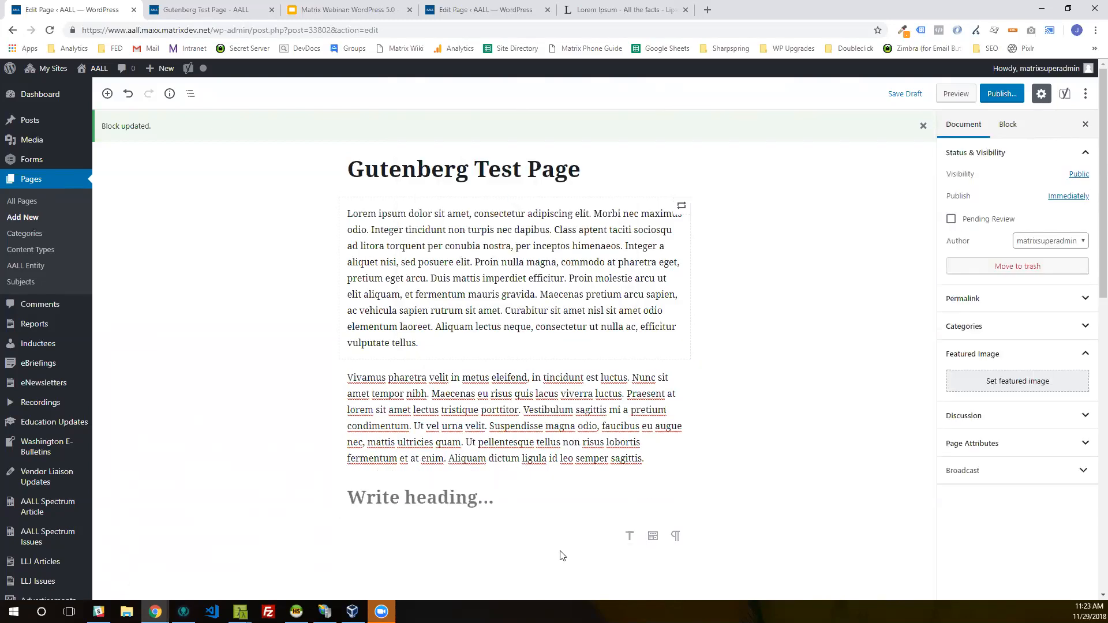
pyautogui.click(449, 494)
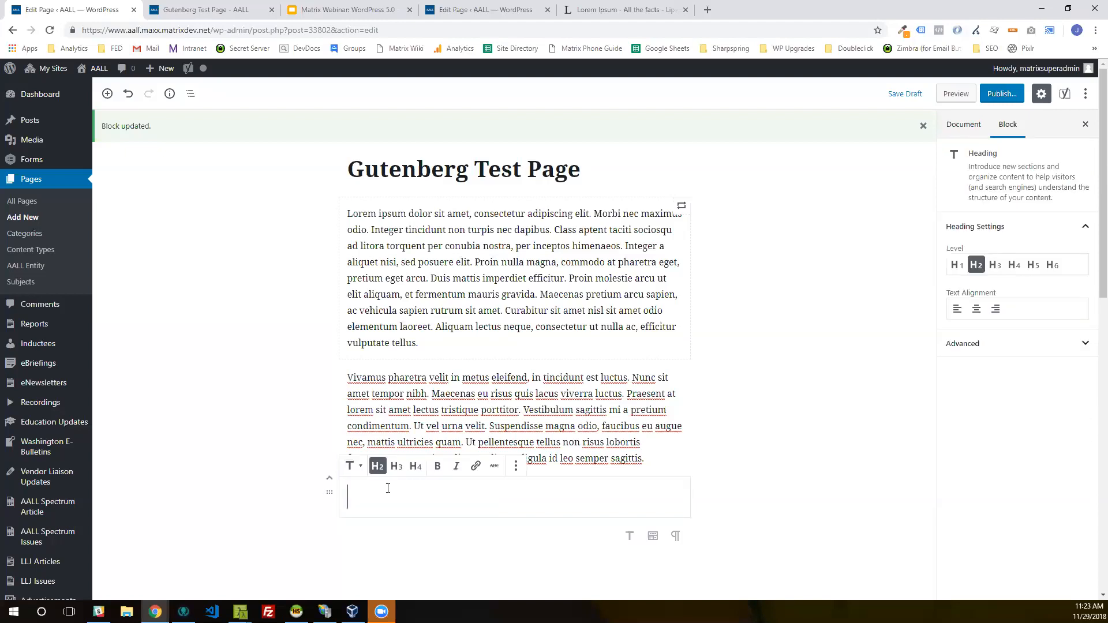
pyautogui.click(372, 526)
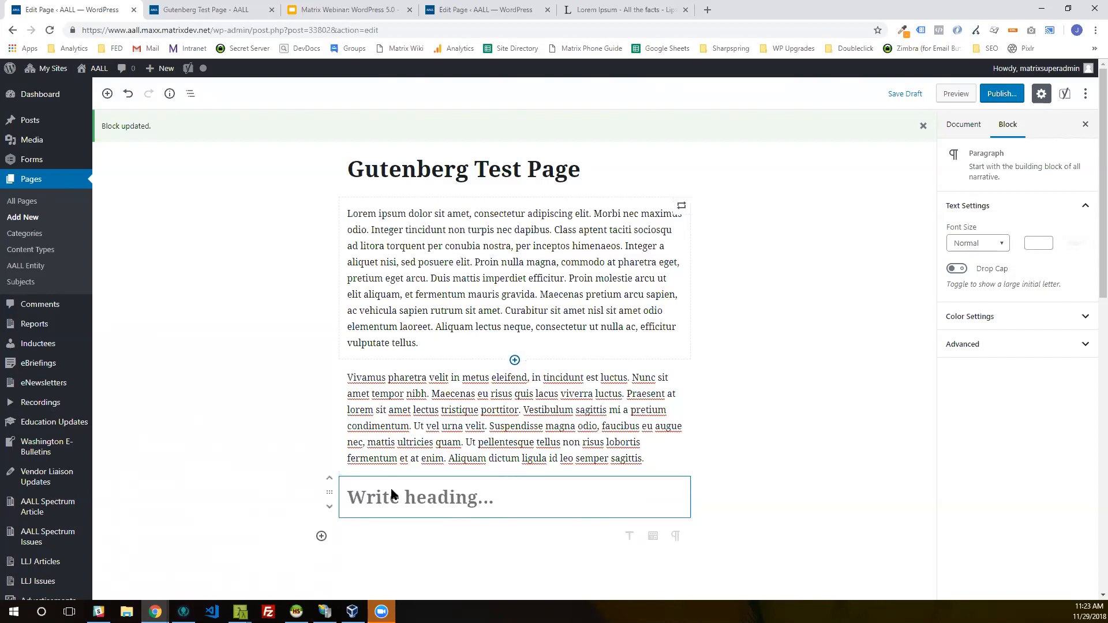
pyautogui.click(525, 500)
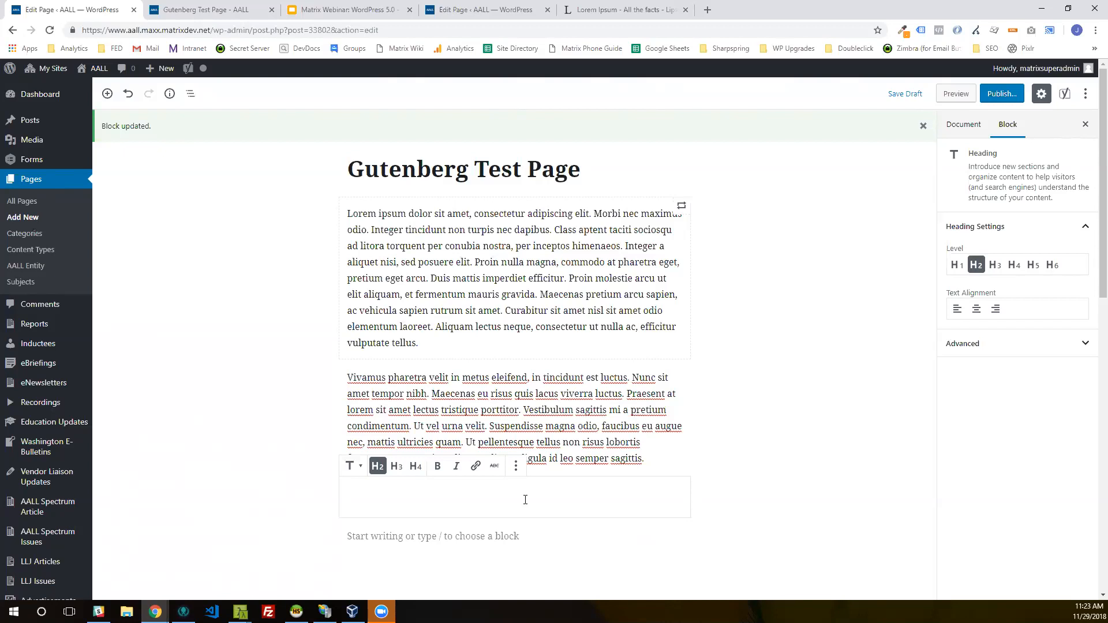
pyautogui.write('Sub-he')
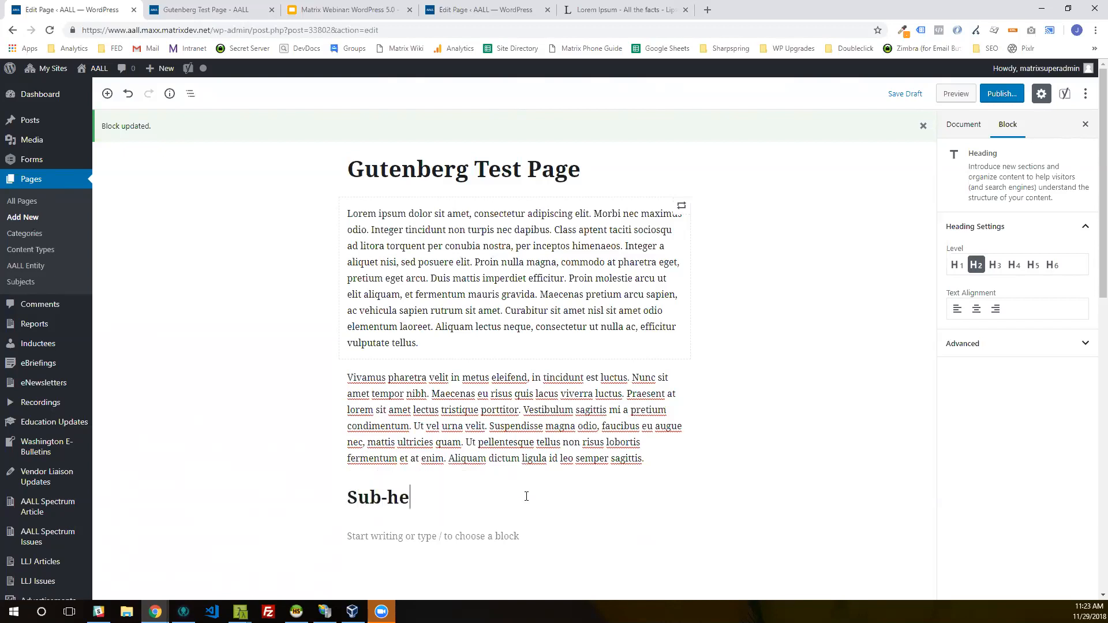
pyautogui.write('ading here')
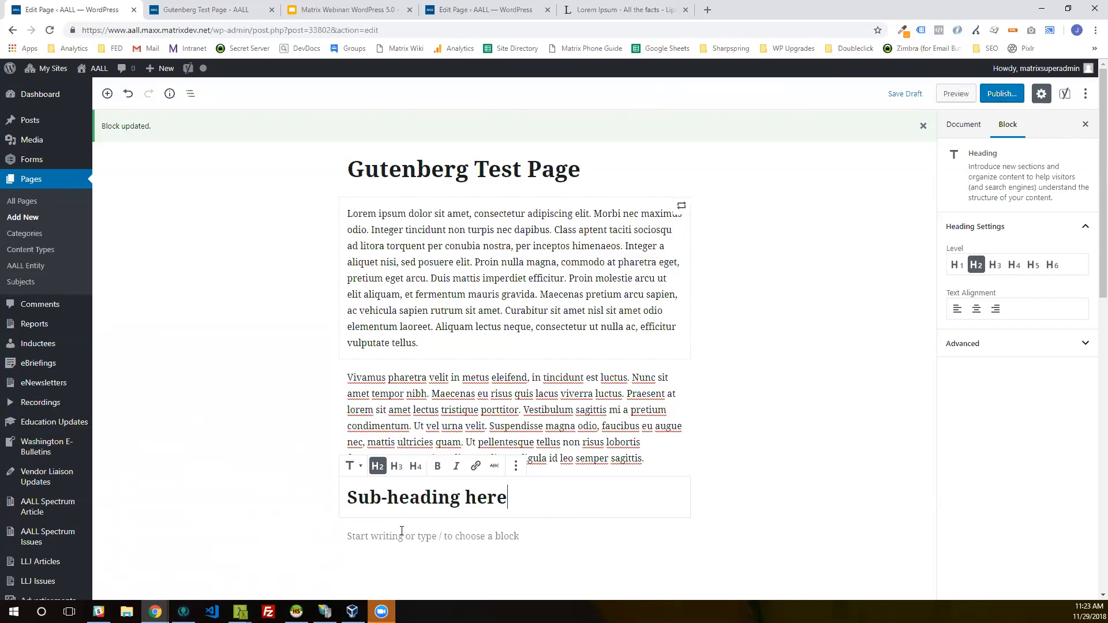
# Step: Look through the most used blocks and the block categories available for the empty paragraph under "Sub-heading here"
pyautogui.click(358, 536)
pyautogui.click(322, 536)
pyautogui.scroll(-1, 488, 484)
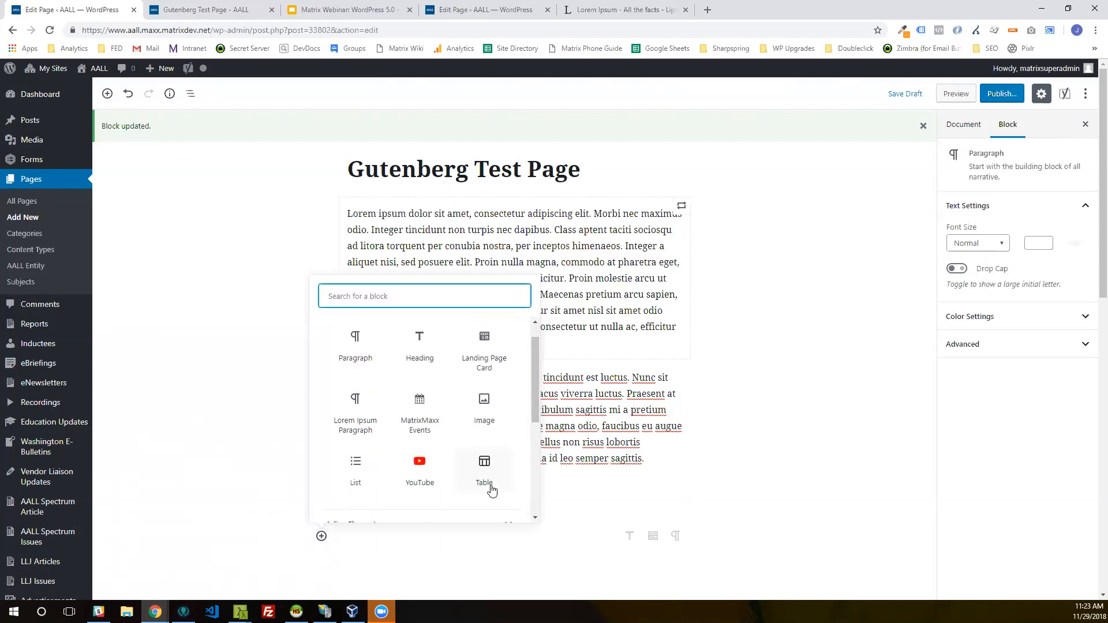
pyautogui.scroll(1, 471, 481)
pyautogui.click(349, 366)
pyautogui.click(279, 414)
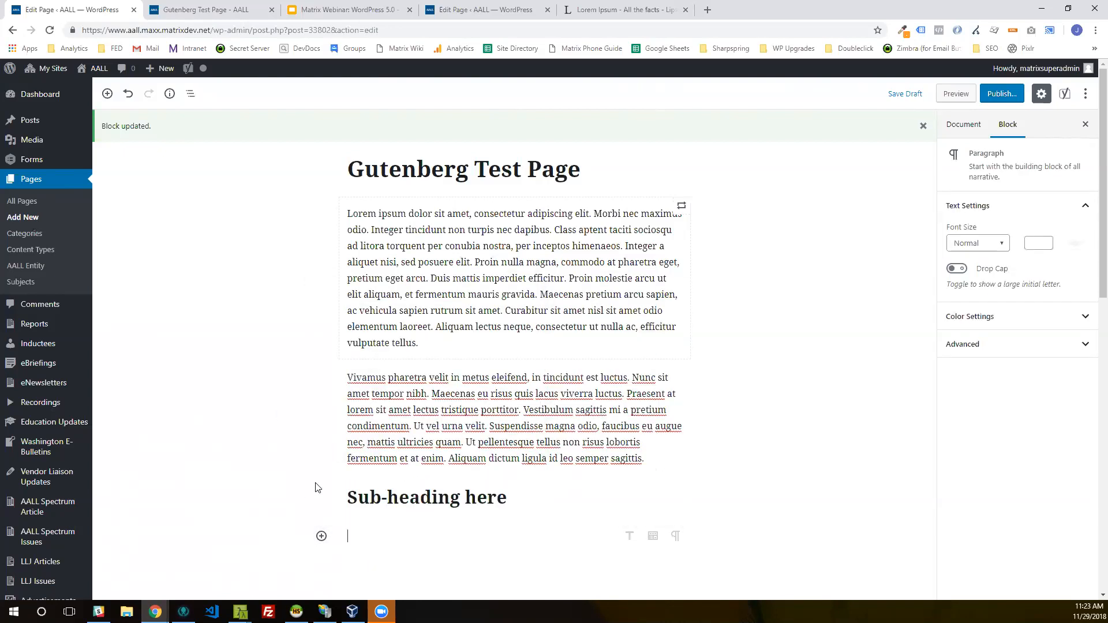
pyautogui.click(322, 537)
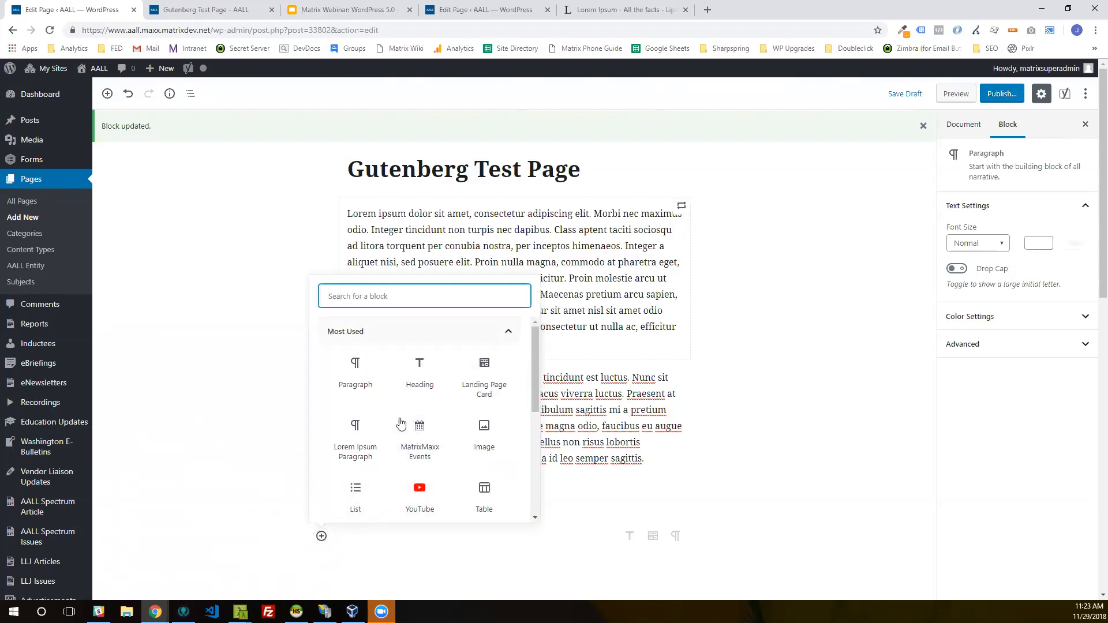
pyautogui.click(451, 331)
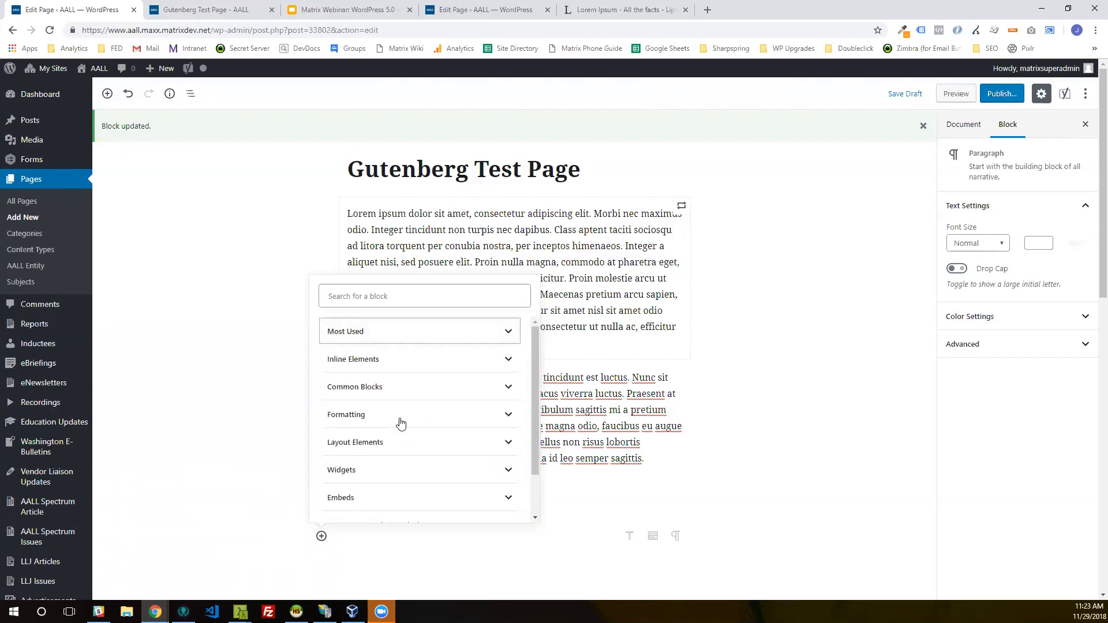
pyautogui.scroll(-3, 425, 462)
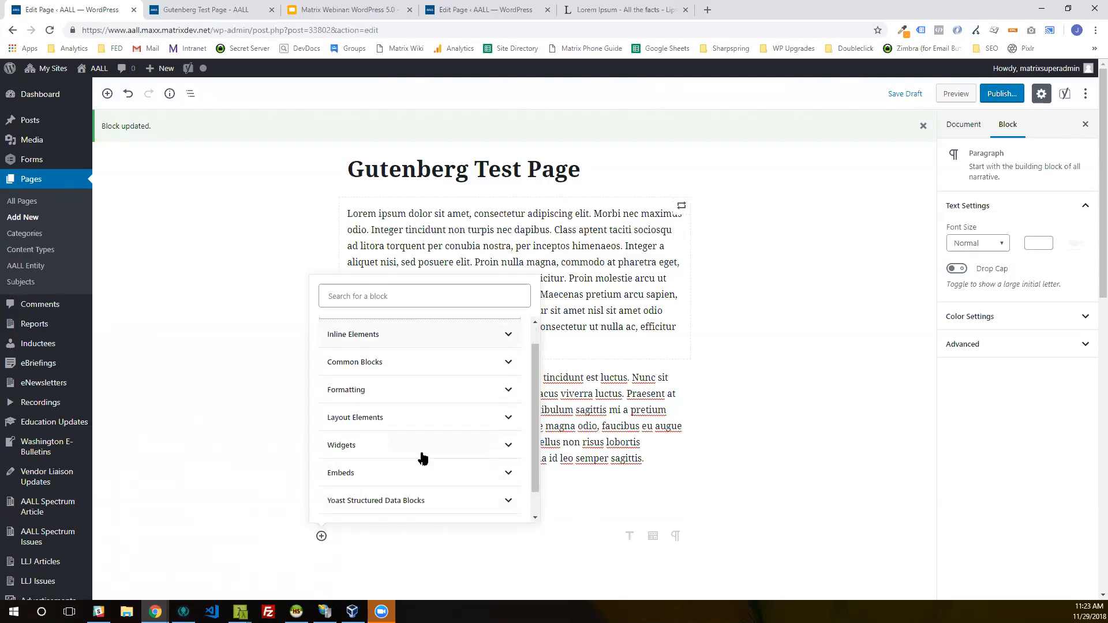
pyautogui.scroll(2, 423, 457)
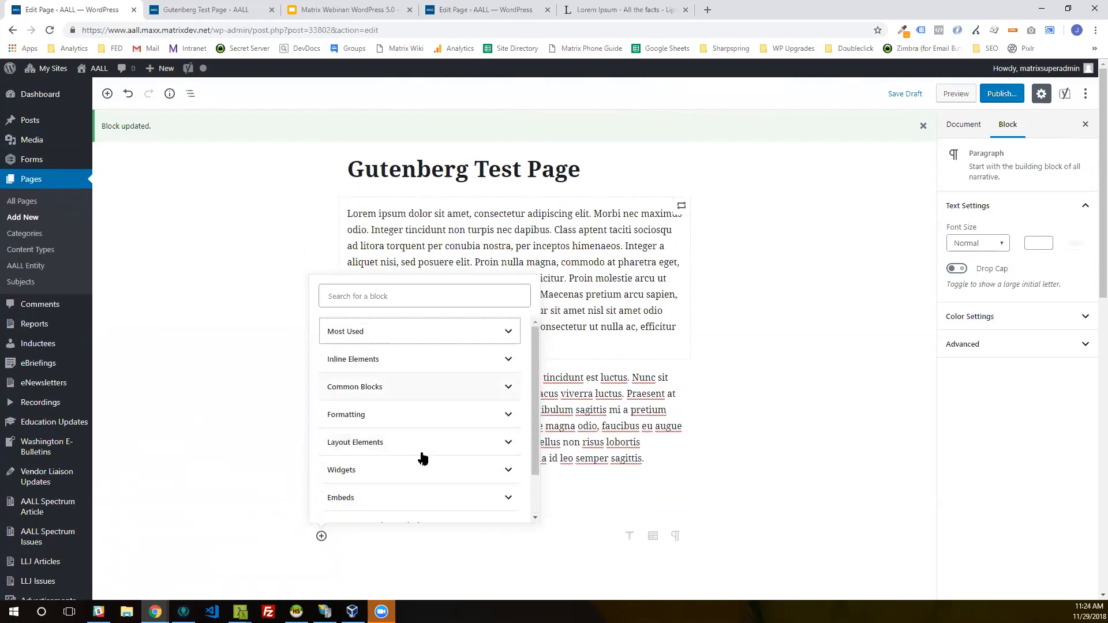
pyautogui.click(421, 332)
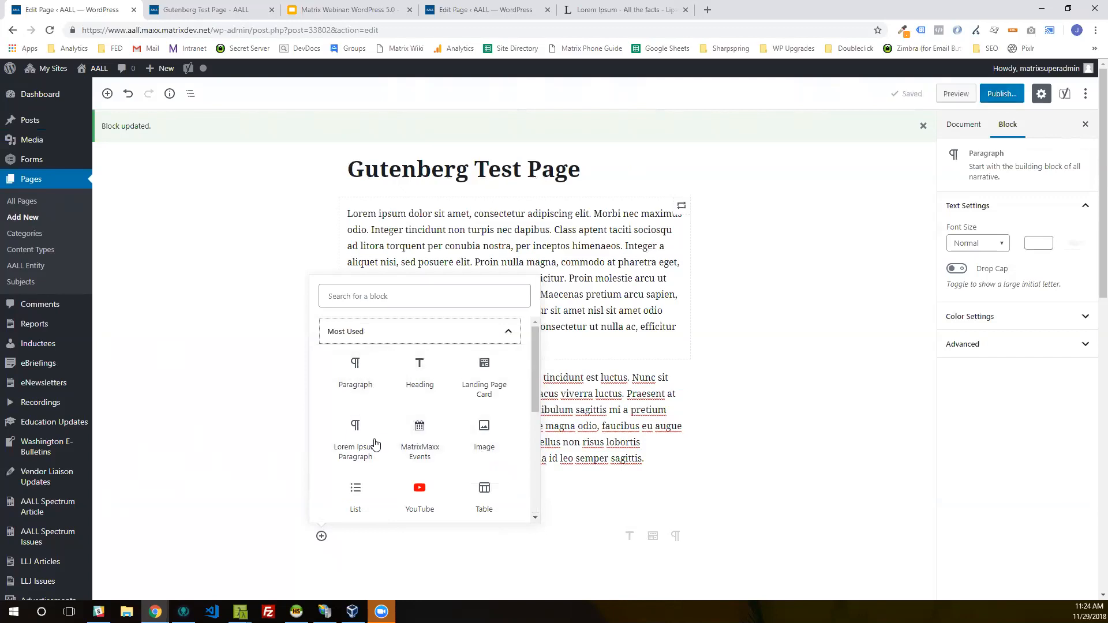
pyautogui.click(407, 333)
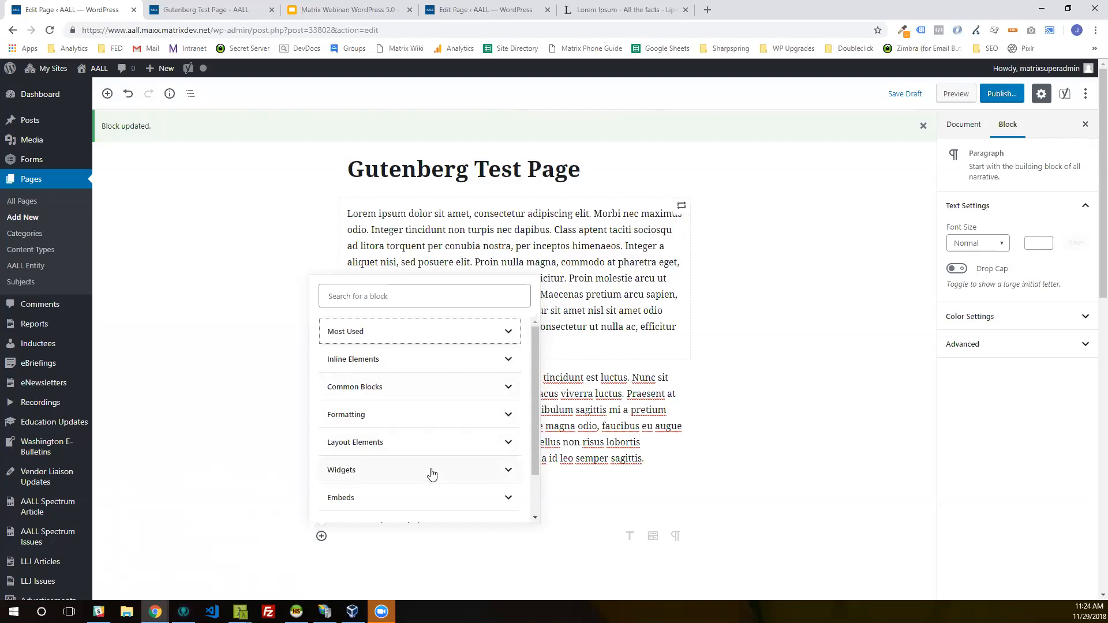
# Step: Insert the reusable block "Lorem Ipsum Paragraph 2" below the "Sub-heading here" heading and deselect it
pyautogui.scroll(-2, 433, 476)
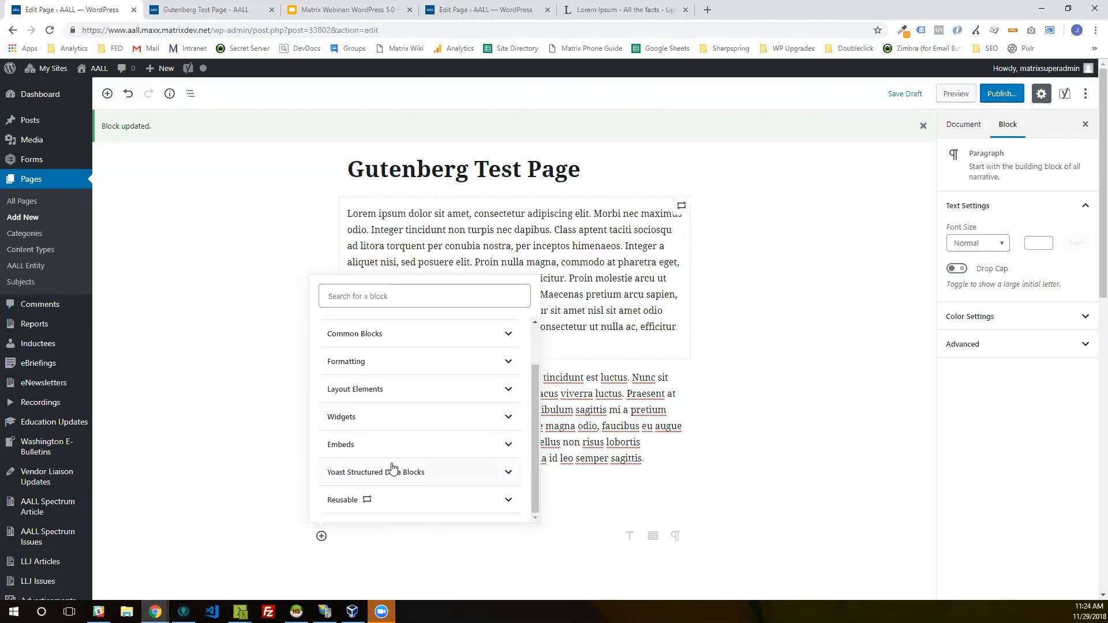
pyautogui.click(399, 500)
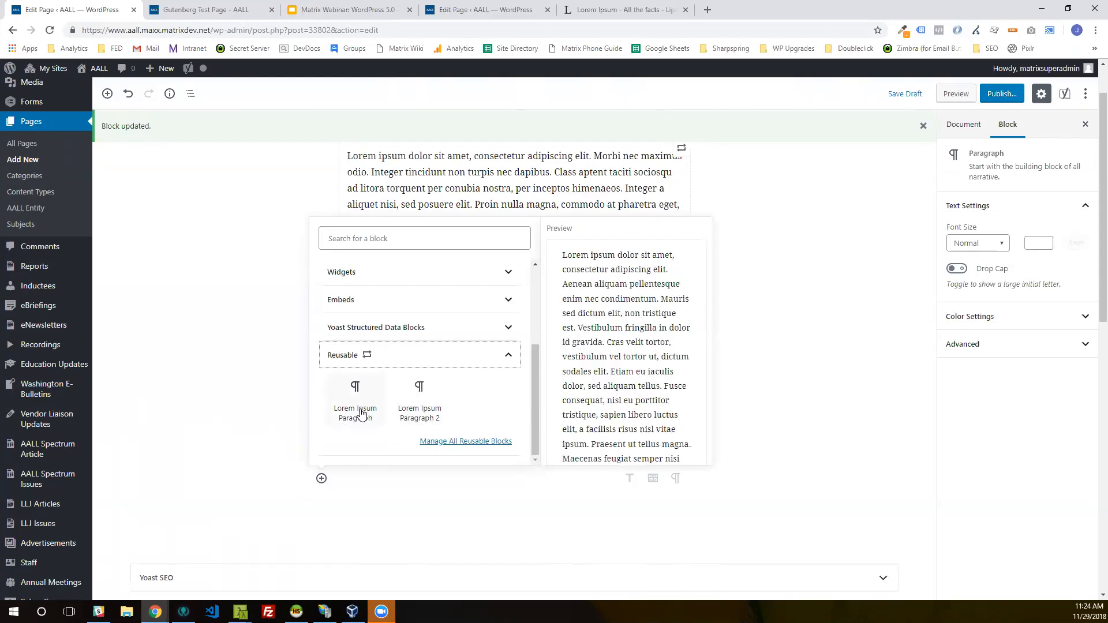
pyautogui.click(403, 410)
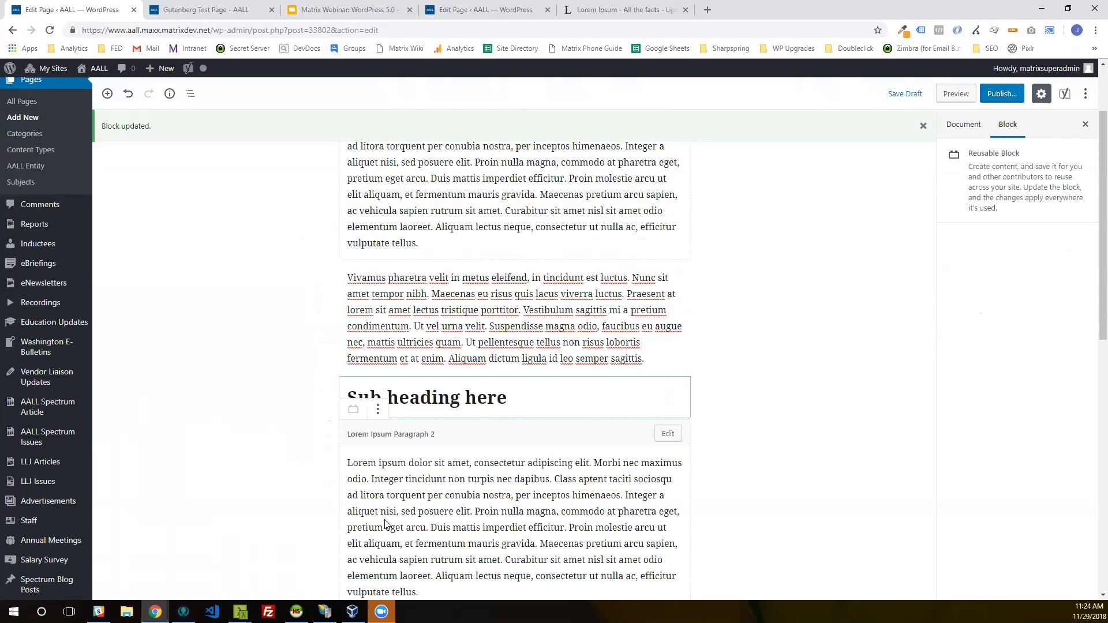
pyautogui.click(706, 547)
pyautogui.click(439, 465)
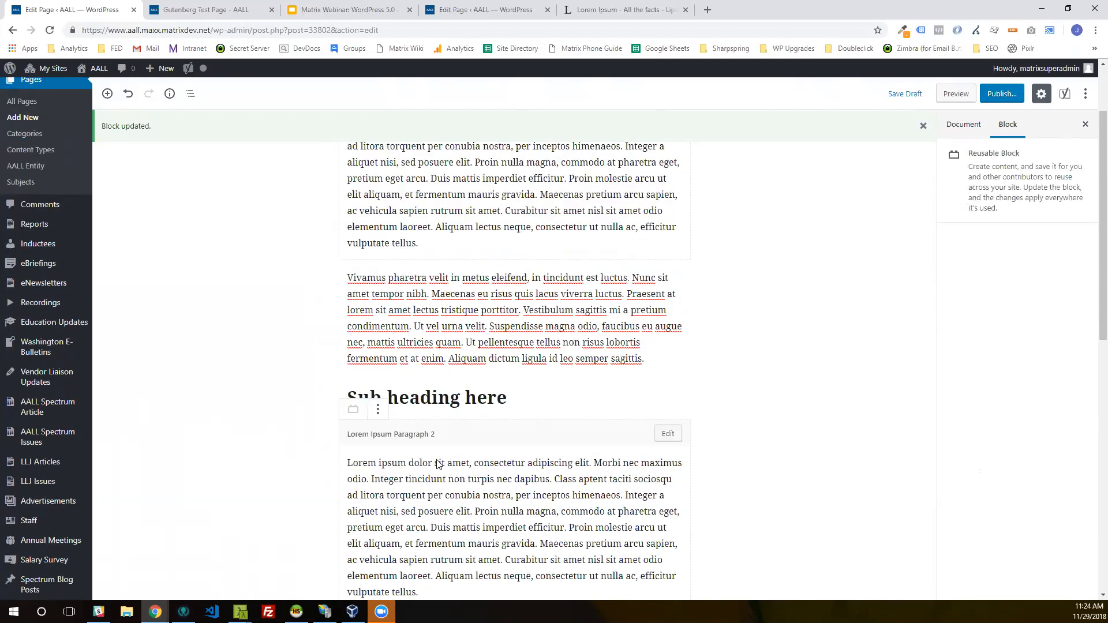
pyautogui.click(597, 512)
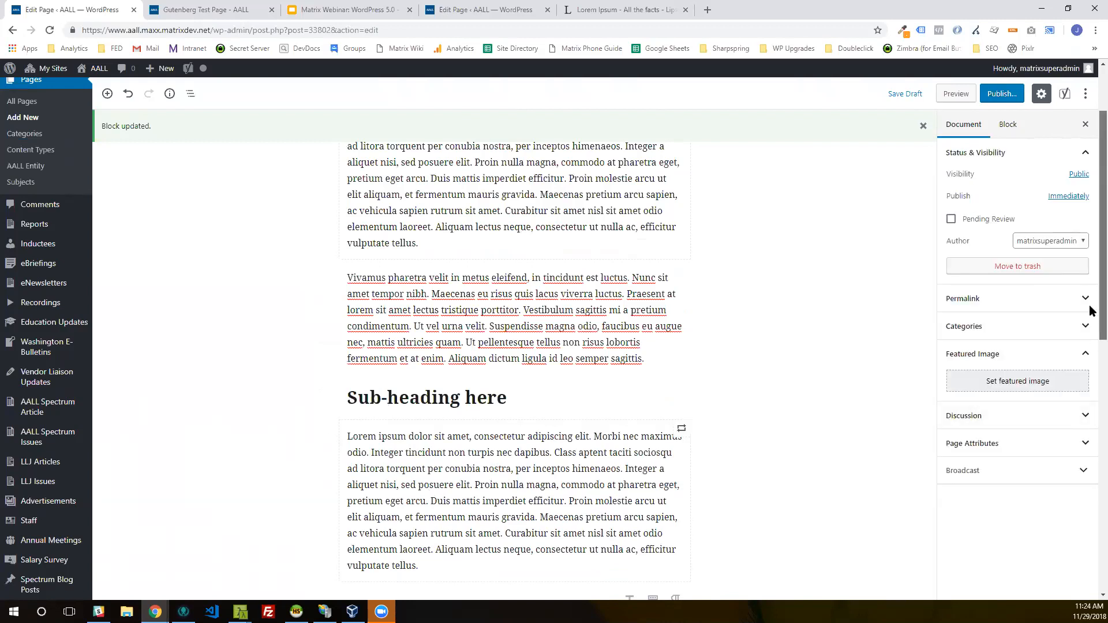
# Step: Add a level H3 heading reading "Sub-sub-heading here" below the second reusable block
pyautogui.scroll(-2, 1091, 310)
pyautogui.scroll(-3, 1092, 314)
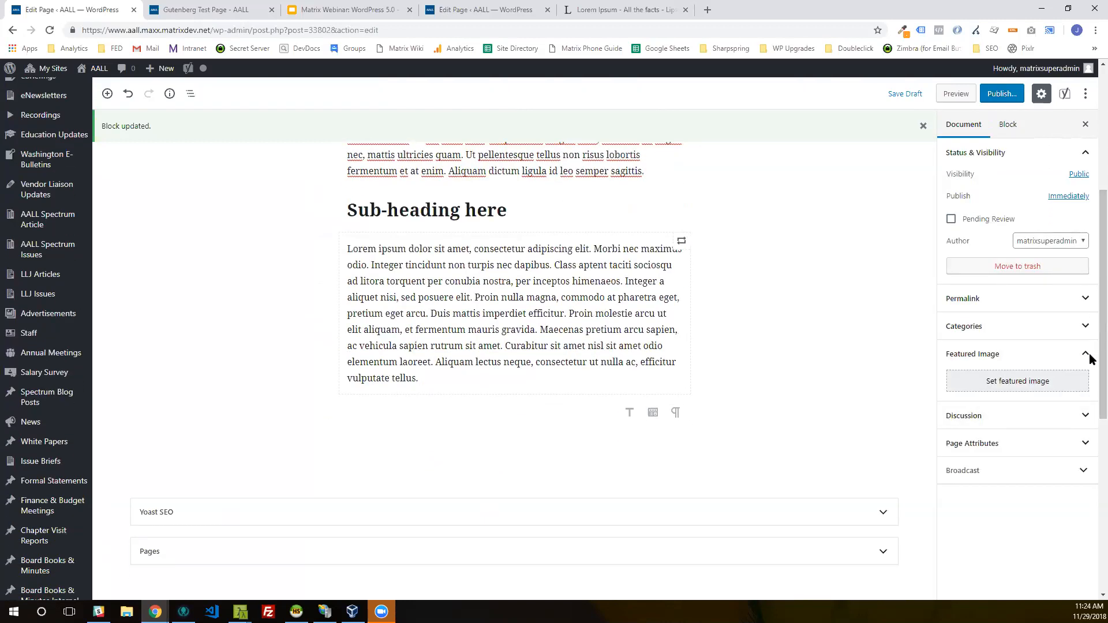
pyautogui.click(630, 413)
pyautogui.click(397, 386)
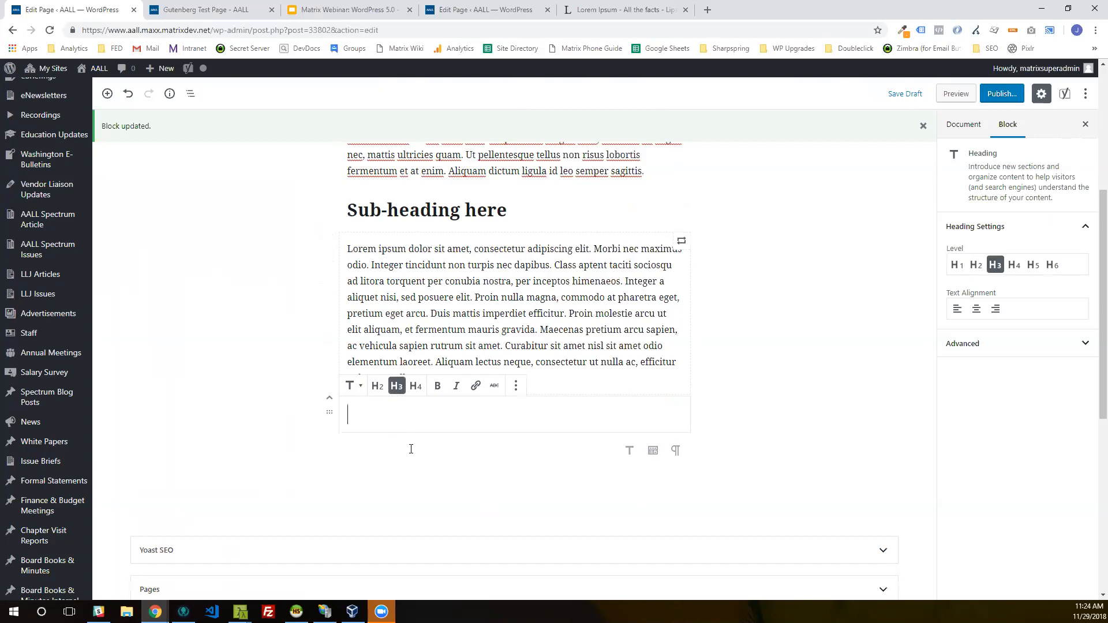
pyautogui.write('Sub-')
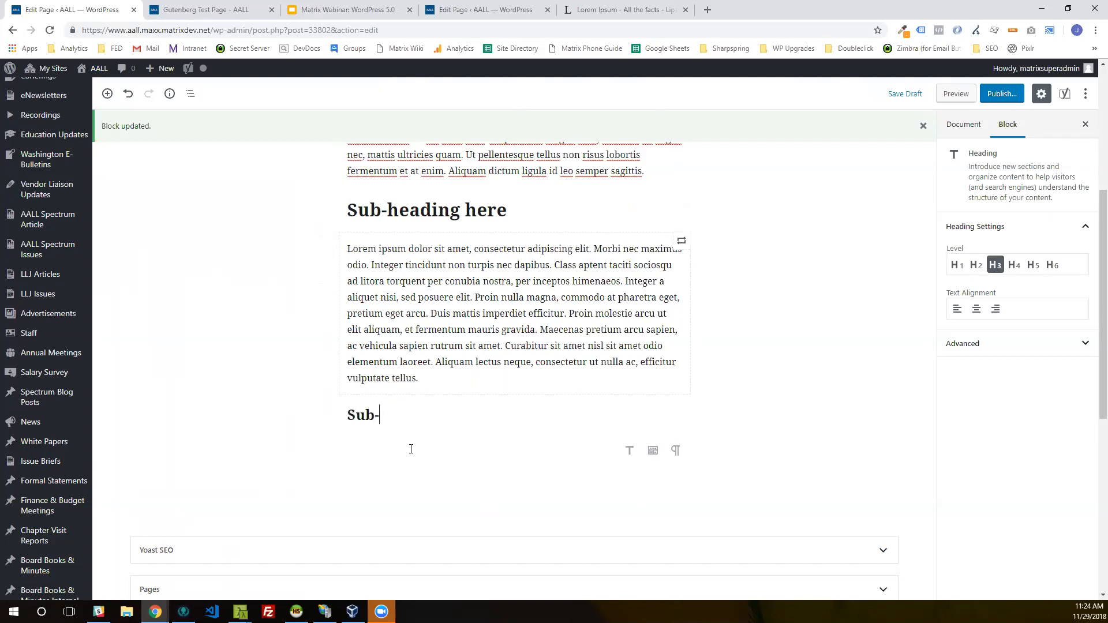
pyautogui.write('sub-heading here')
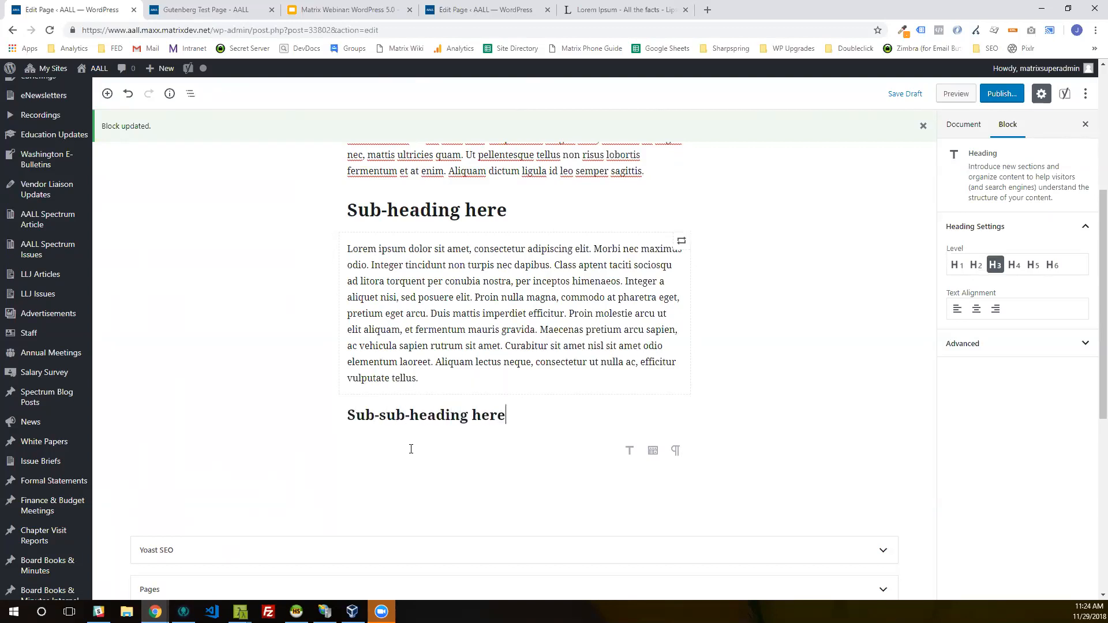
pyautogui.click(286, 384)
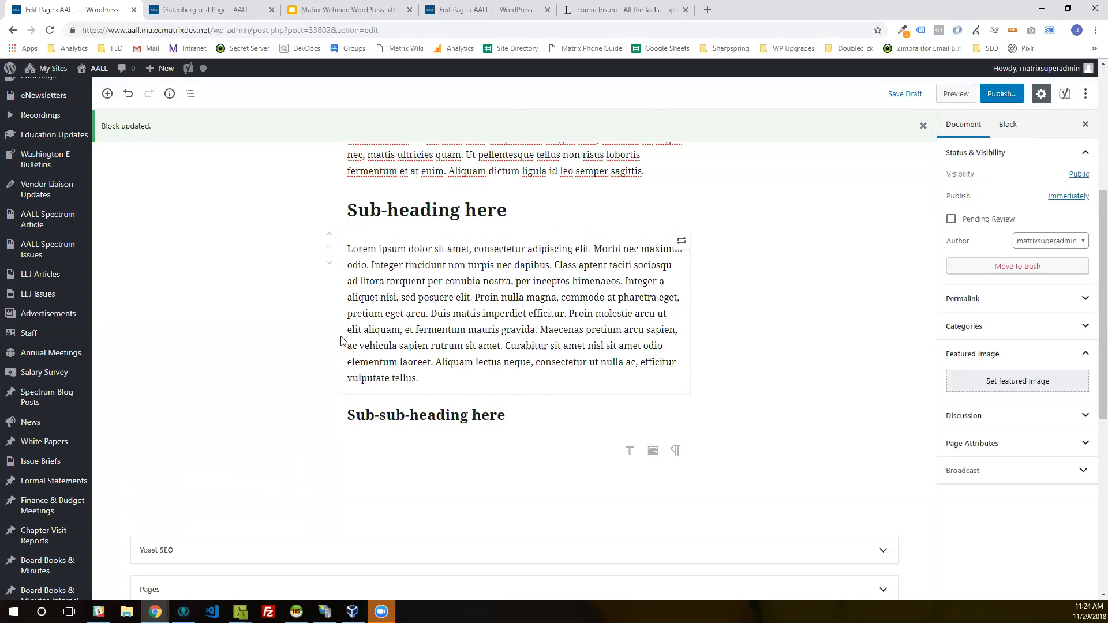
# Step: Review the page's blocks in Block Navigation and jump from there to the "Sub-heading here" heading
pyautogui.click(192, 95)
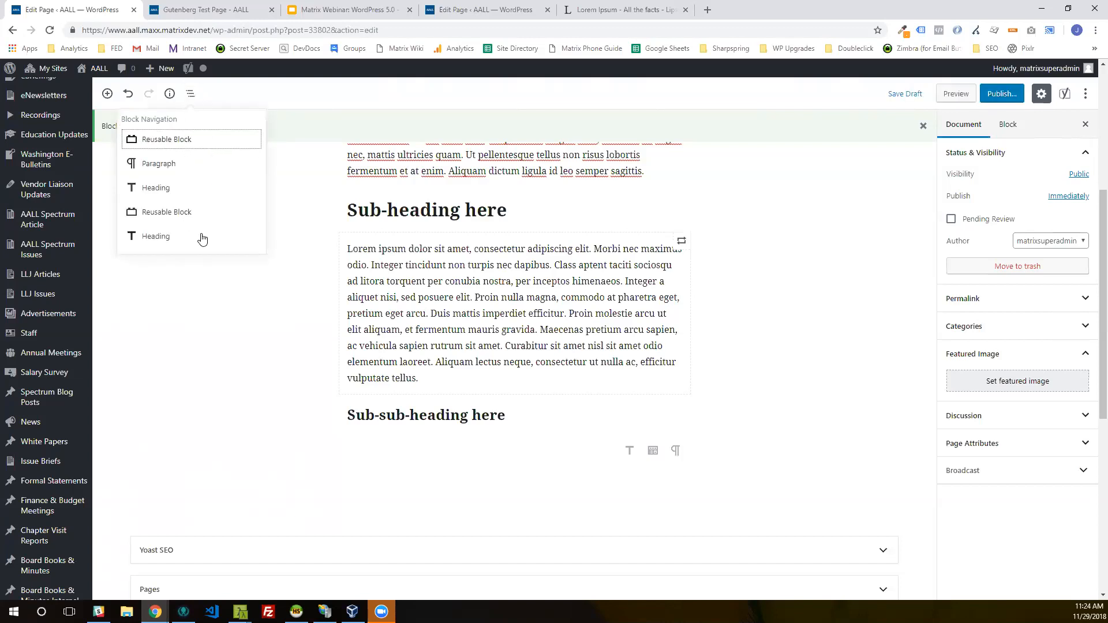
pyautogui.click(166, 189)
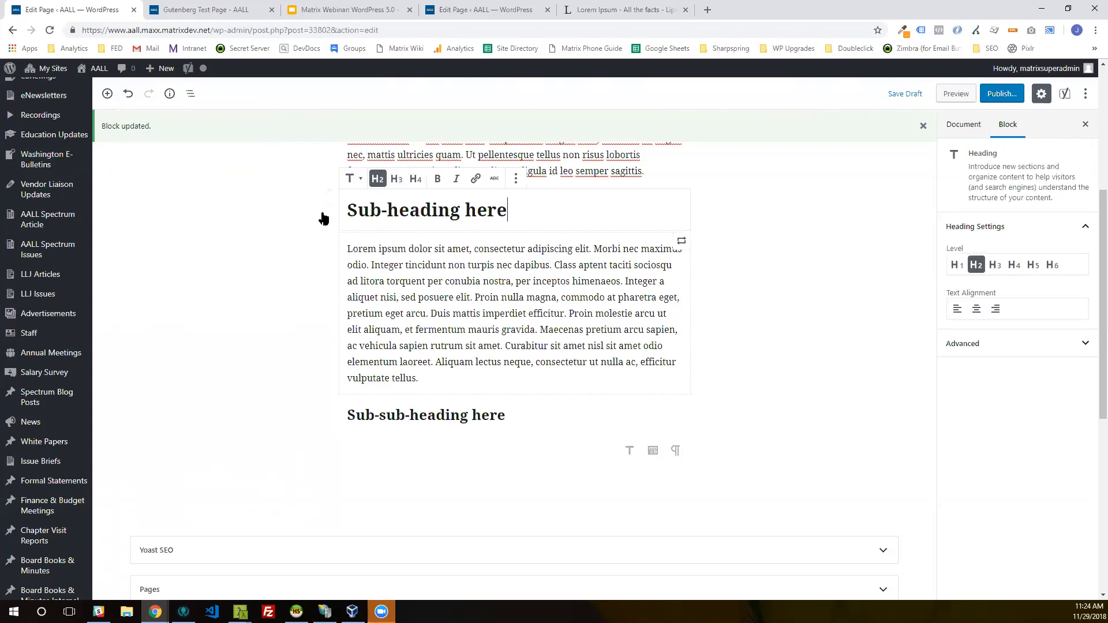
pyautogui.click(249, 243)
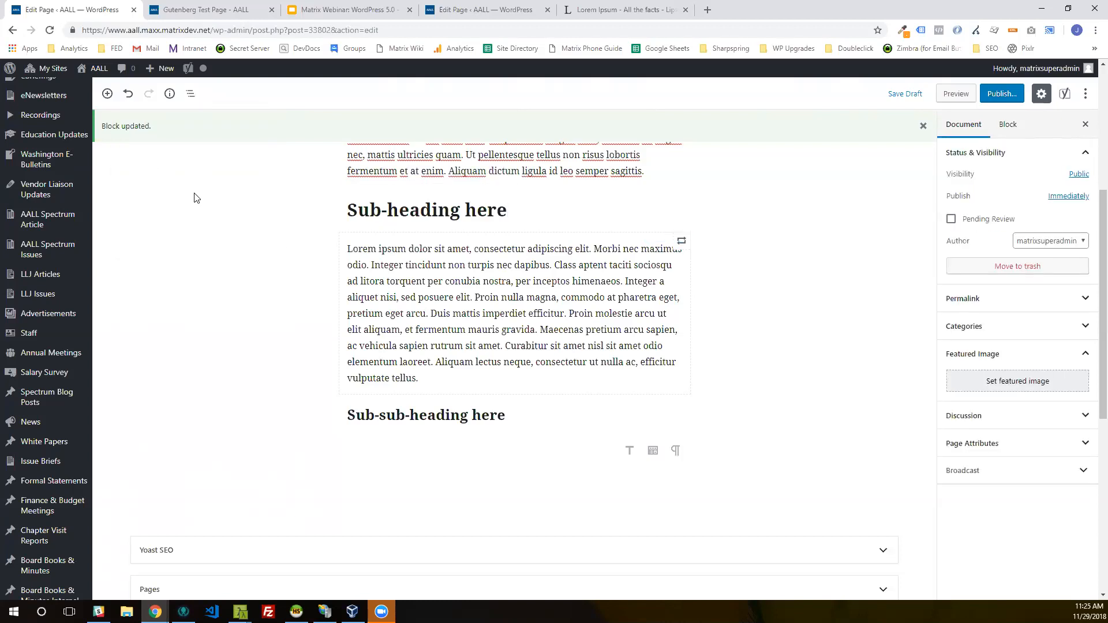
# Step: Change the "Sub-sub-heading here" heading, selected through the document outline, to level H2 and review the outline again
pyautogui.click(170, 94)
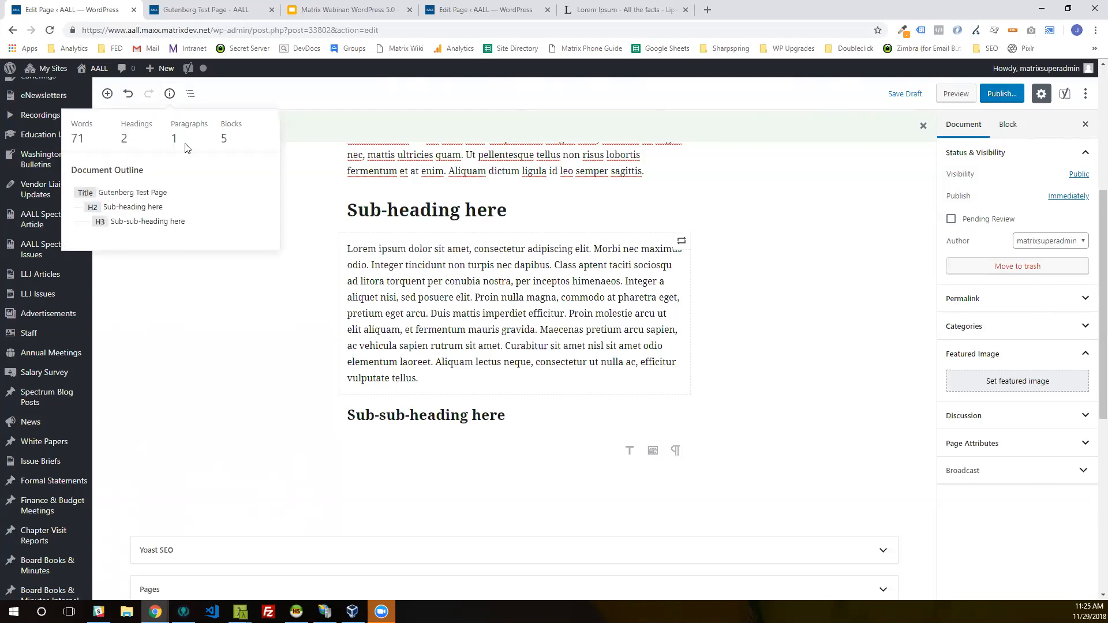
pyautogui.click(134, 223)
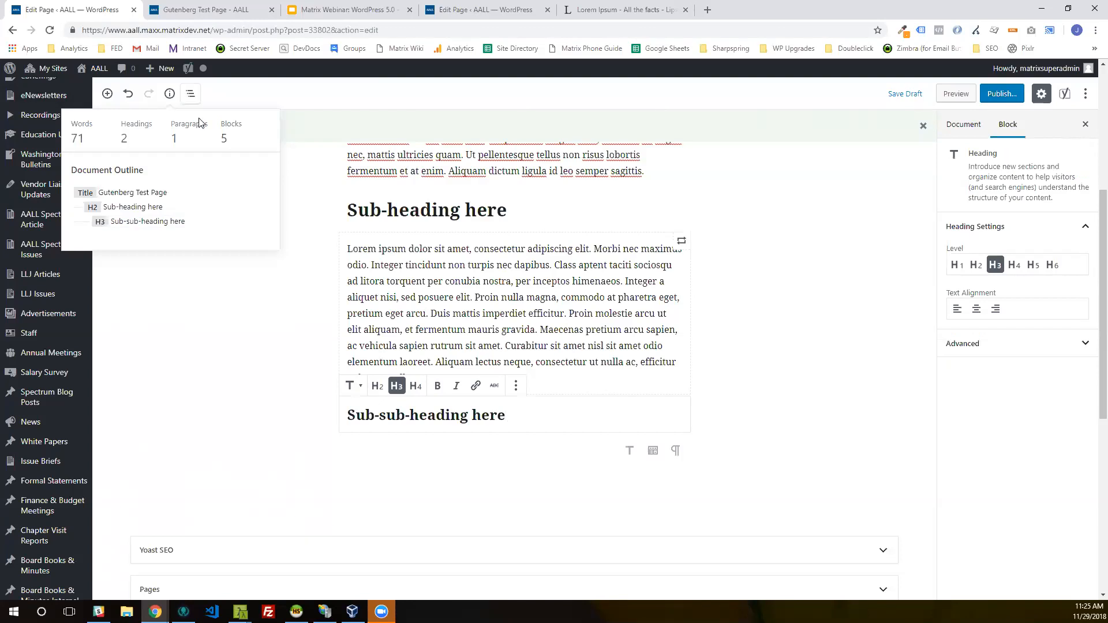
pyautogui.click(378, 387)
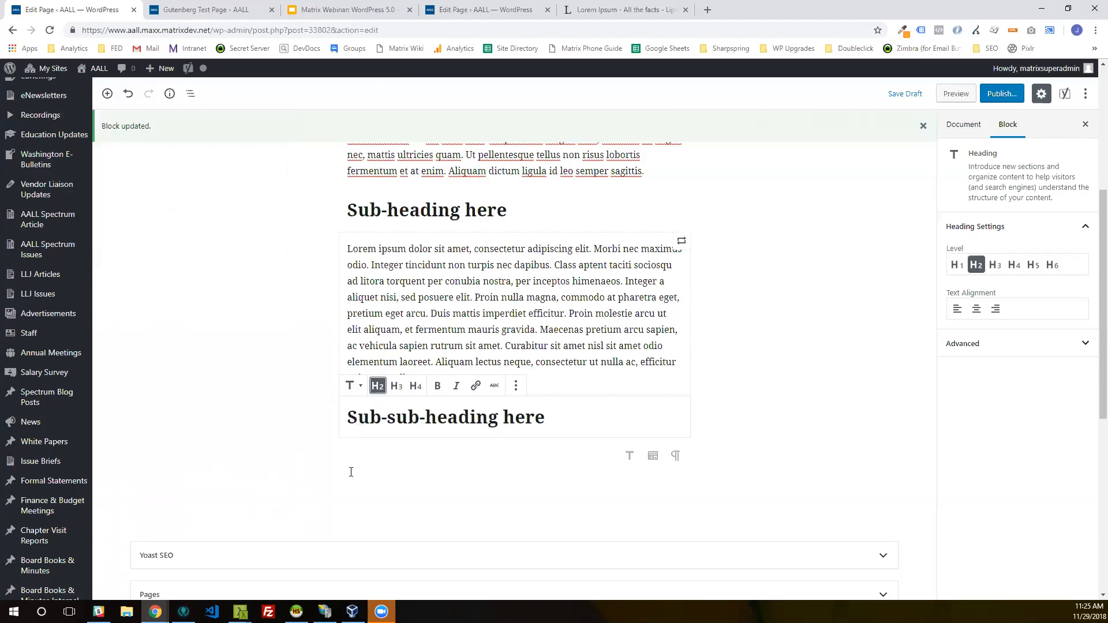
pyautogui.click(365, 480)
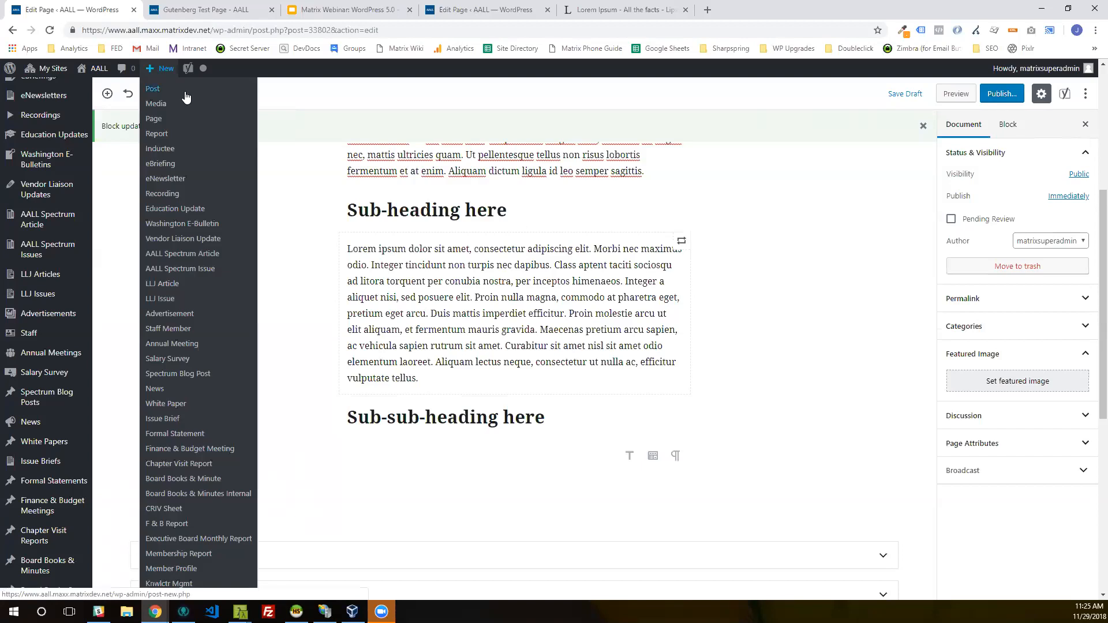
pyautogui.click(170, 95)
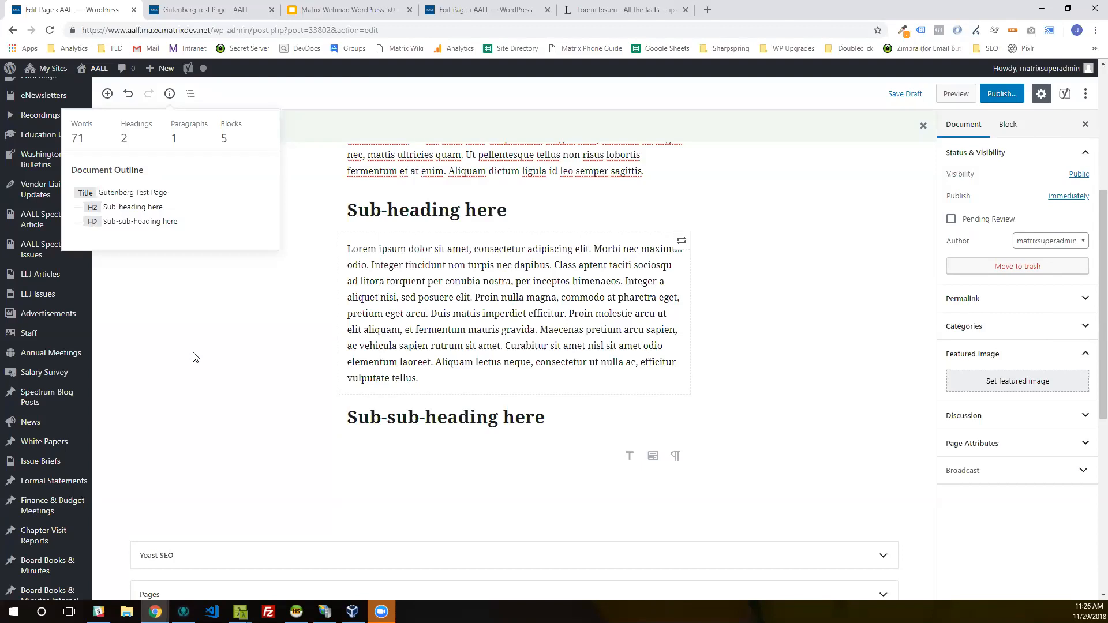
pyautogui.click(384, 318)
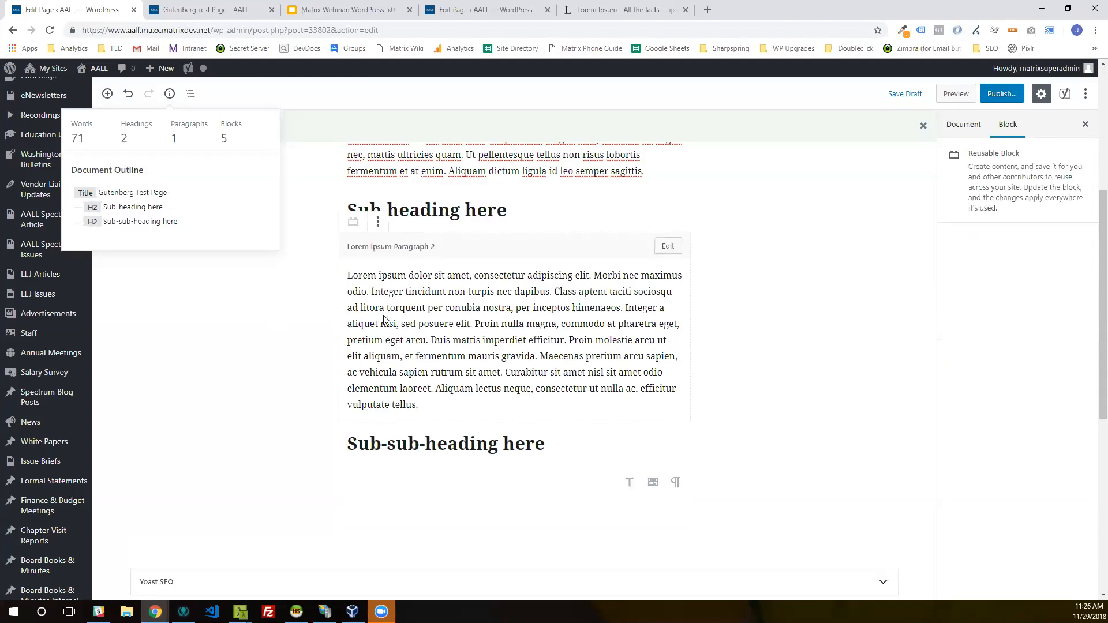
# Step: Reword the "Sub-sub-heading here" heading as "This is actually just text here" and transform it into a paragraph
pyautogui.click(310, 386)
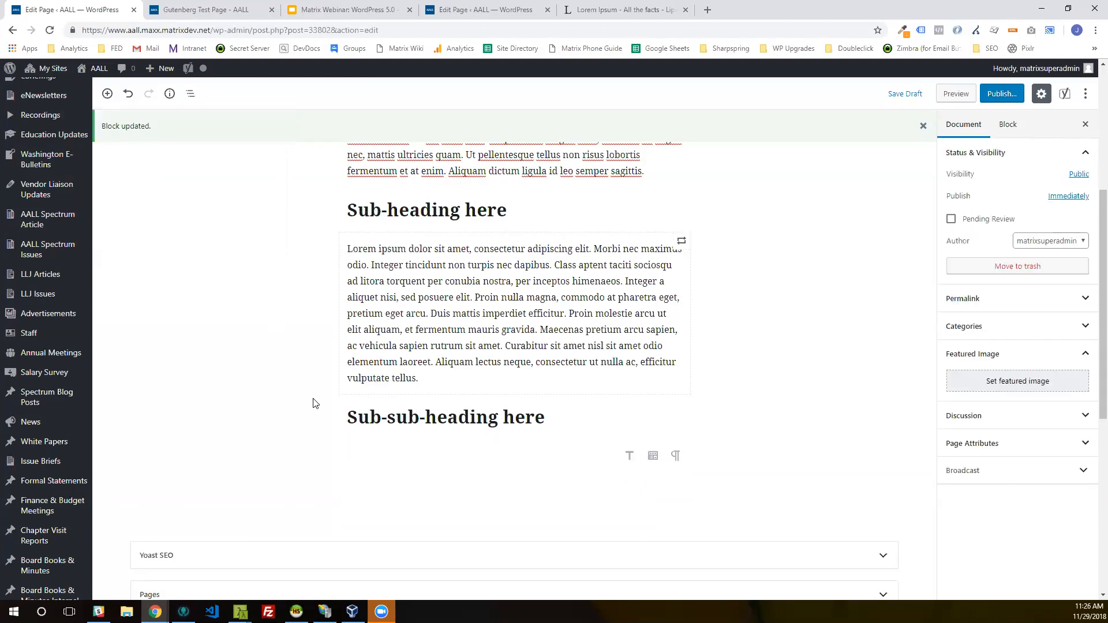
pyautogui.click(426, 416)
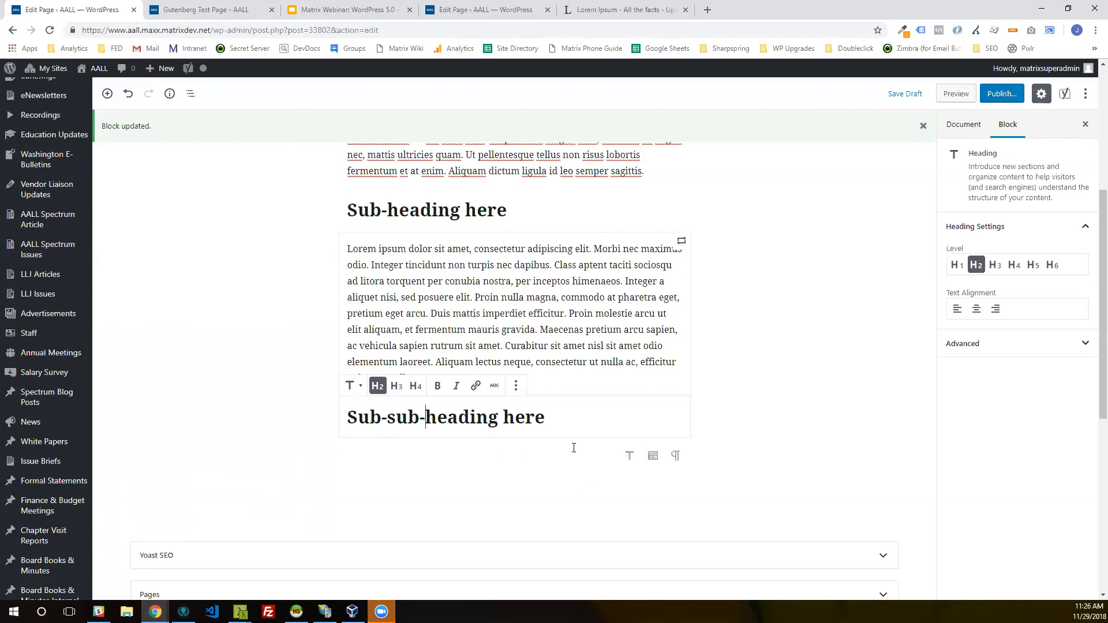
pyautogui.moveTo(499, 417); pyautogui.dragTo(250, 408)
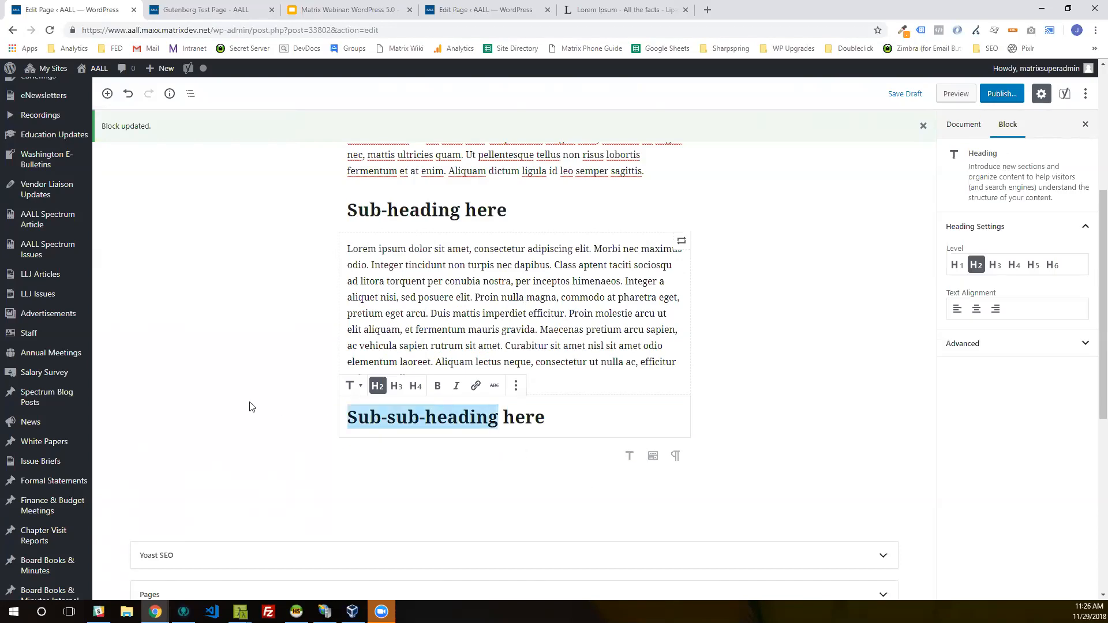
pyautogui.write('This is actually just text')
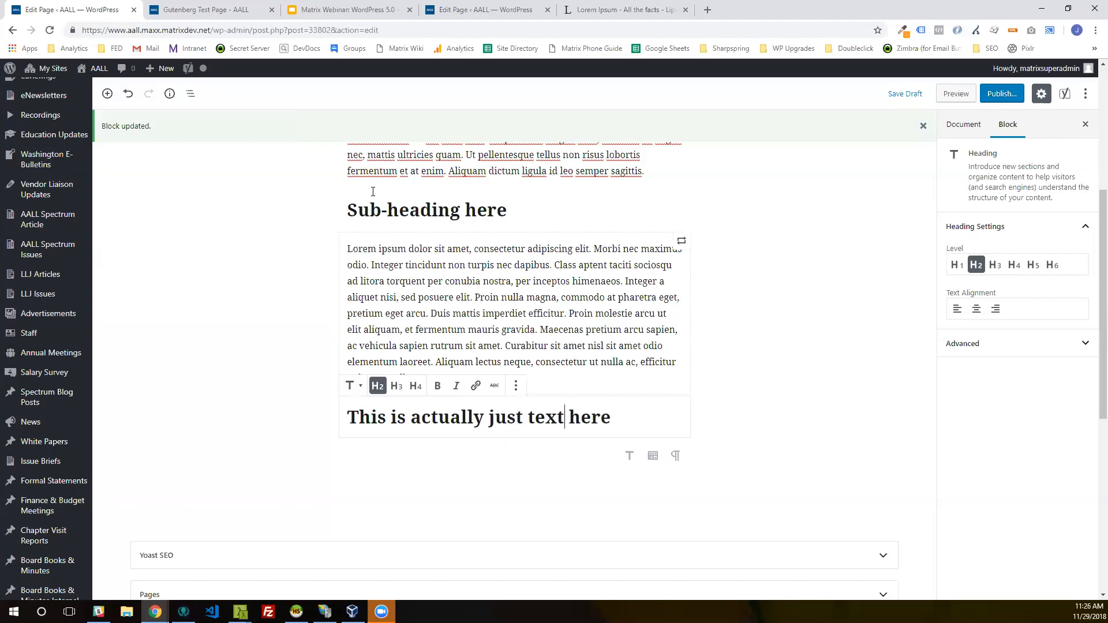
pyautogui.click(354, 390)
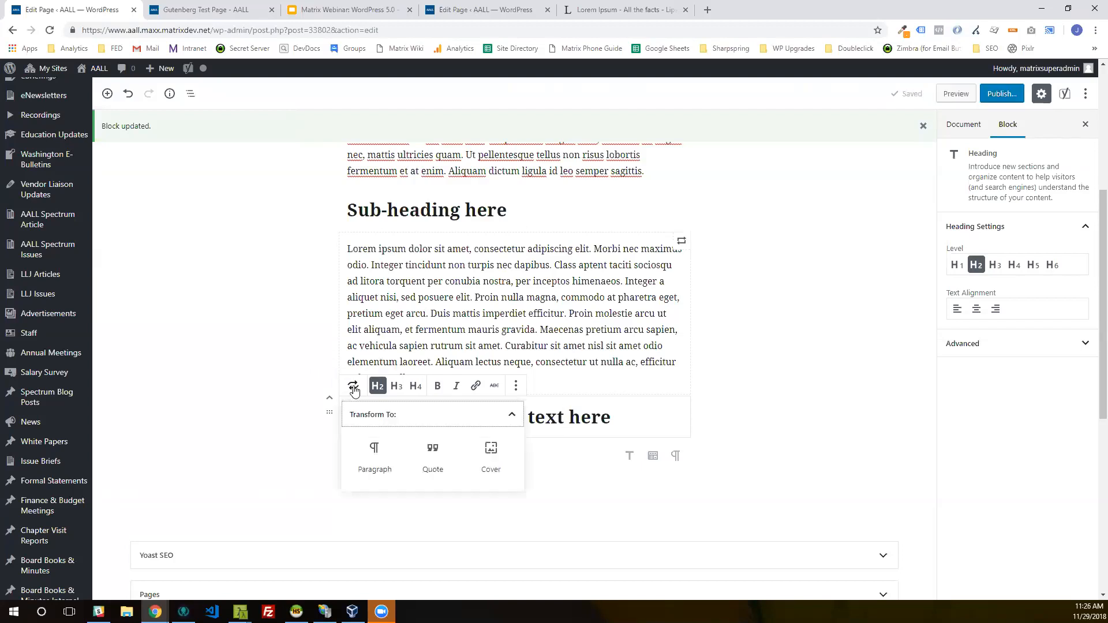
pyautogui.click(375, 456)
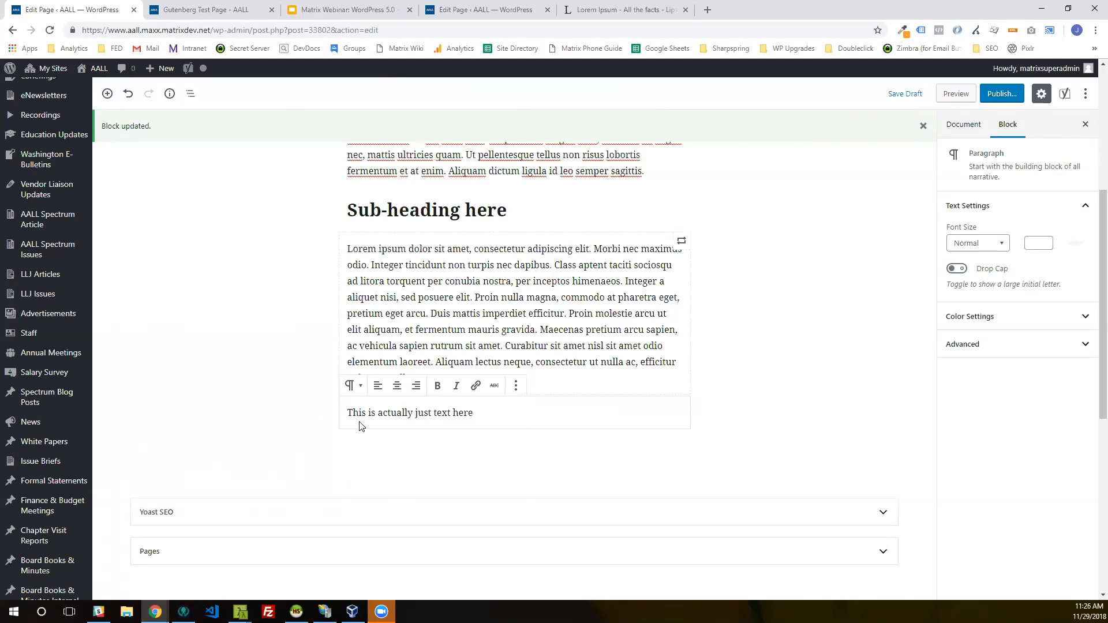
# Step: Transform the "This is actually just text here" paragraph into a list
pyautogui.moveTo(475, 414); pyautogui.dragTo(324, 413)
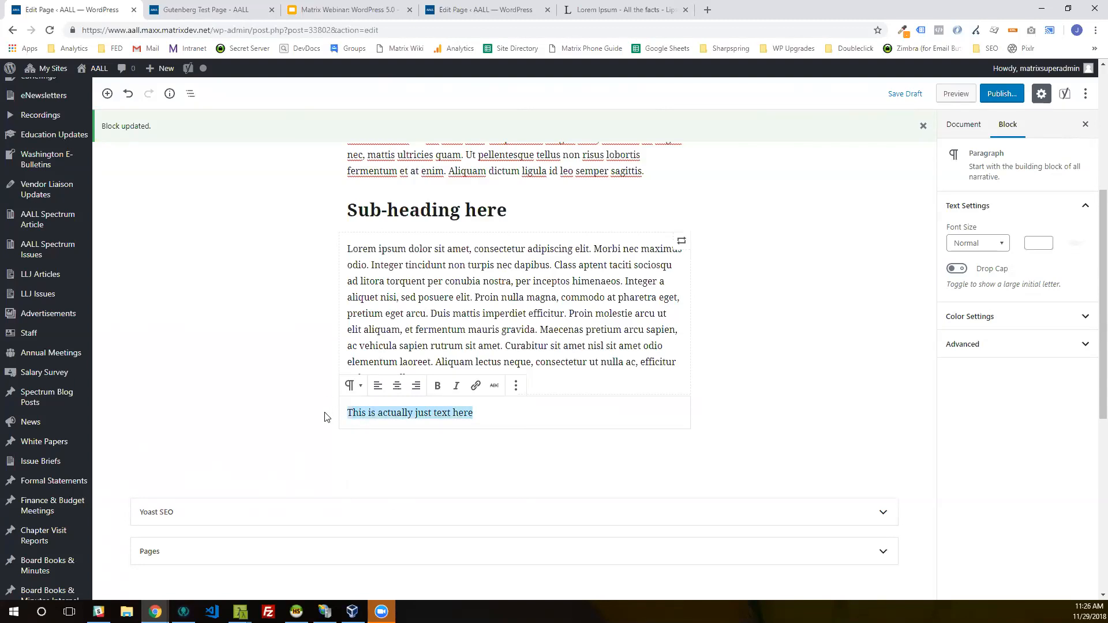
pyautogui.click(355, 387)
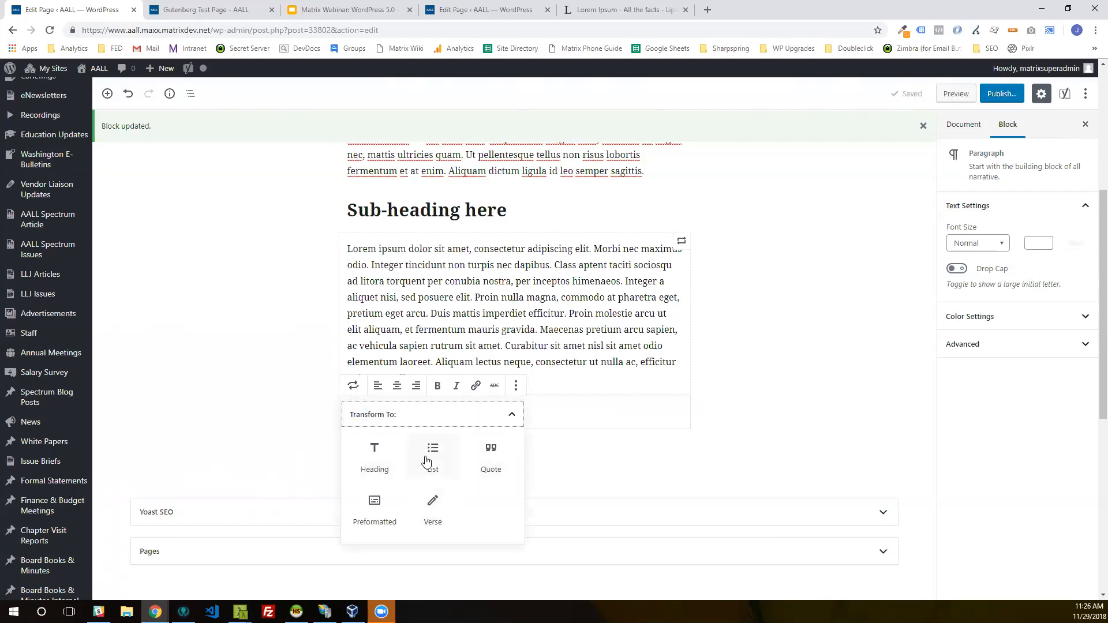
pyautogui.click(442, 474)
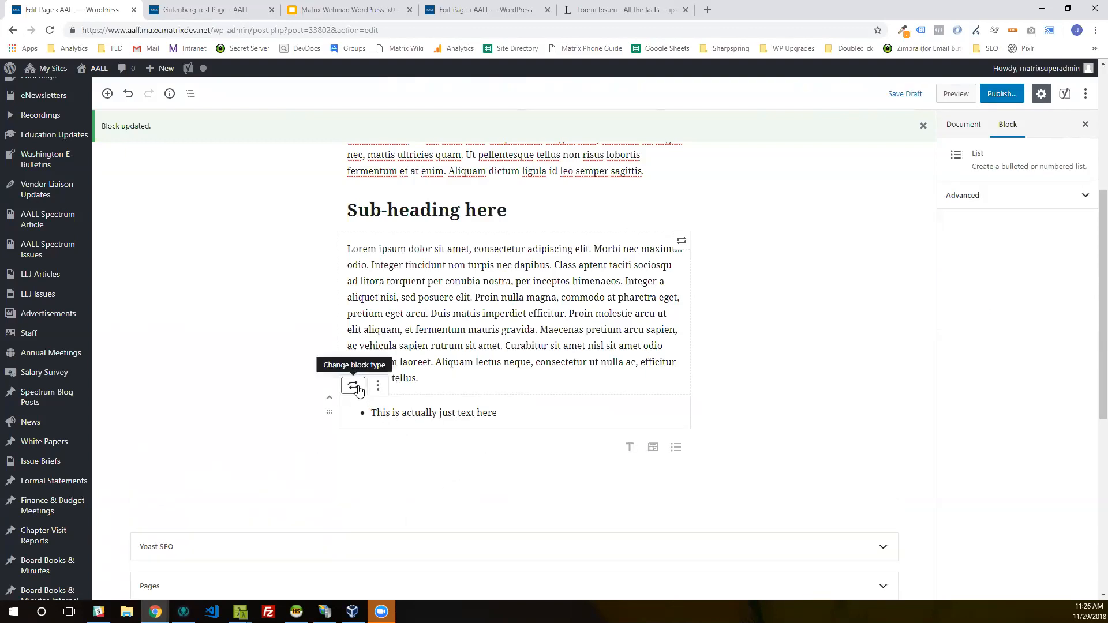
# Step: Add the items "This is an unordered list" and "This is another list item" to the end of the list
pyautogui.click(398, 408)
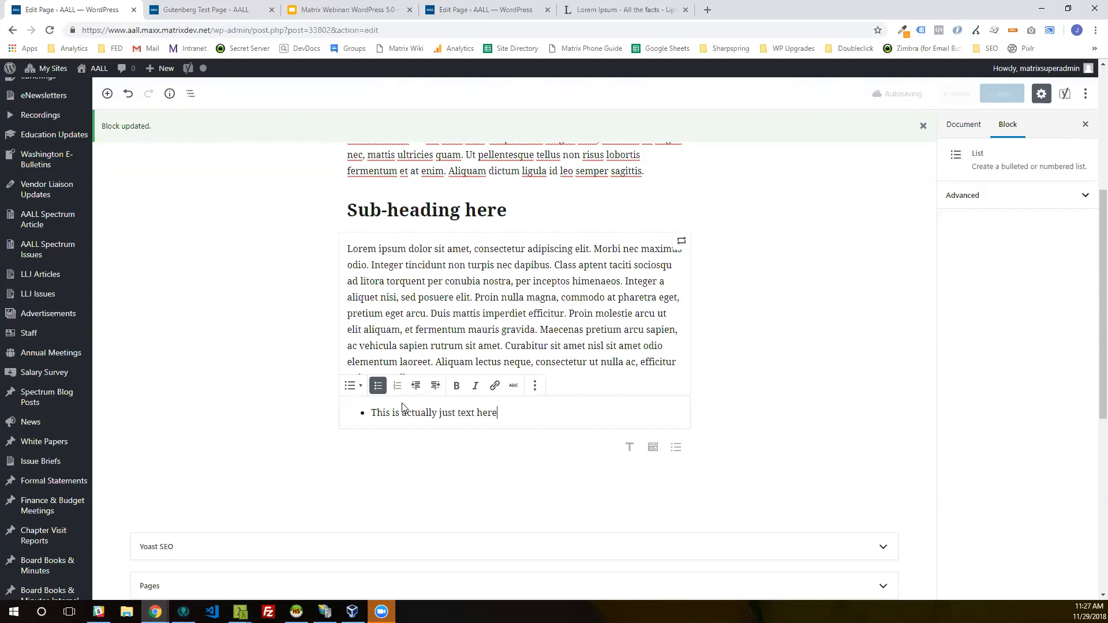
pyautogui.press('Return')
pyautogui.write('Th')
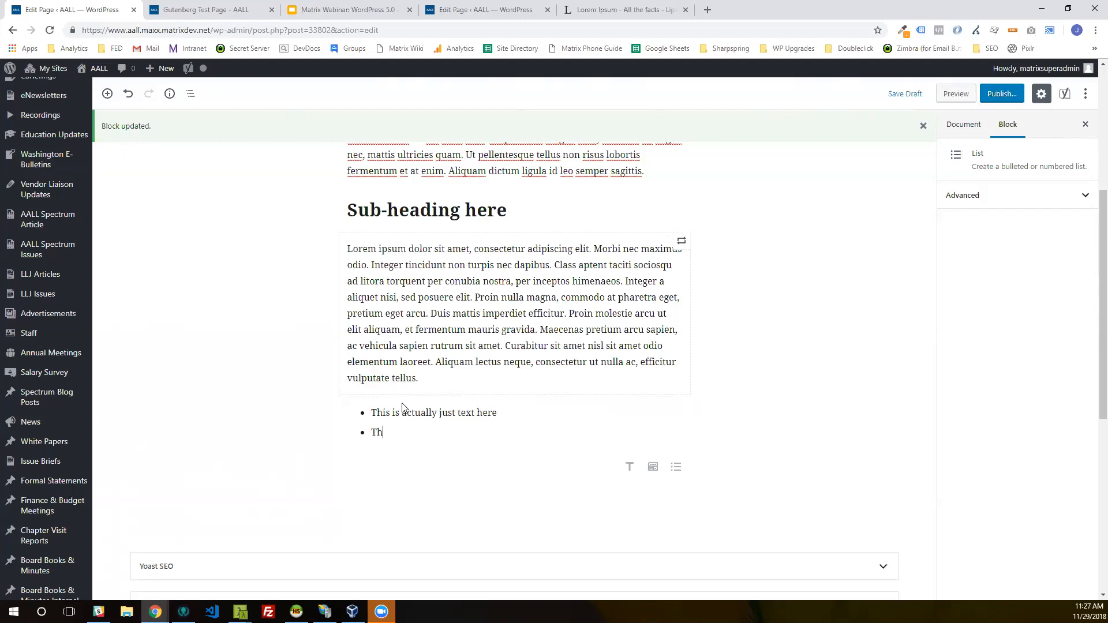
pyautogui.write('is is an ordered')
pyautogui.press('BackSpace')
pyautogui.press('BackSpace')
pyautogui.press('BackSpace')
pyautogui.press('BackSpace')
pyautogui.press('BackSpace')
pyautogui.press('BackSpace')
pyautogui.press('BackSpace')
pyautogui.write('unordered list')
pyautogui.press('Return')
pyautogui.write('This is a')
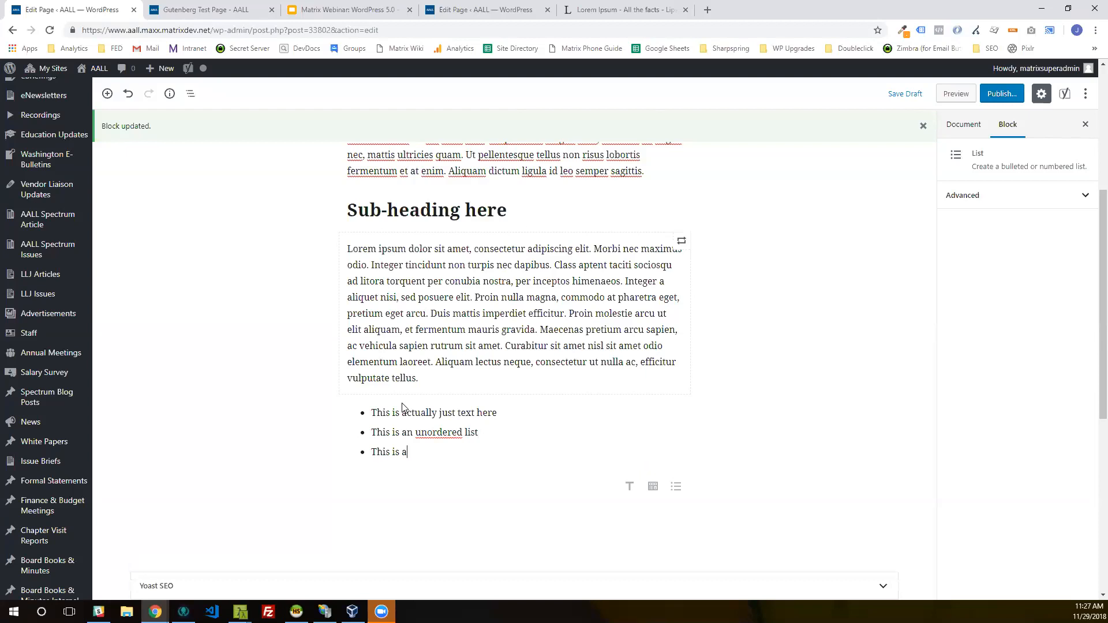
pyautogui.write('nother list item')
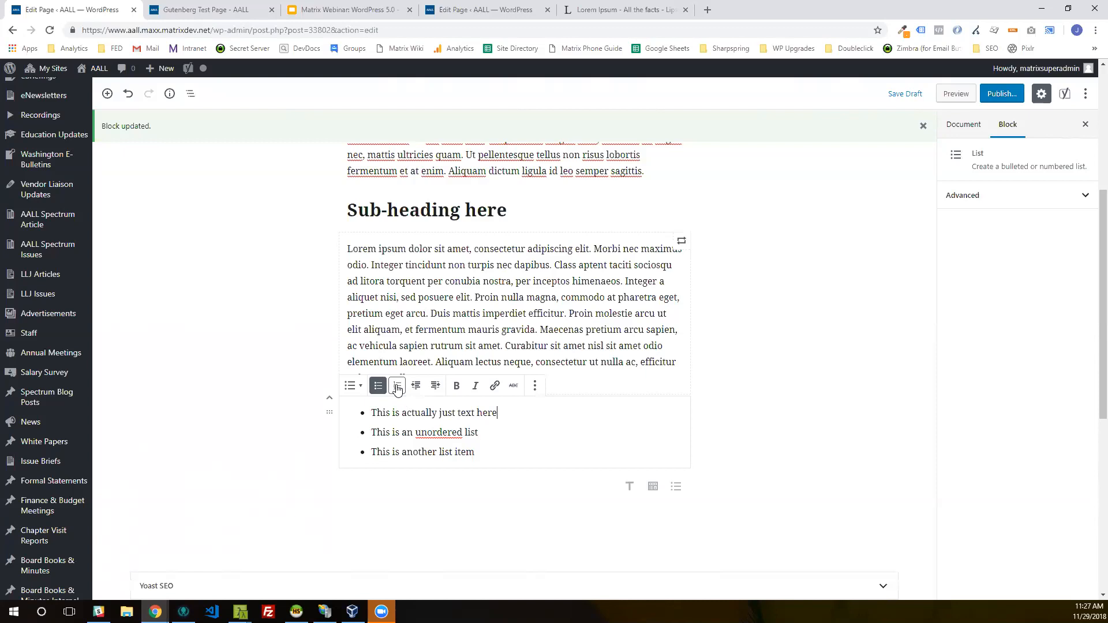
# Step: Switch the three-item list to numbered format and back to bullets
pyautogui.click(397, 389)
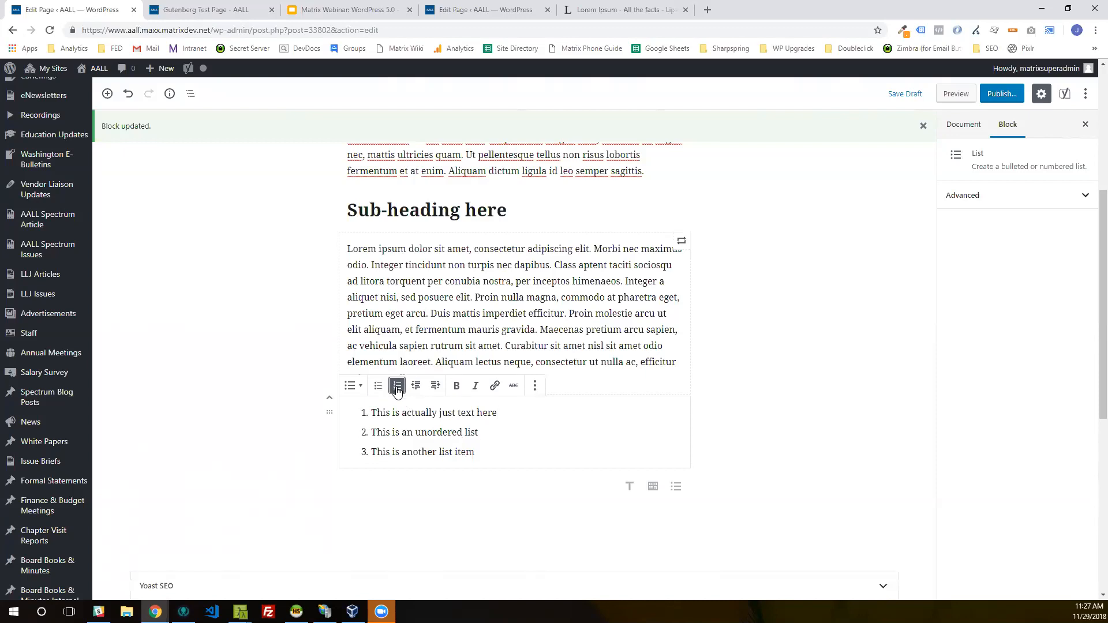
pyautogui.click(379, 386)
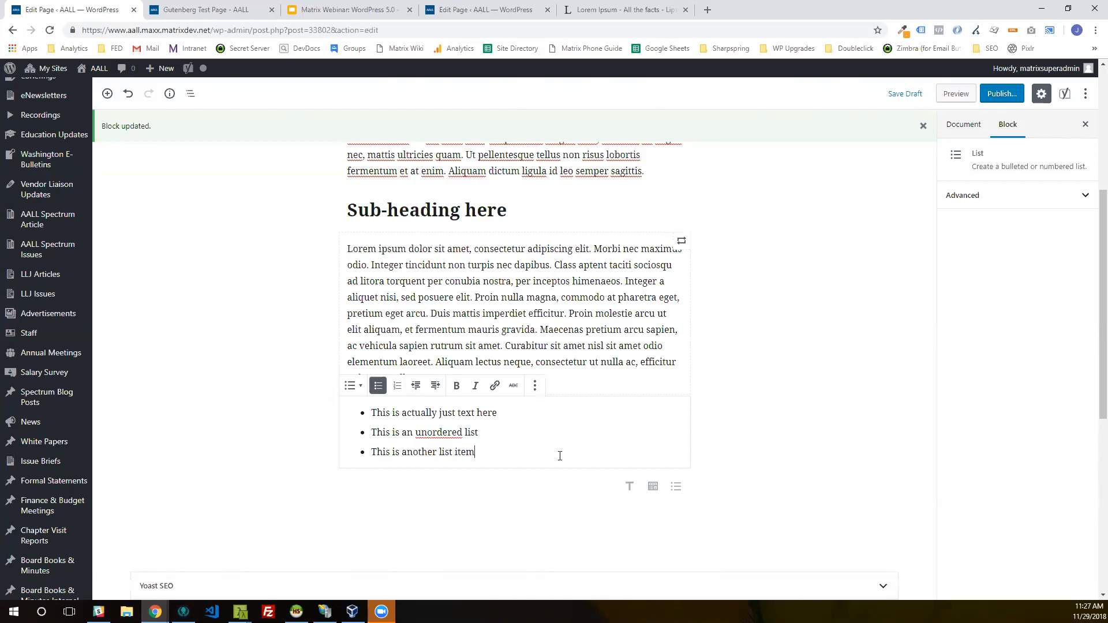
# Step: Add the item "This is a sub-item" at the end of the list and indent it under "This is another list item"
pyautogui.press('Return')
pyautogui.write('T')
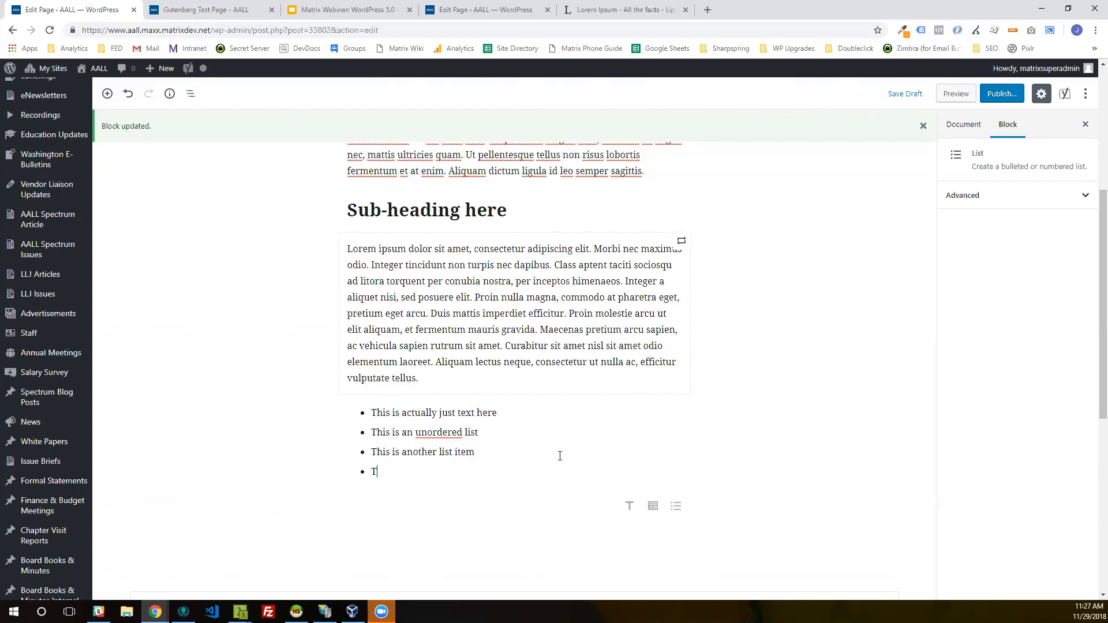
pyautogui.write('his is a sub-item')
pyautogui.click(520, 473)
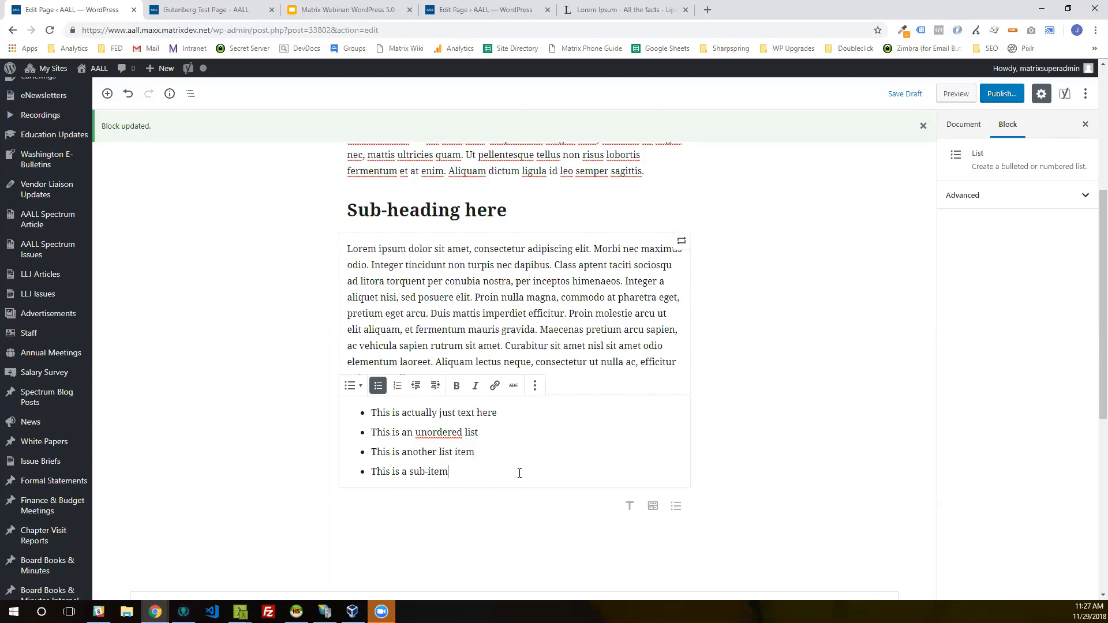
pyautogui.click(435, 386)
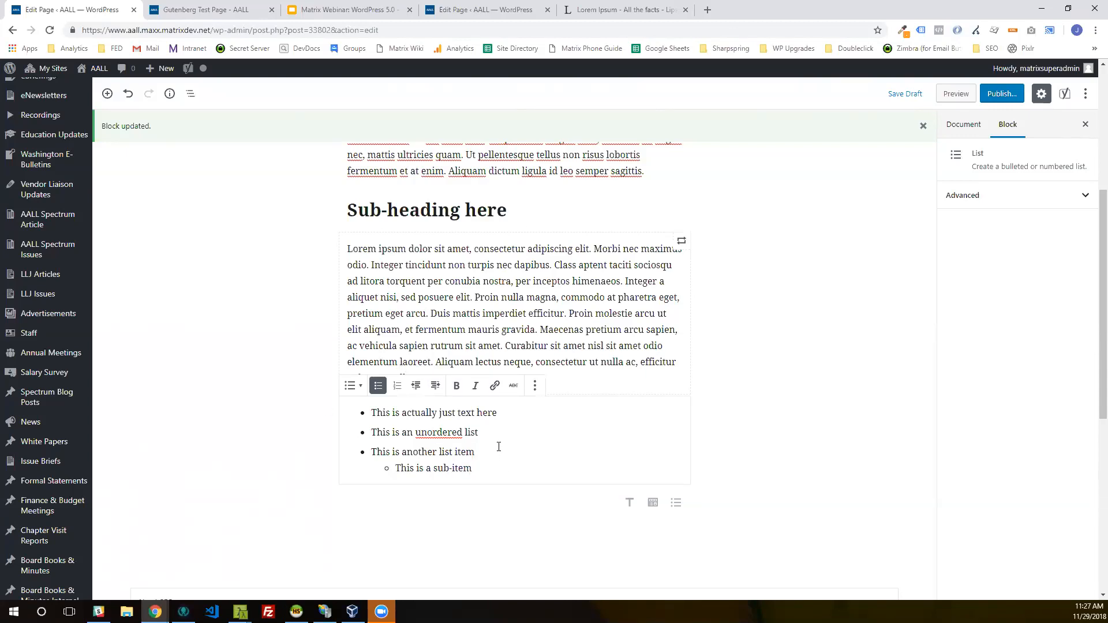
# Step: Add an indented item reading "This also has a sub-item" beneath "This is an unordered list"
pyautogui.press('Return')
pyautogui.write('Th')
pyautogui.press('BackSpace')
pyautogui.press('BackSpace')
pyautogui.write('This also ')
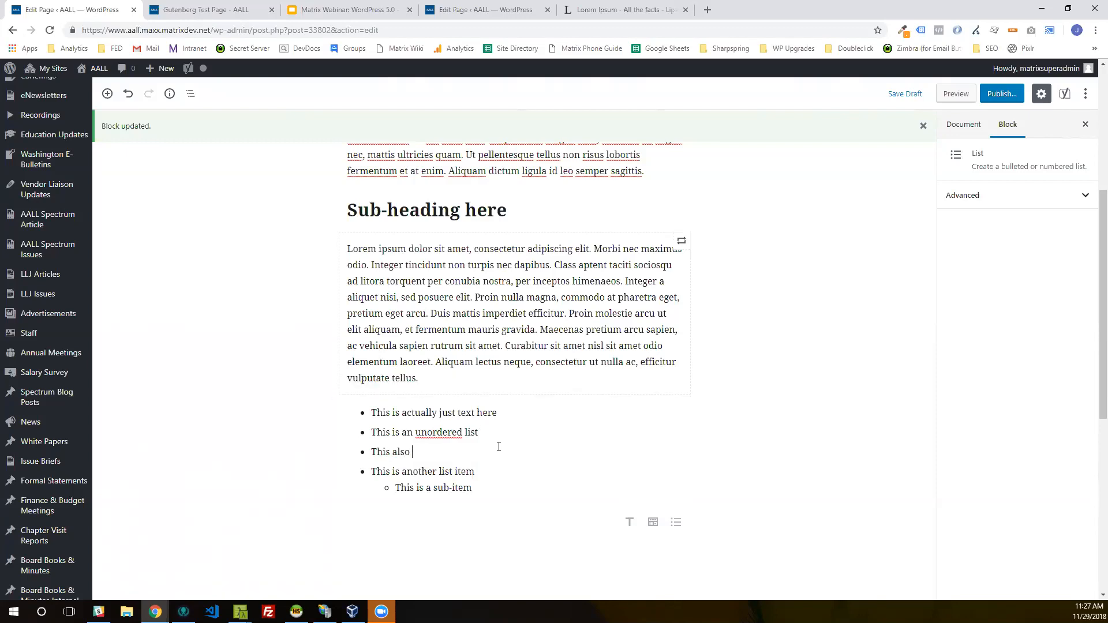
pyautogui.write('has a sub-item')
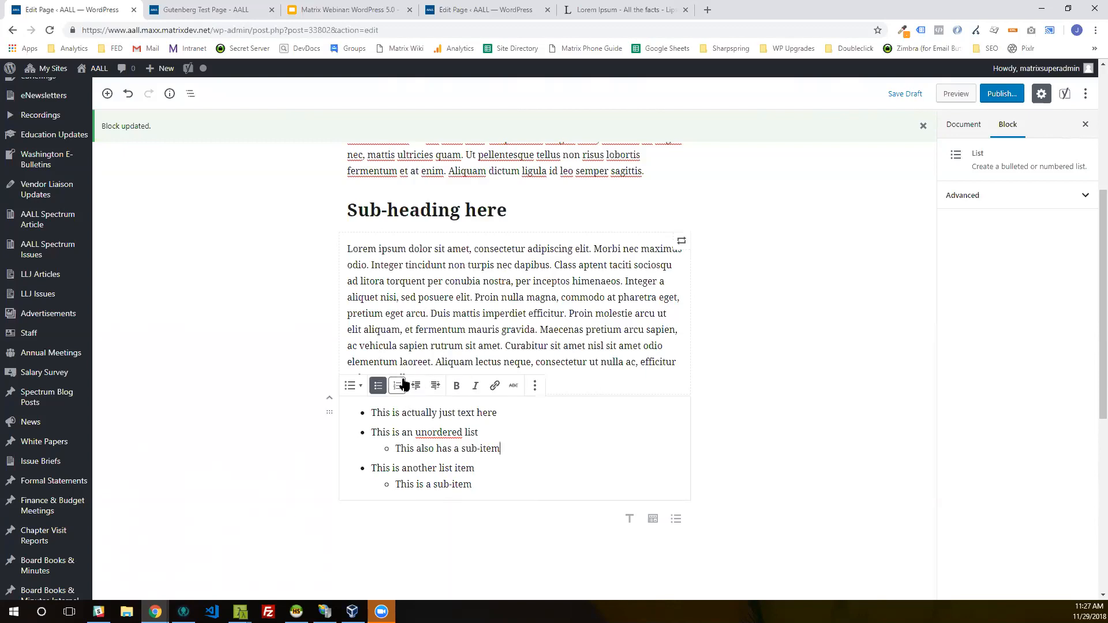
# Step: Outdent the "This also has a sub-item" entry to the list's top level and deselect the list
pyautogui.click(409, 385)
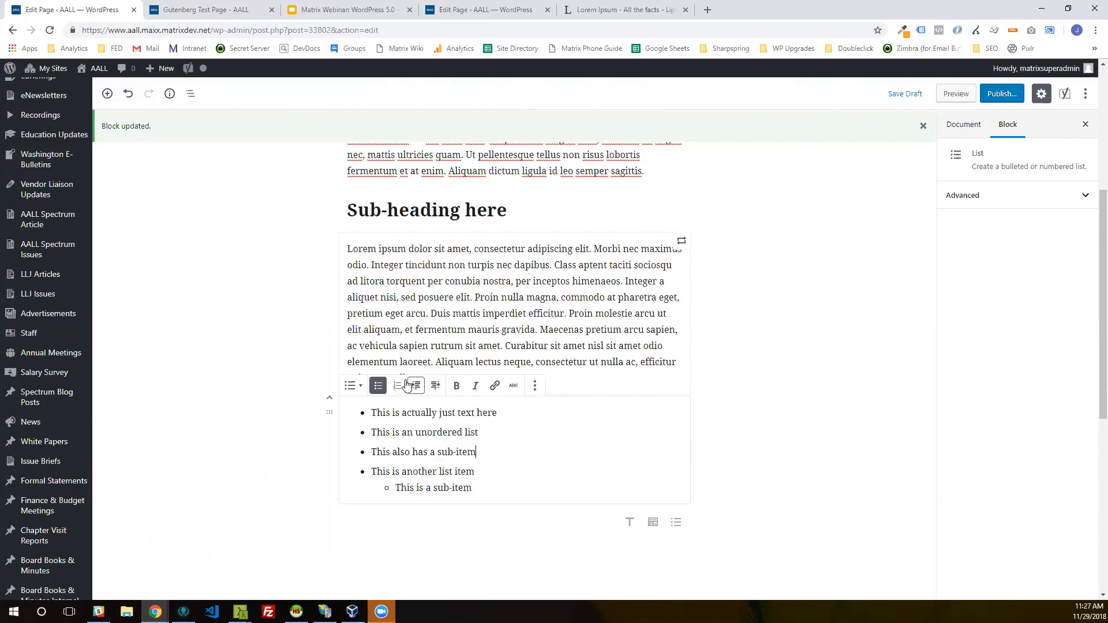
pyautogui.click(491, 448)
pyautogui.press('Up')
pyautogui.press('Up')
pyautogui.press('Up')
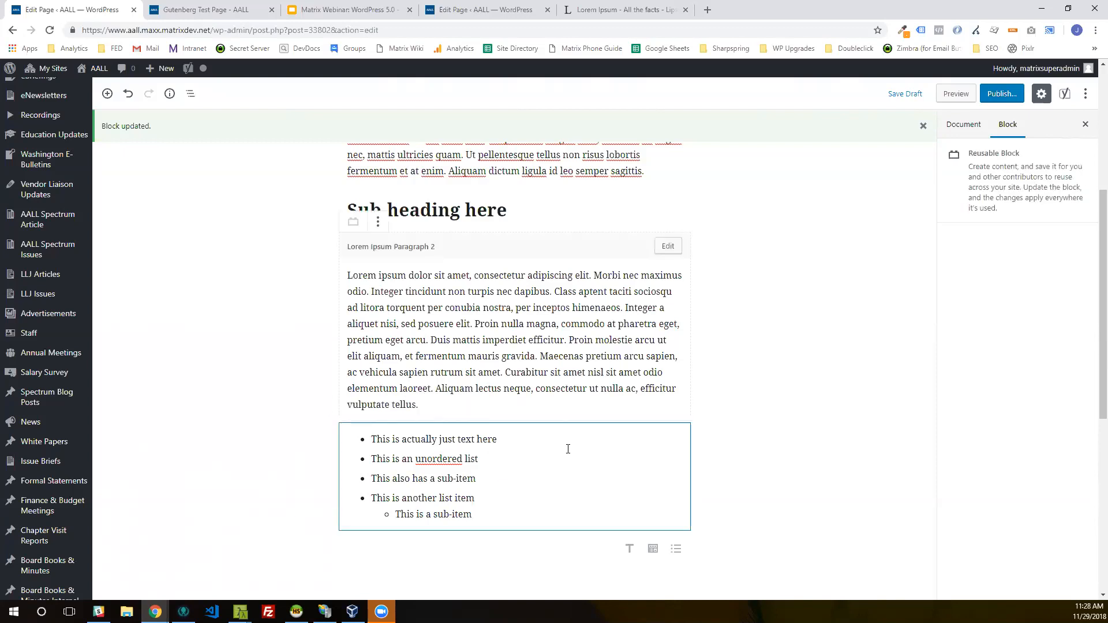
pyautogui.click(568, 449)
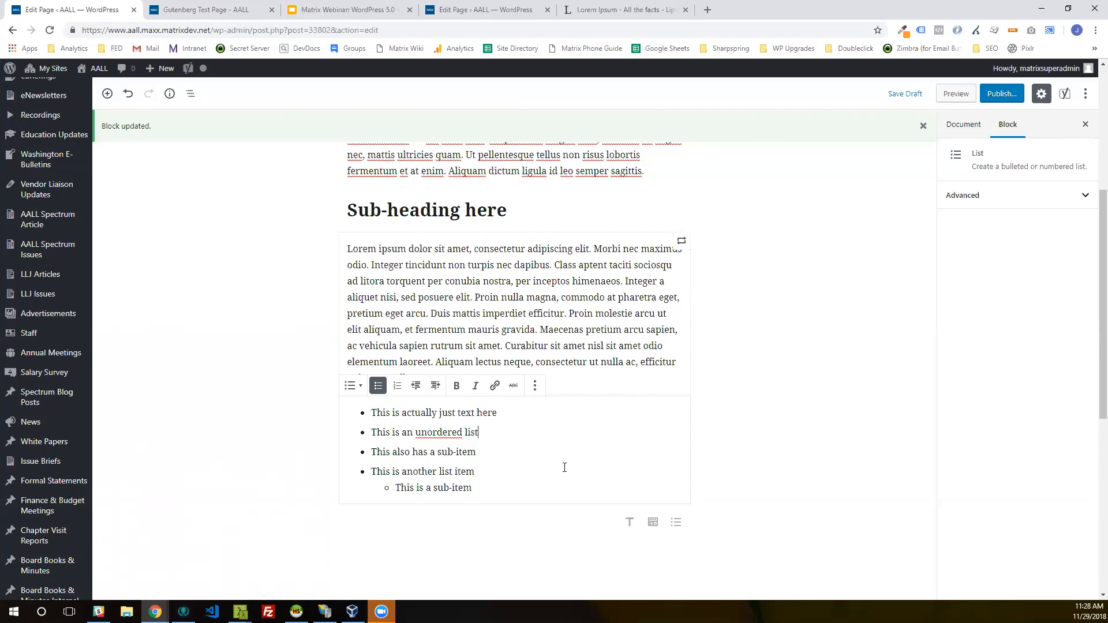
pyautogui.click(371, 530)
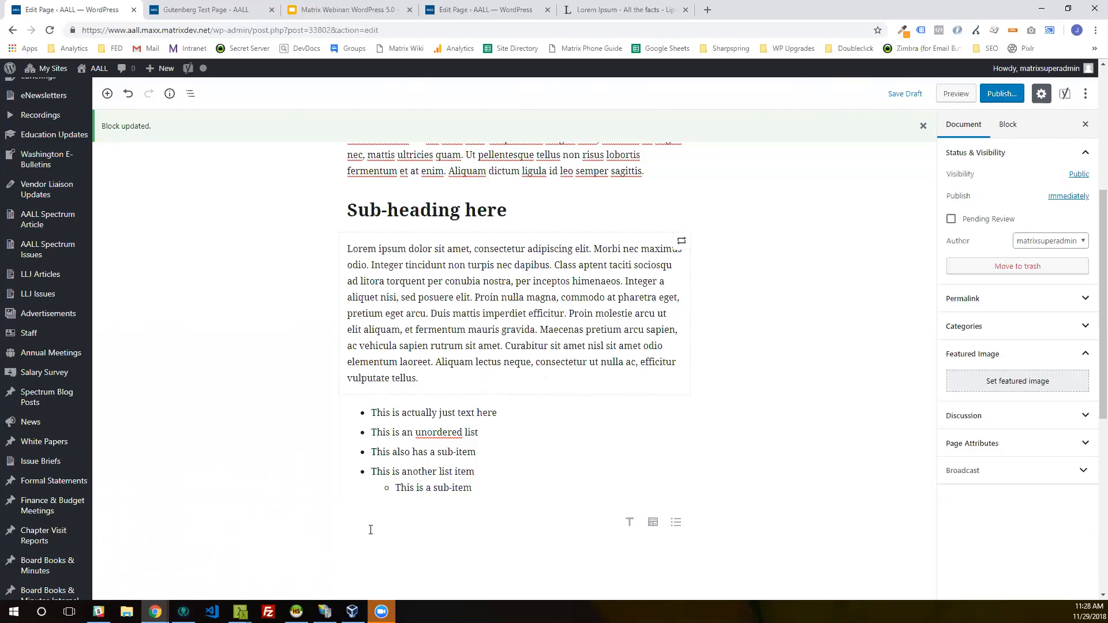
# Step: Insert an Image block below the bulleted list
pyautogui.click(322, 523)
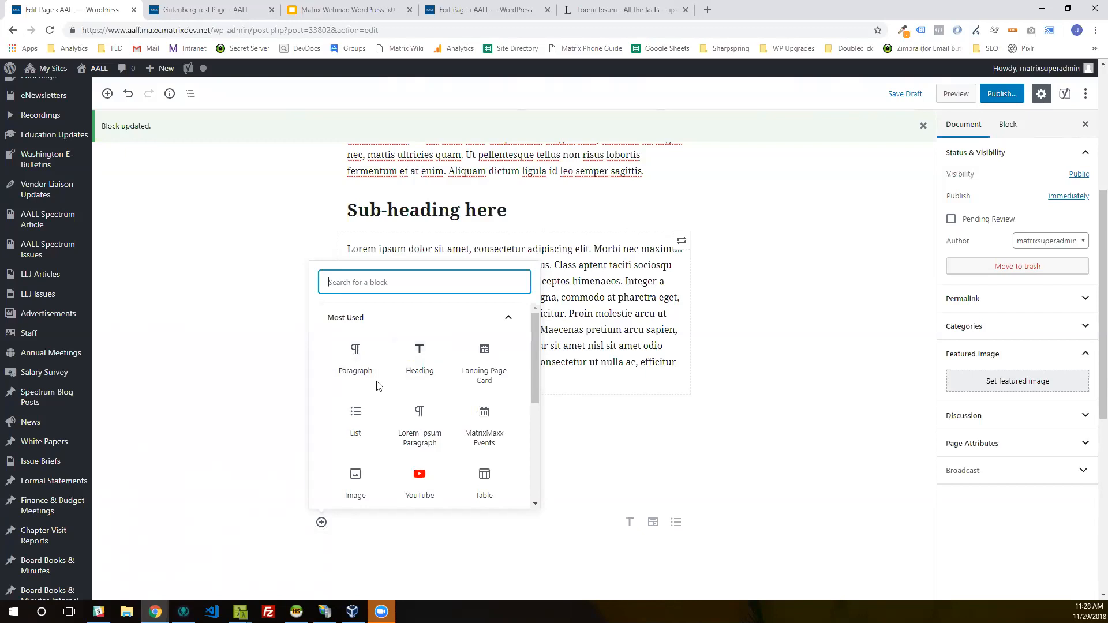
pyautogui.moveTo(395, 416)
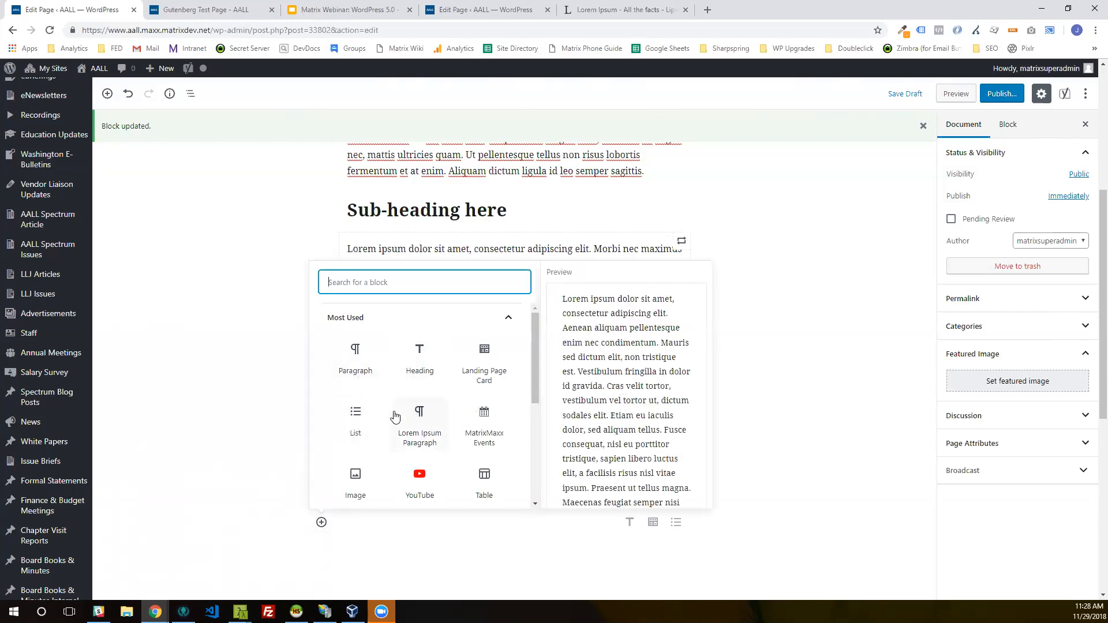
pyautogui.scroll(-3, 386, 430)
pyautogui.click(388, 365)
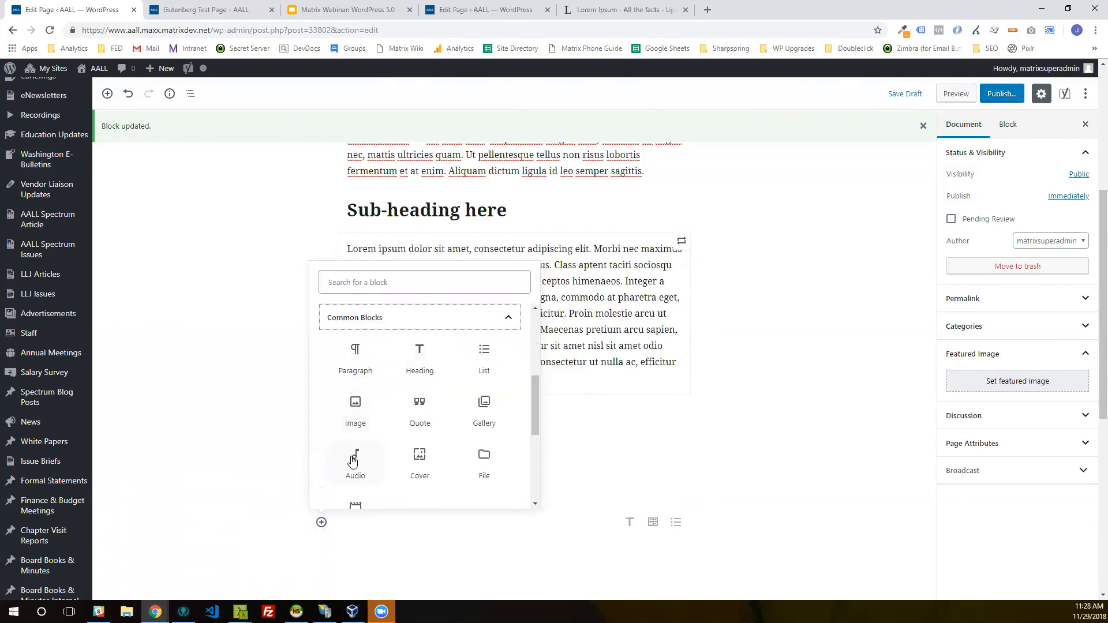
pyautogui.click(357, 411)
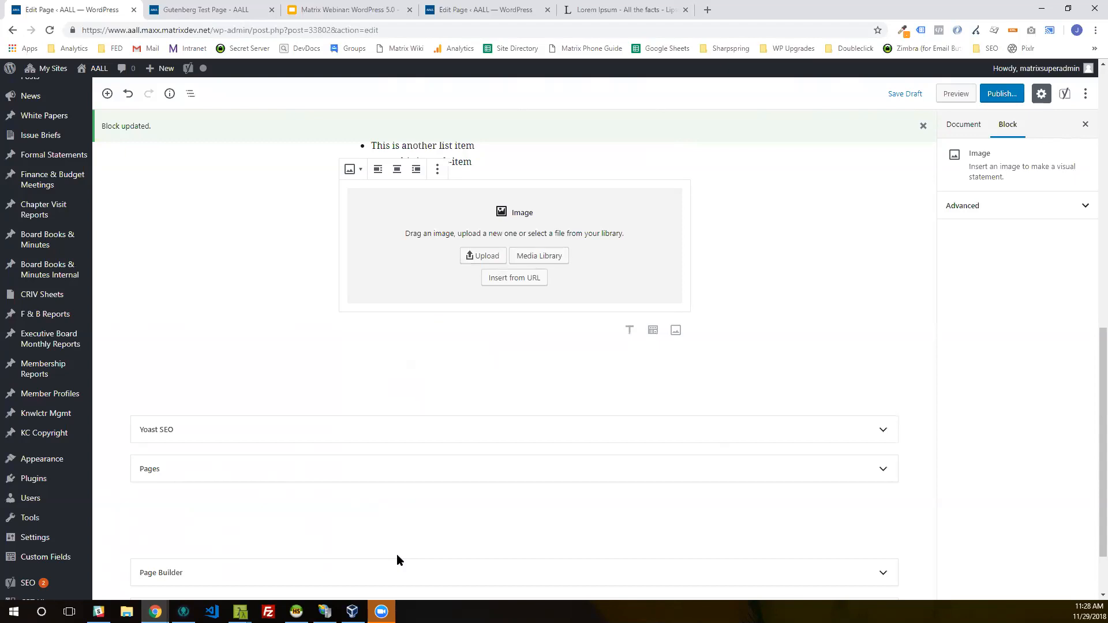
# Step: Fill the image block with MAYJUNE16-250X325-COVER.jpg from the media library and caption it "This is an image caption"
pyautogui.click(539, 256)
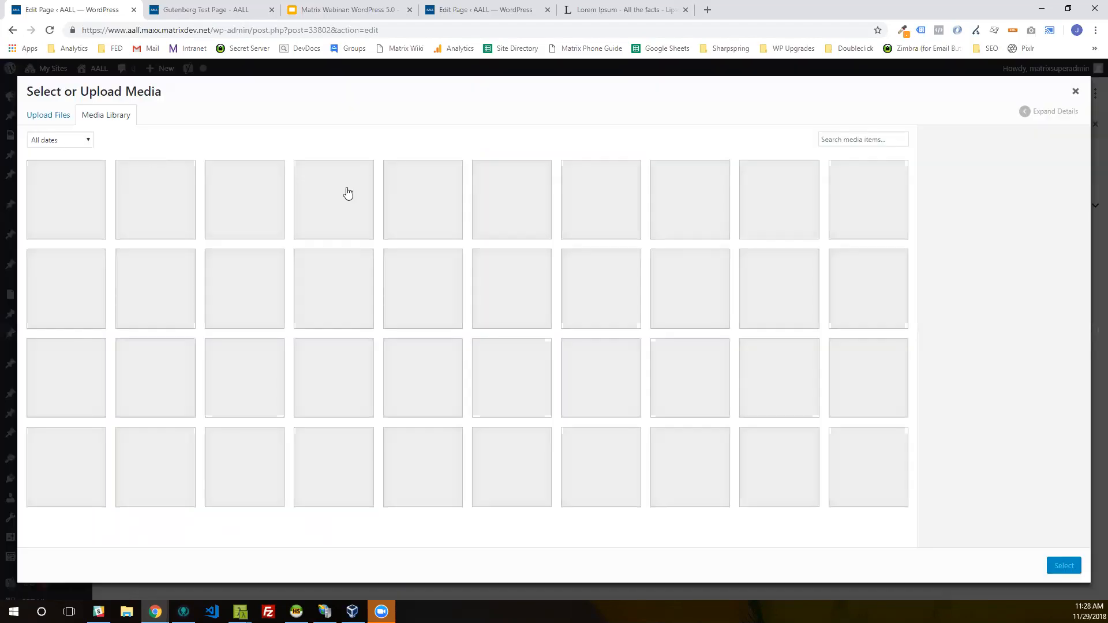
pyautogui.click(401, 265)
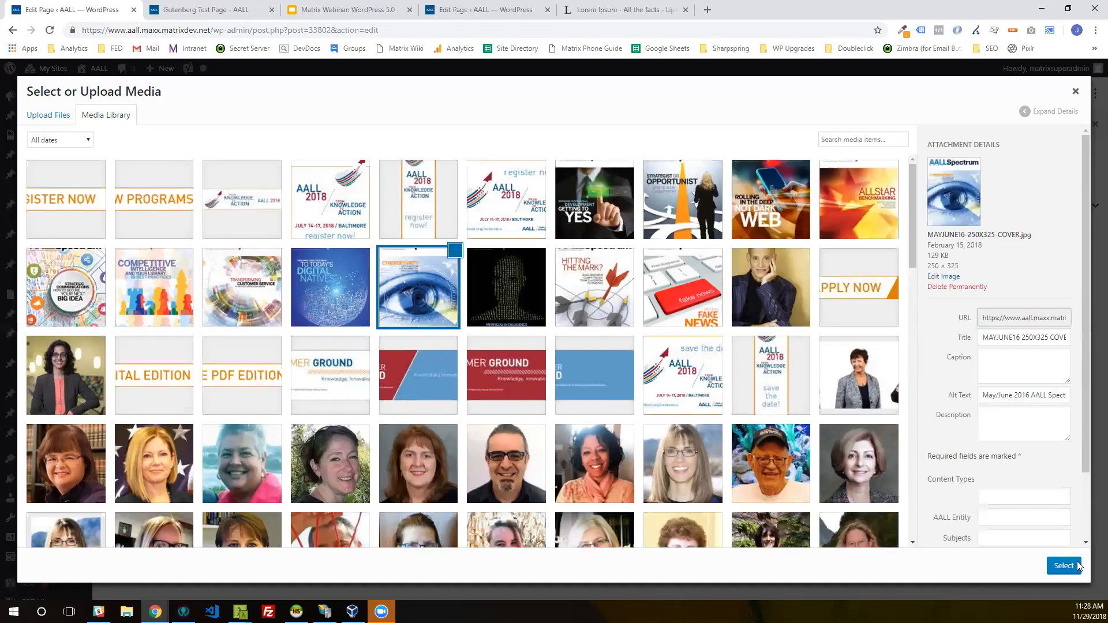
pyautogui.click(1064, 567)
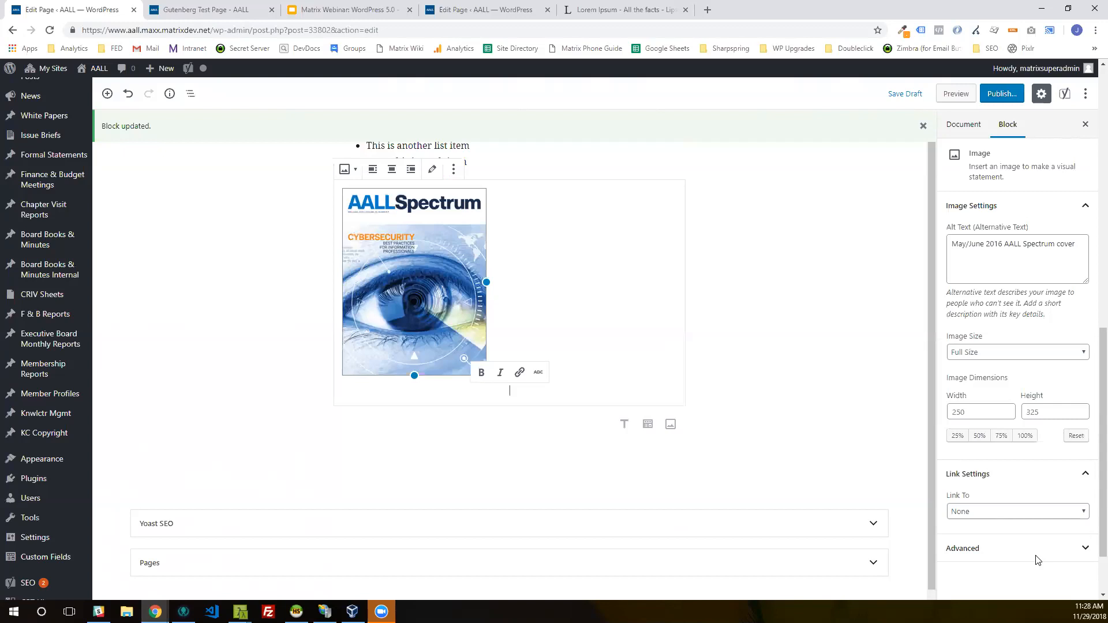
pyautogui.write('This i')
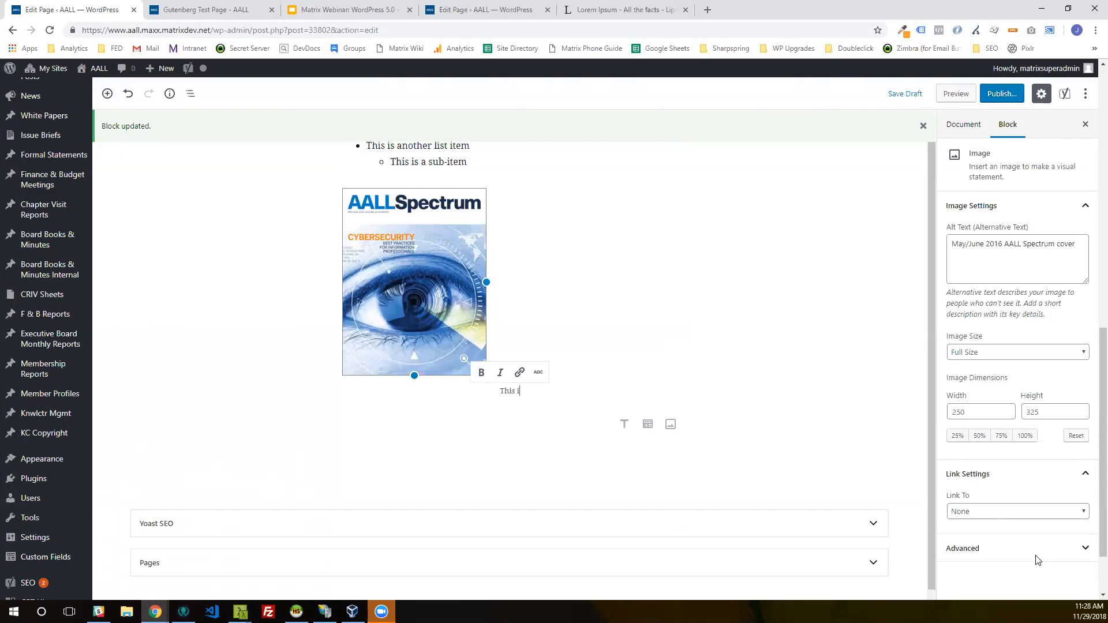
pyautogui.write('s an image caption')
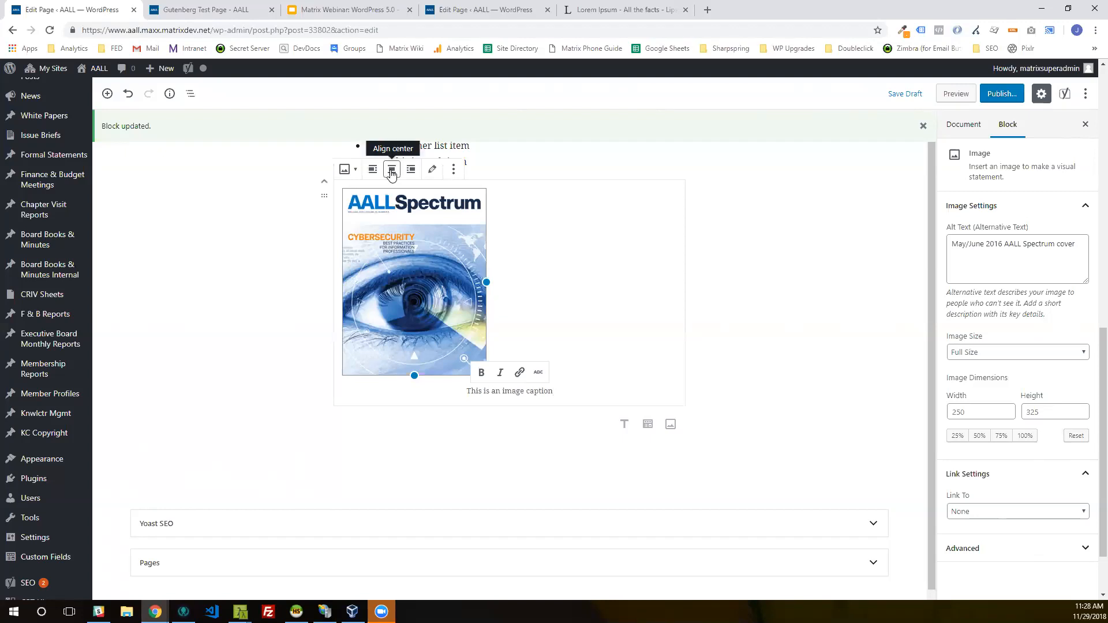
# Step: Try center and right alignment on the captioned cover image and set it to left alignment
pyautogui.click(391, 172)
pyautogui.click(406, 175)
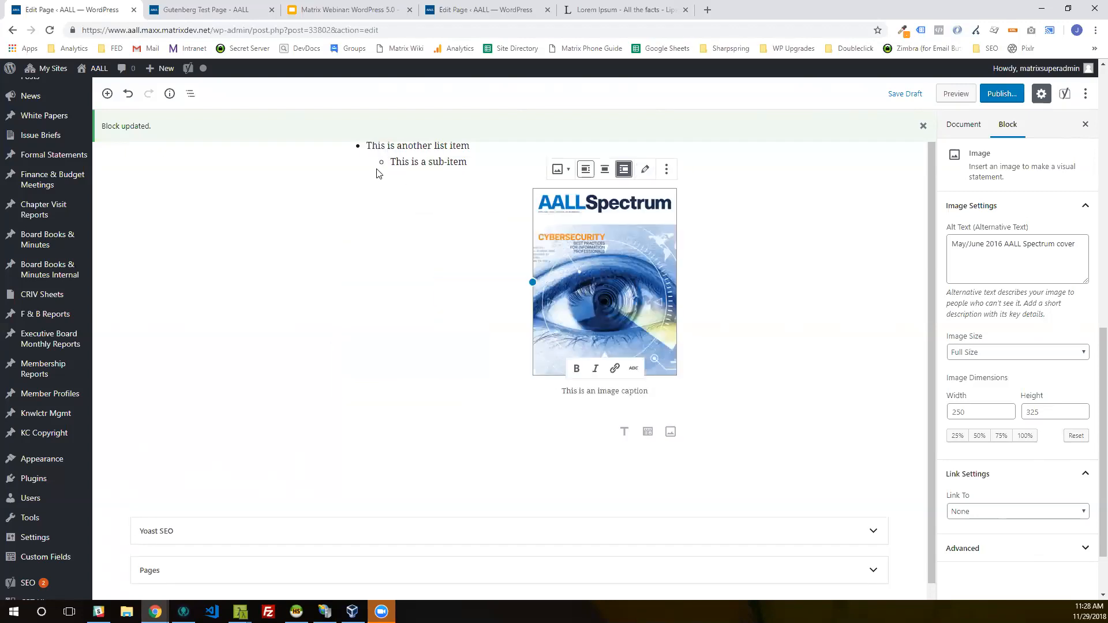
pyautogui.click(587, 170)
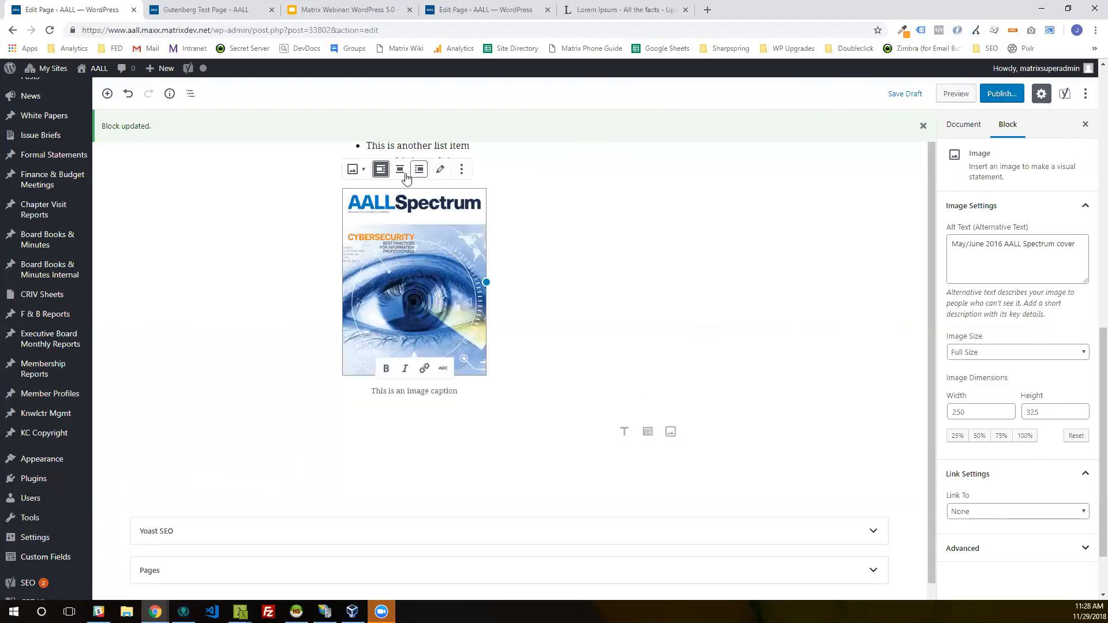
# Step: Center-align the captioned cover image and deselect it
pyautogui.click(405, 173)
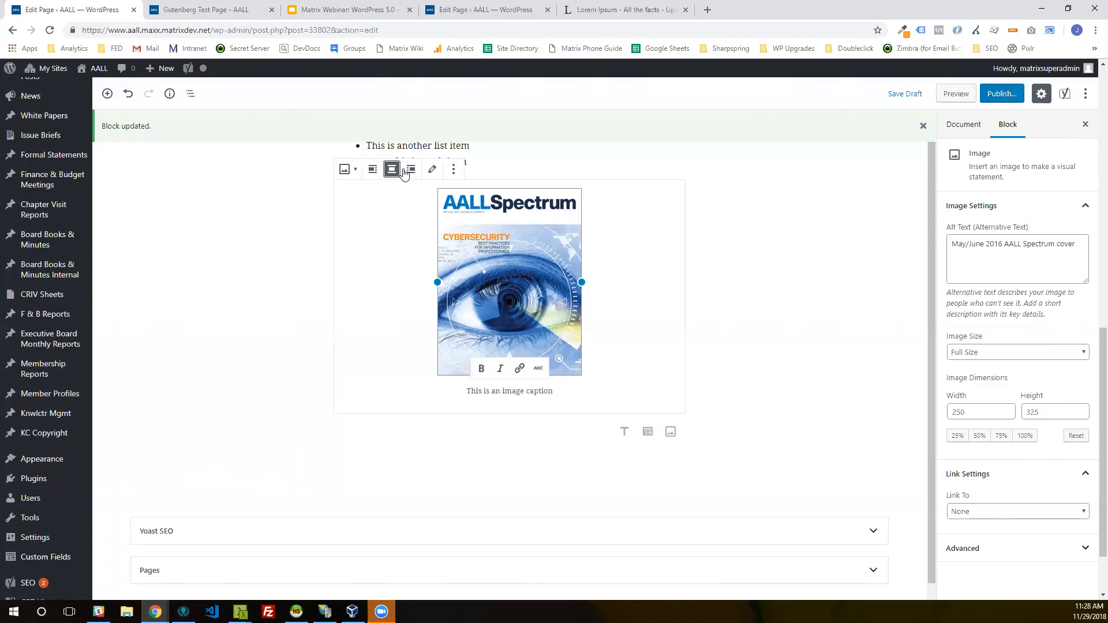
pyautogui.click(405, 174)
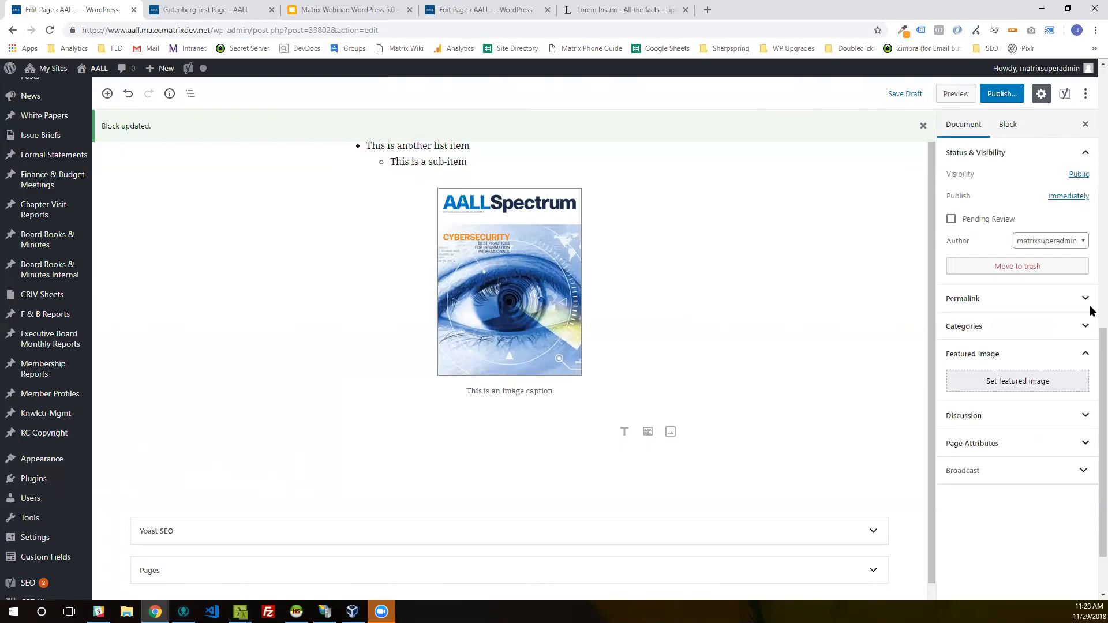
# Step: Try the drop cap on the "Vivamus pharetra" paragraph above the sub-heading and switch it back off
pyautogui.moveTo(1101, 354); pyautogui.dragTo(1079, 196)
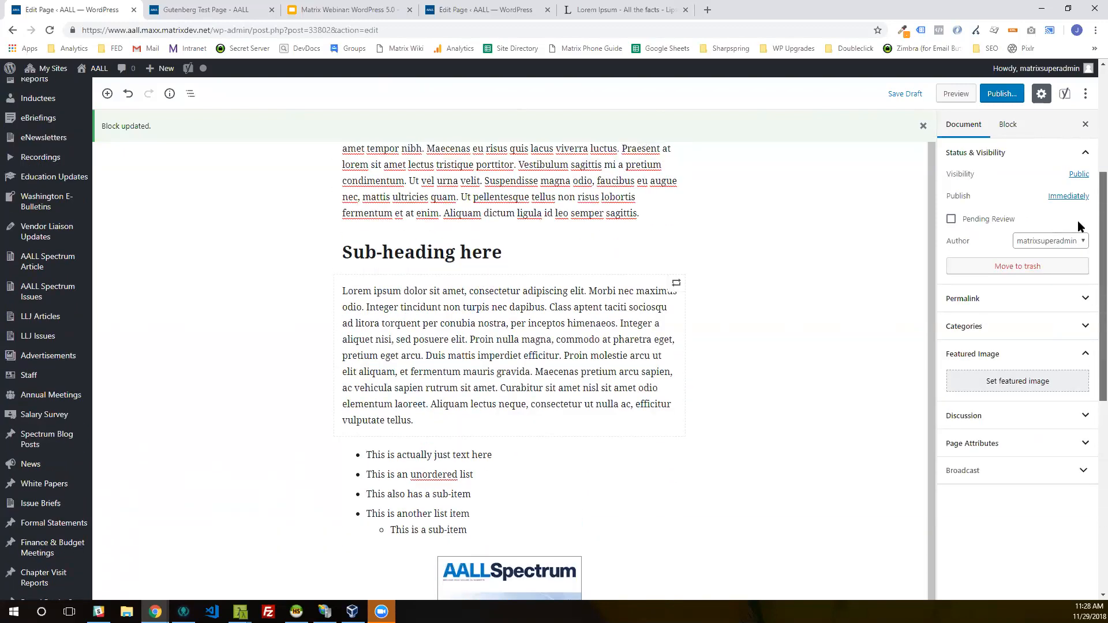
pyautogui.click(652, 362)
pyautogui.click(705, 366)
pyautogui.click(705, 365)
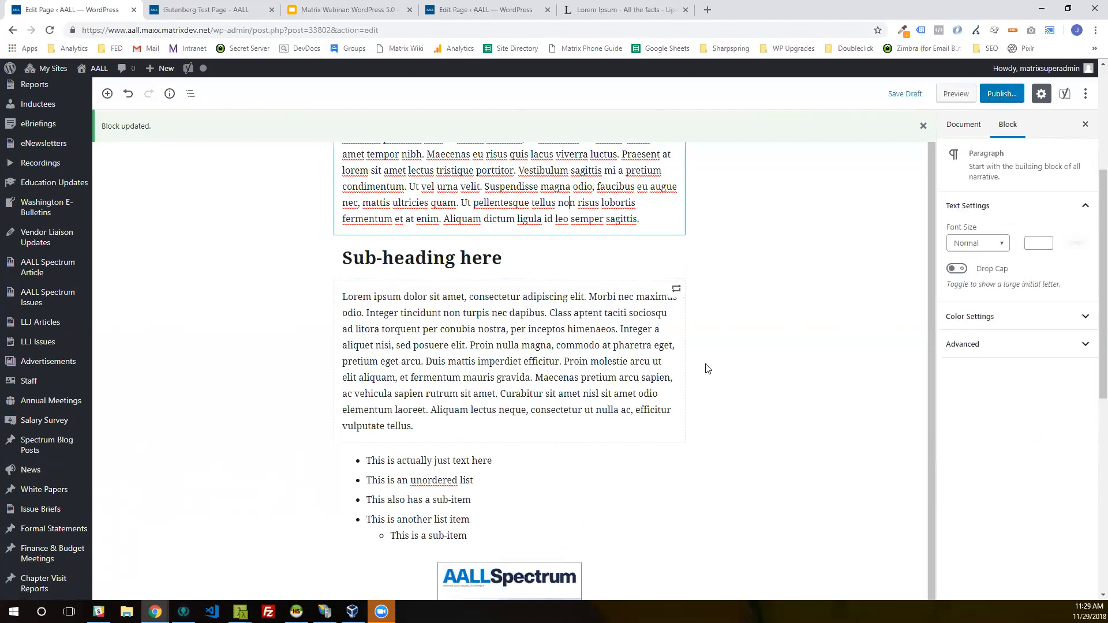
pyautogui.scroll(-2, 708, 368)
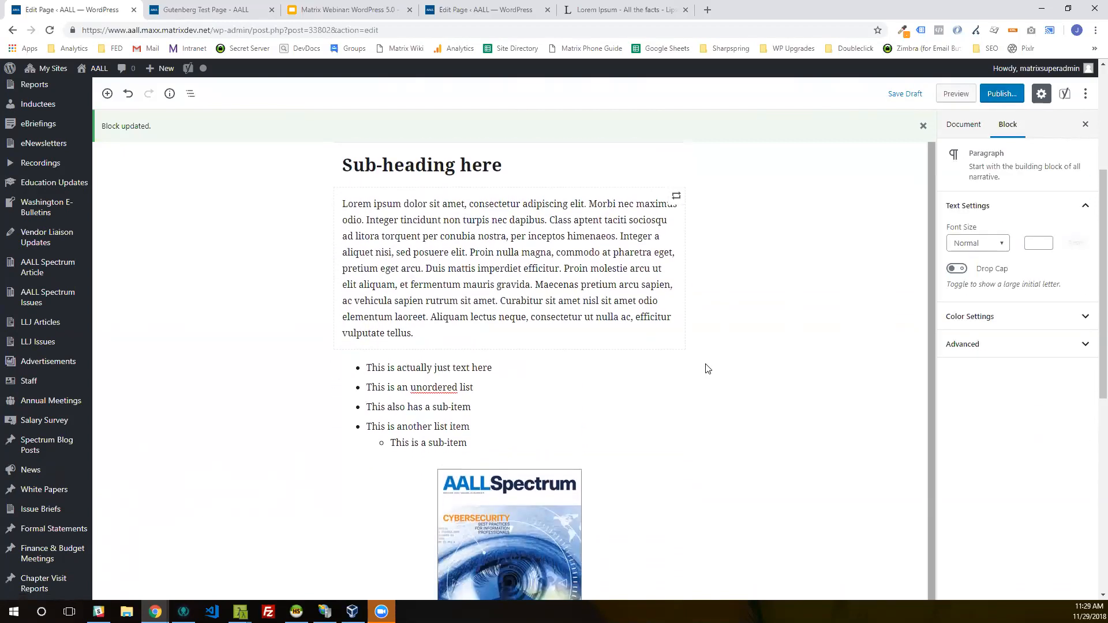
pyautogui.scroll(2, 708, 368)
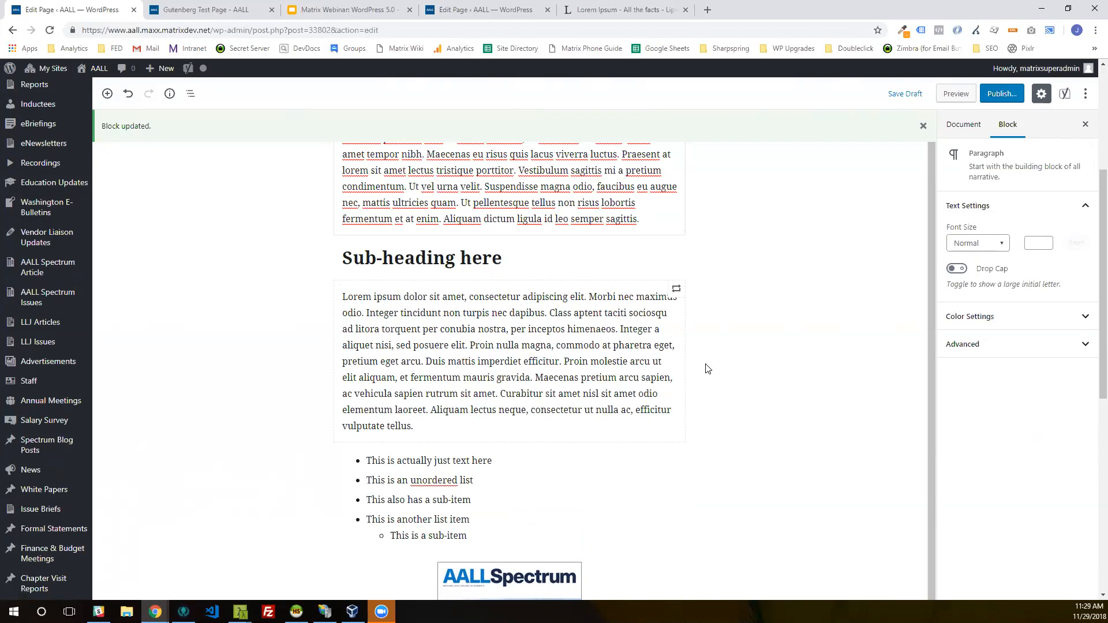
pyautogui.scroll(2, 1092, 248)
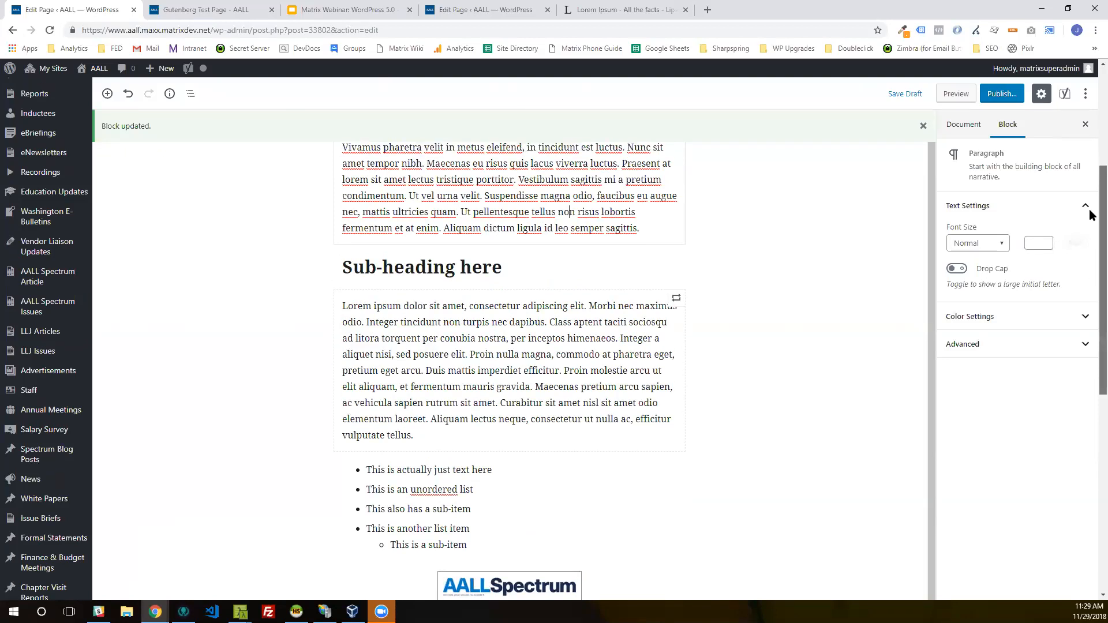
pyautogui.click(956, 268)
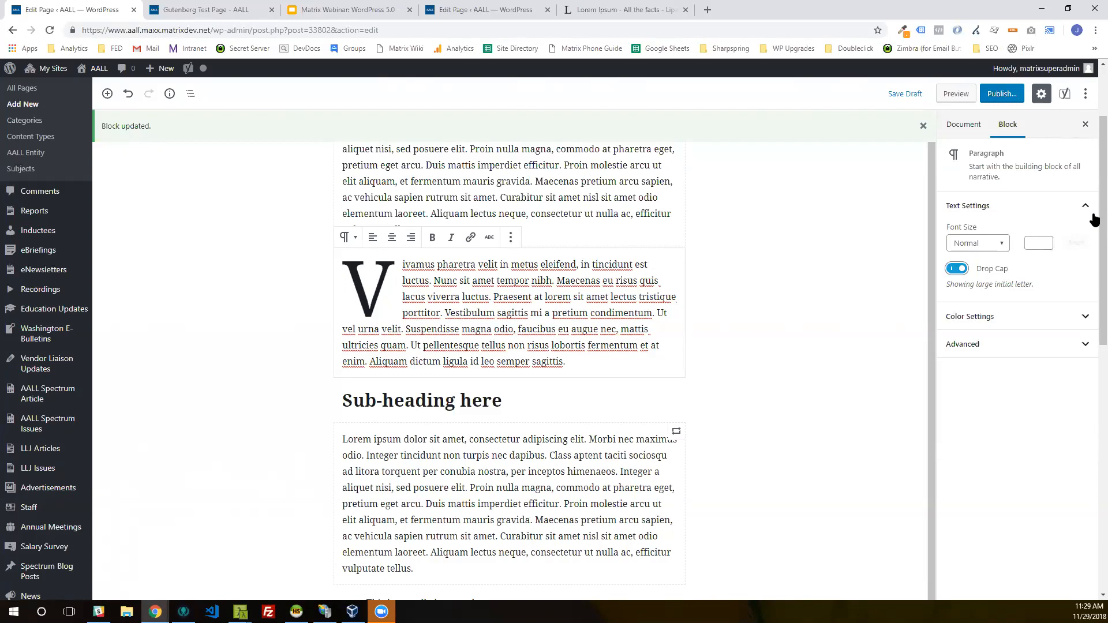
pyautogui.click(956, 269)
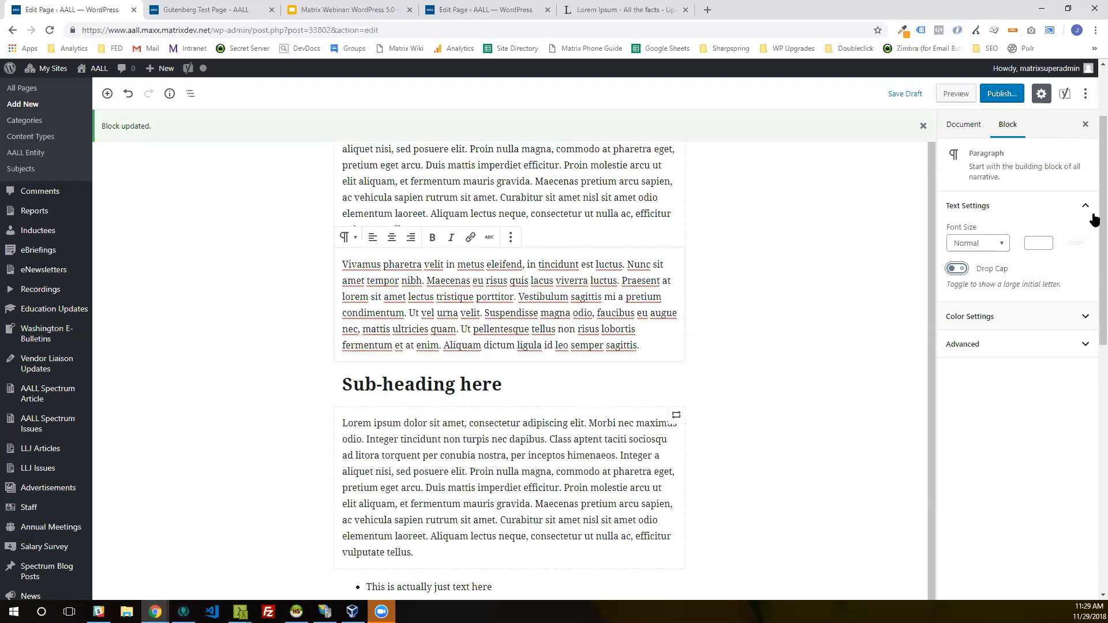
# Step: Examine the background and text color options available for the "Vivamus pharetra" paragraph
pyautogui.click(1016, 316)
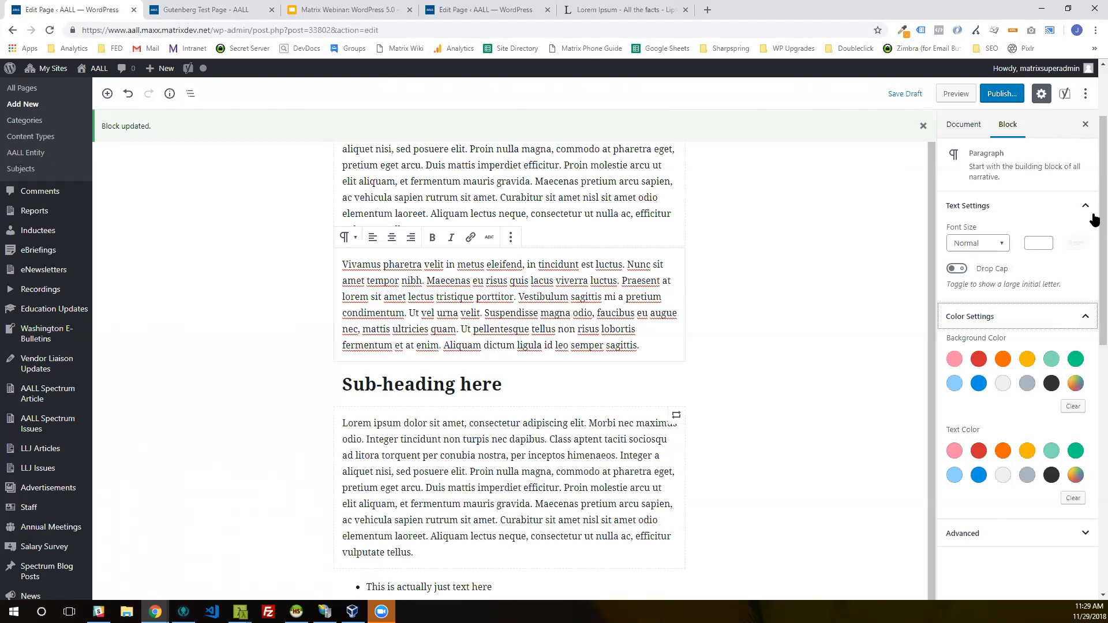
pyautogui.press('Return')
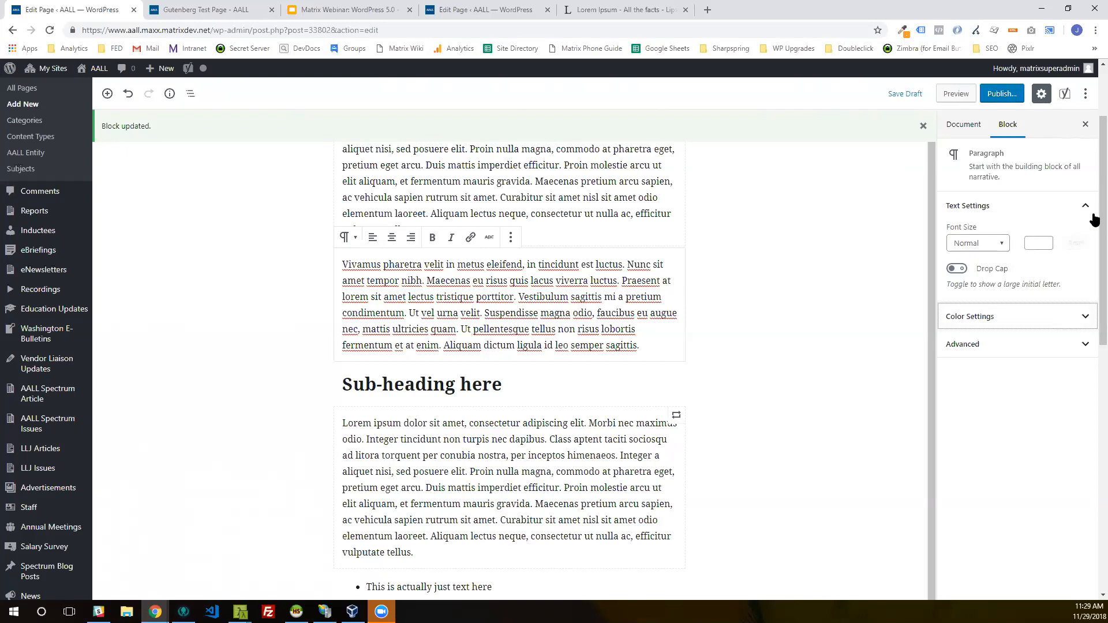
pyautogui.scroll(-2, 1095, 218)
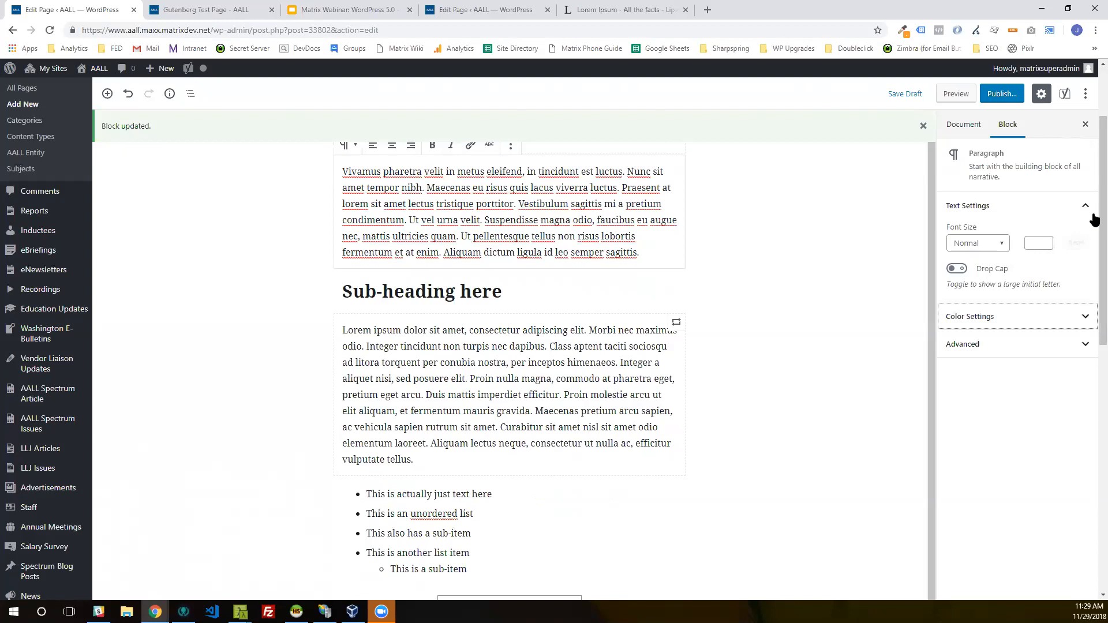
pyautogui.click(1088, 123)
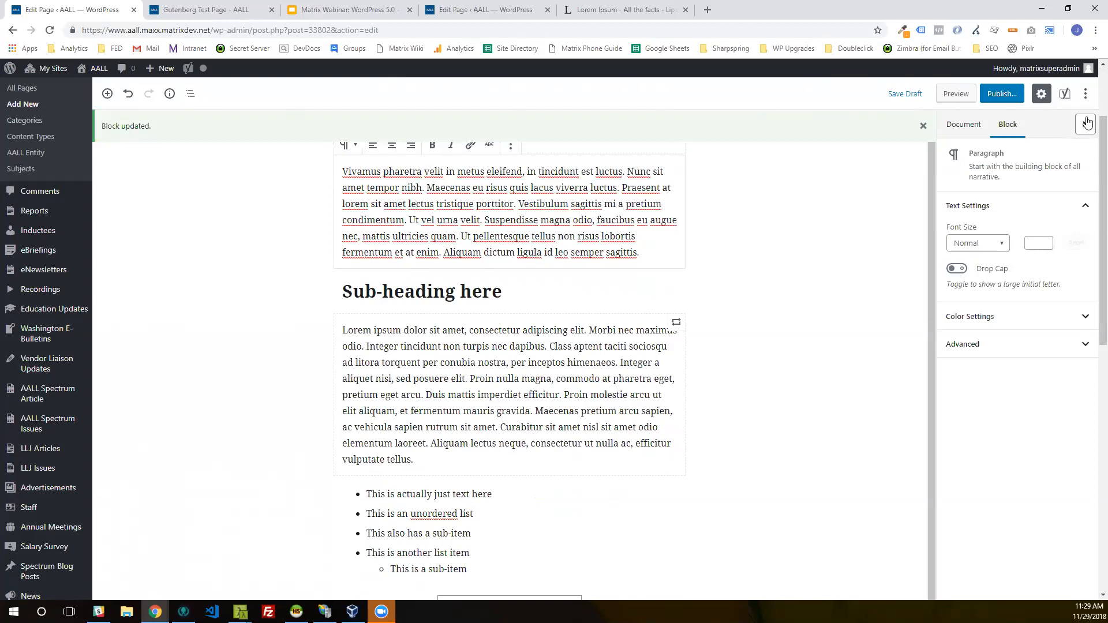
# Step: Insert a Custom HTML block below the captioned cover image
pyautogui.scroll(-6, 409, 404)
pyautogui.click(316, 481)
pyautogui.scroll(-2, 409, 450)
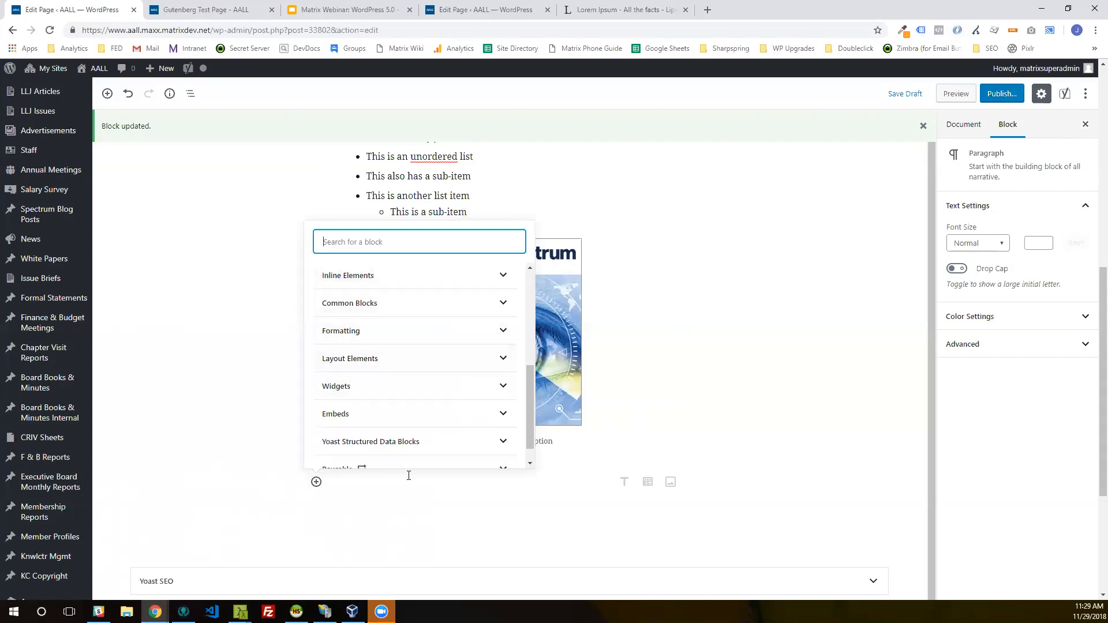
pyautogui.click(368, 386)
pyautogui.click(394, 278)
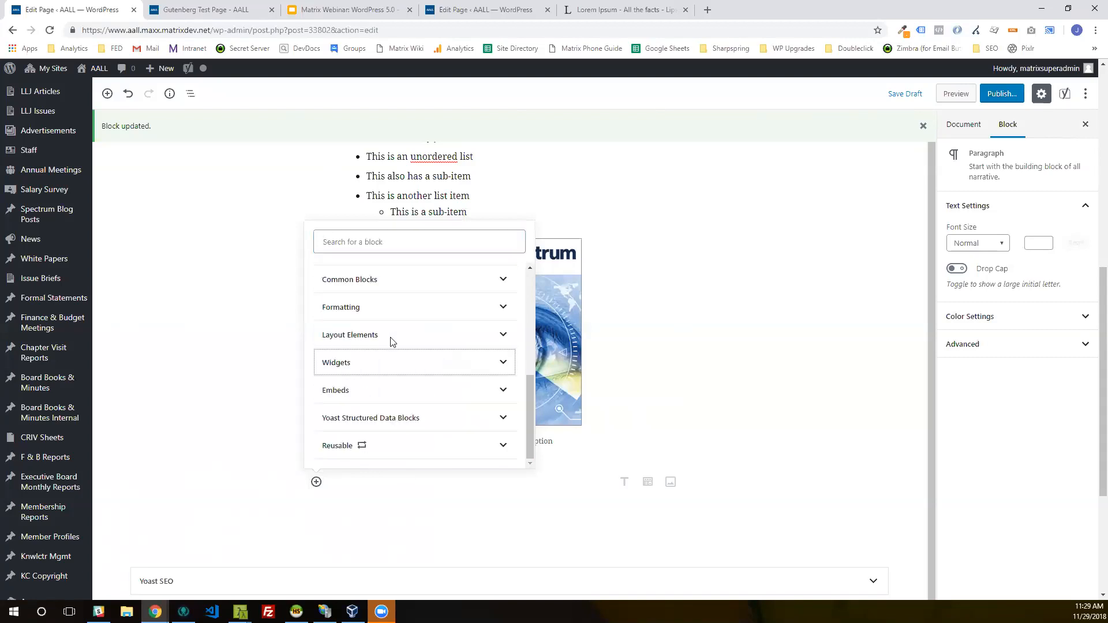
pyautogui.click(392, 311)
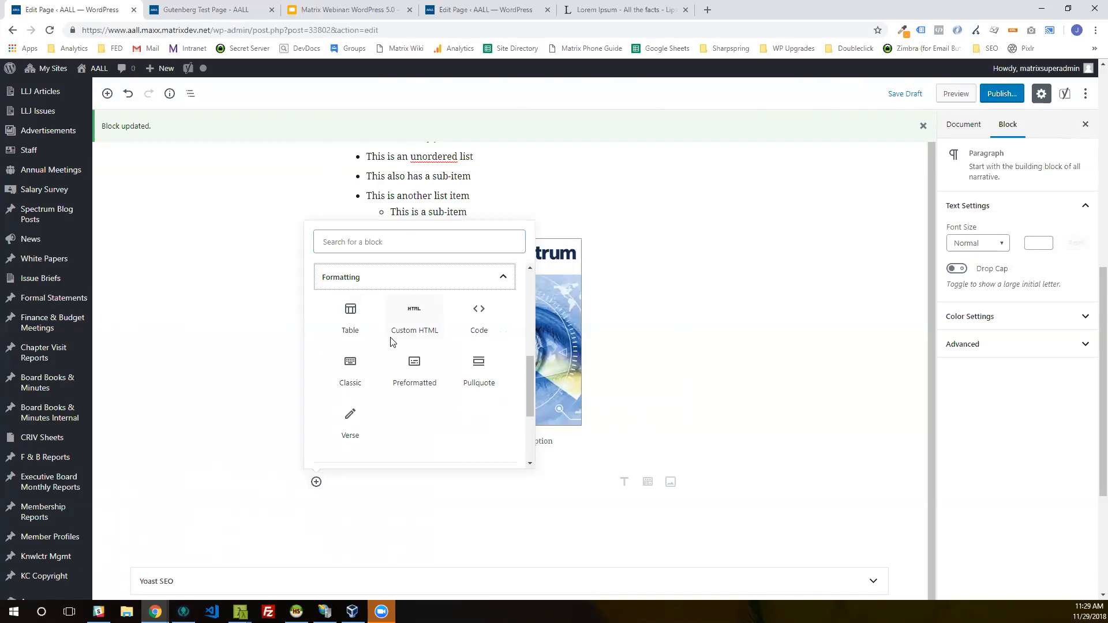
pyautogui.click(413, 321)
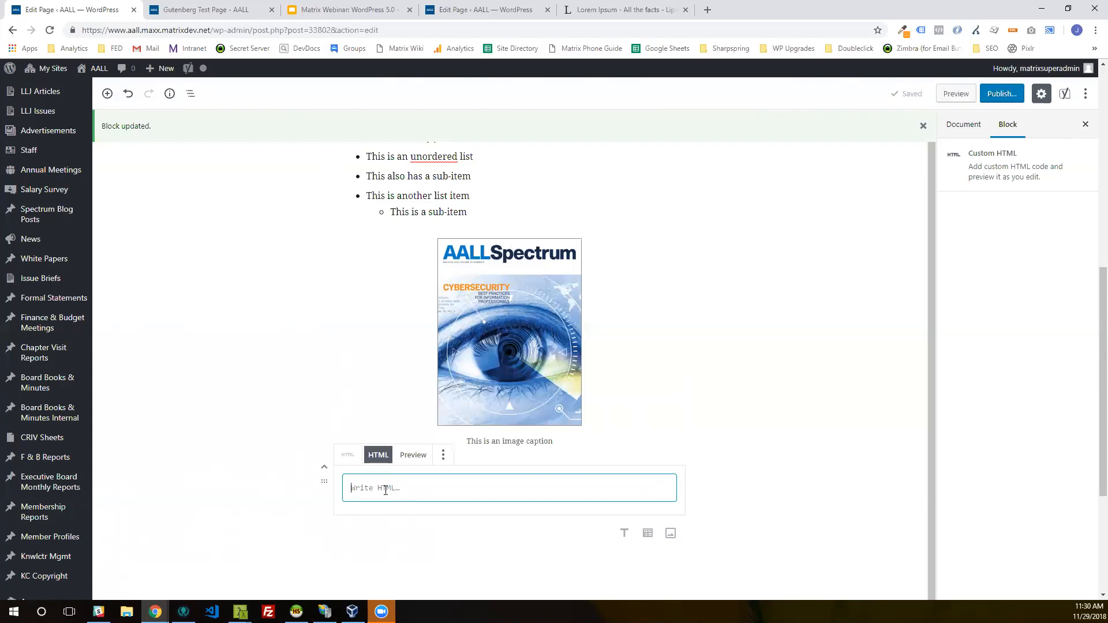
# Step: Switch the "Vivamus pharetra" paragraph above the sub-heading to HTML editing
pyautogui.scroll(2, 532, 484)
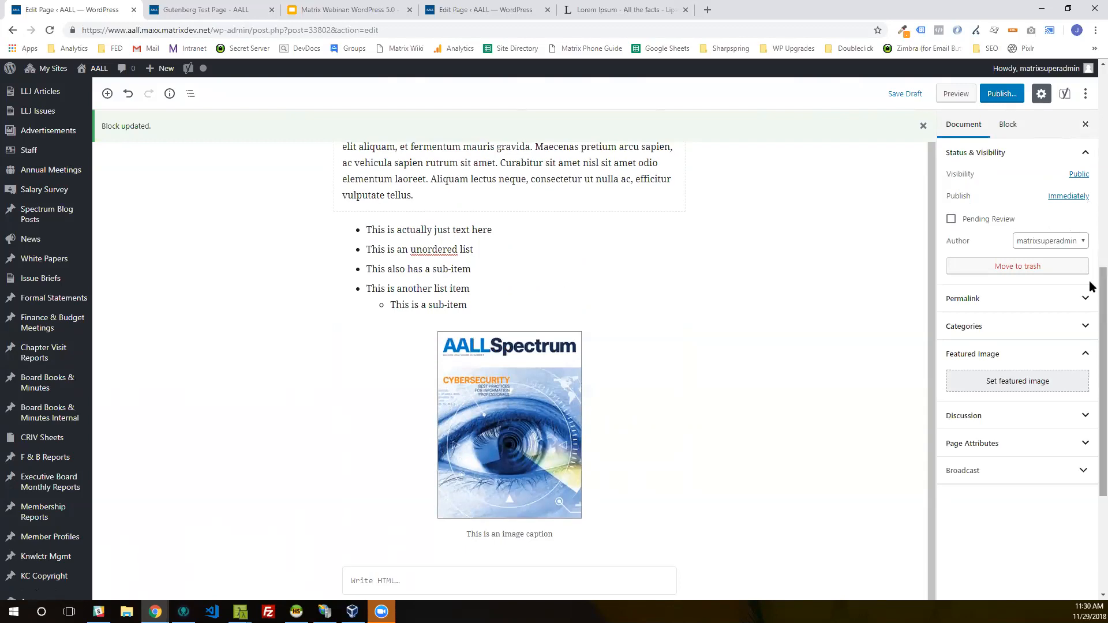
pyautogui.scroll(2, 1091, 191)
pyautogui.scroll(5, 1091, 184)
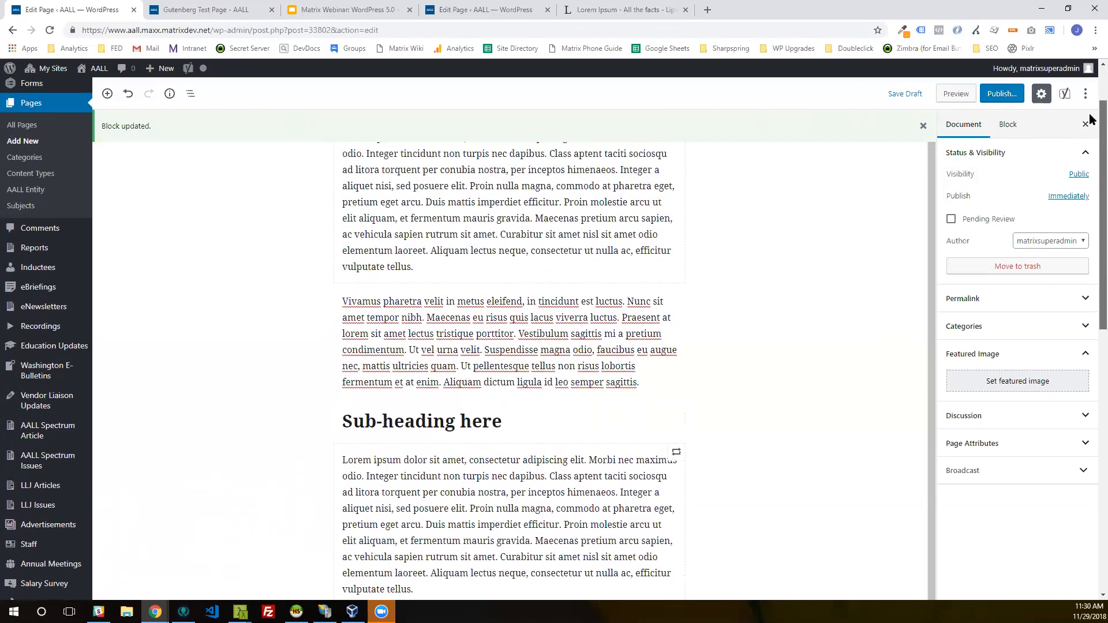
pyautogui.click(510, 348)
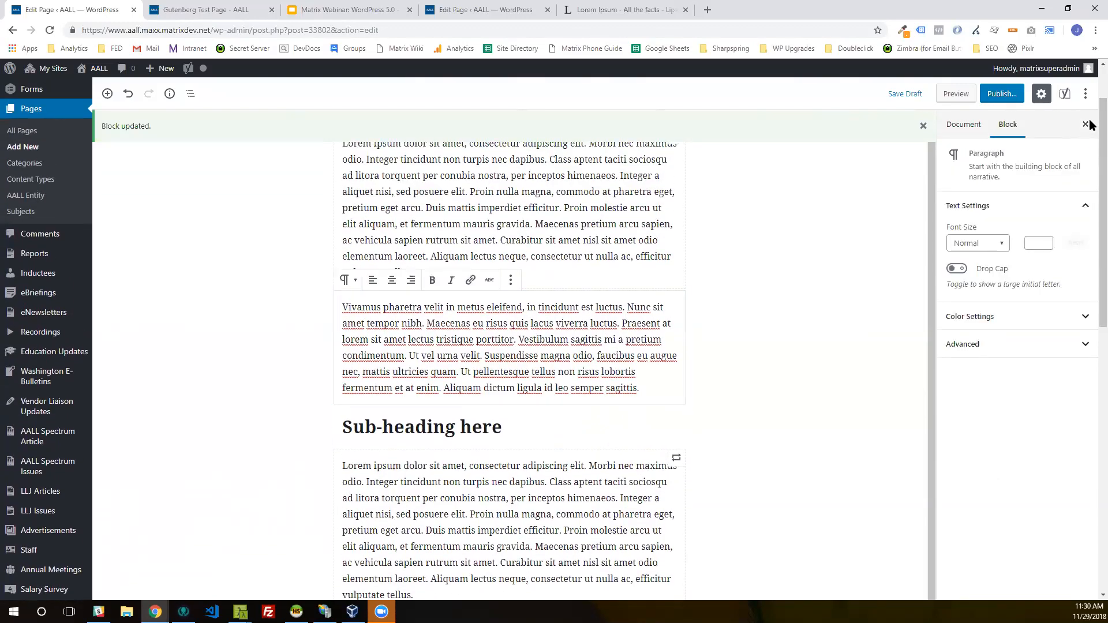
pyautogui.click(511, 280)
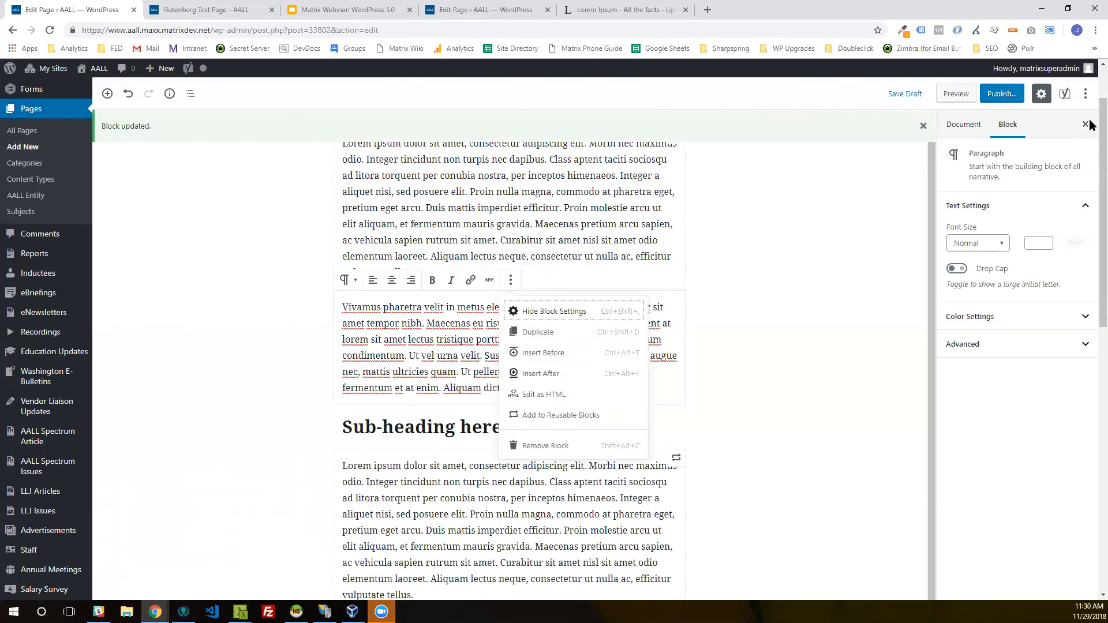
pyautogui.click(544, 394)
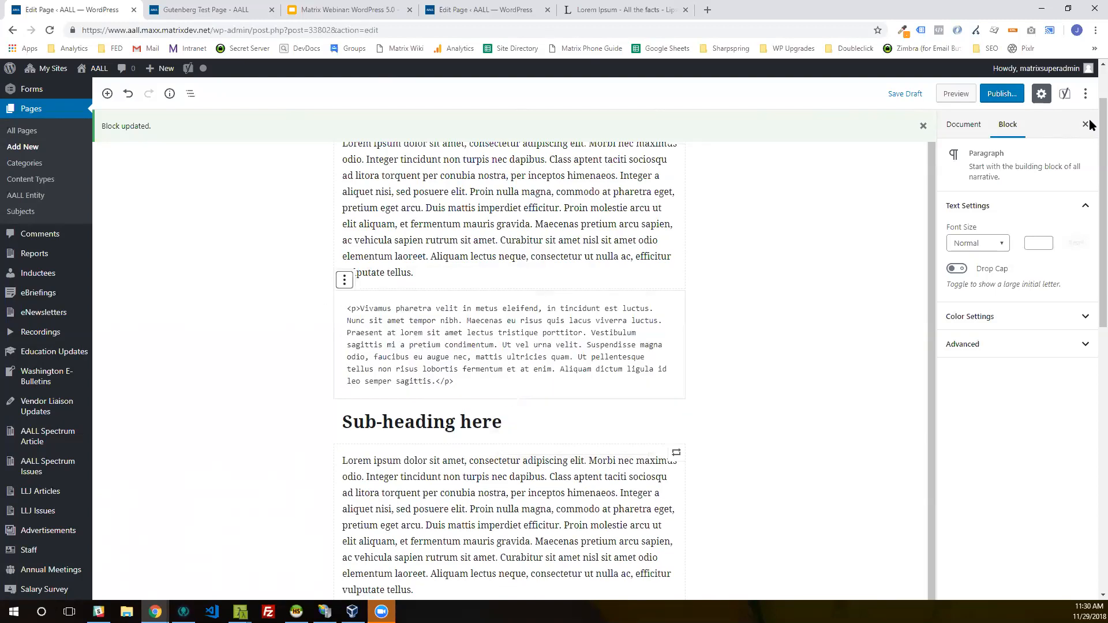
# Step: Wrap the word "pharetra" in <sup> and </sup> tags in the paragraph's HTML and return the block to visual editing
pyautogui.click(397, 309)
pyautogui.write('<sup>pharetra')
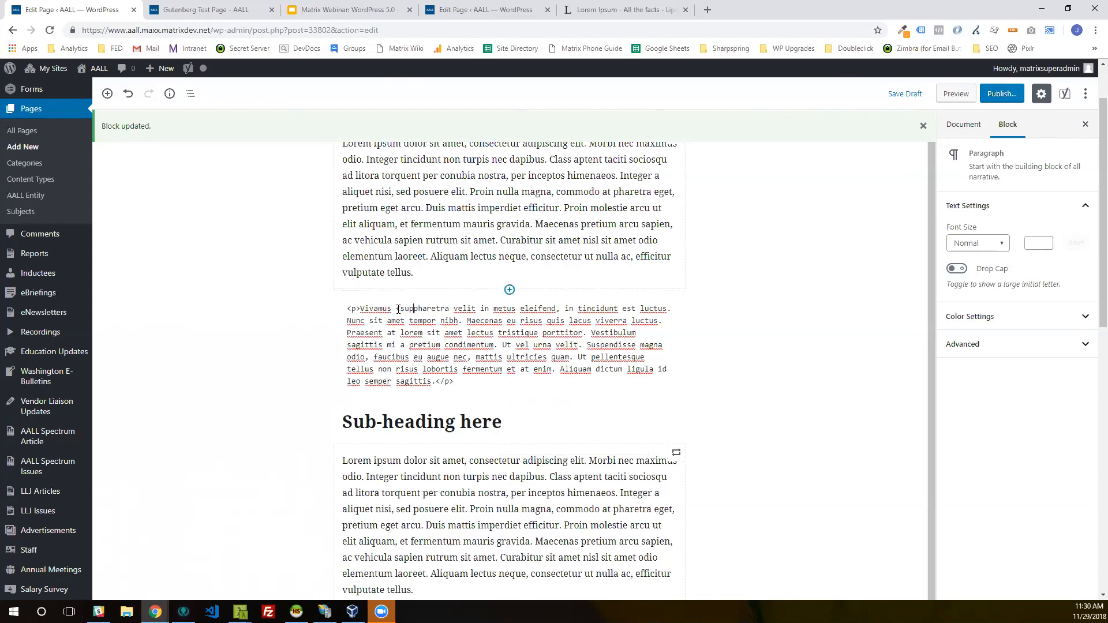
pyautogui.write('</sup>')
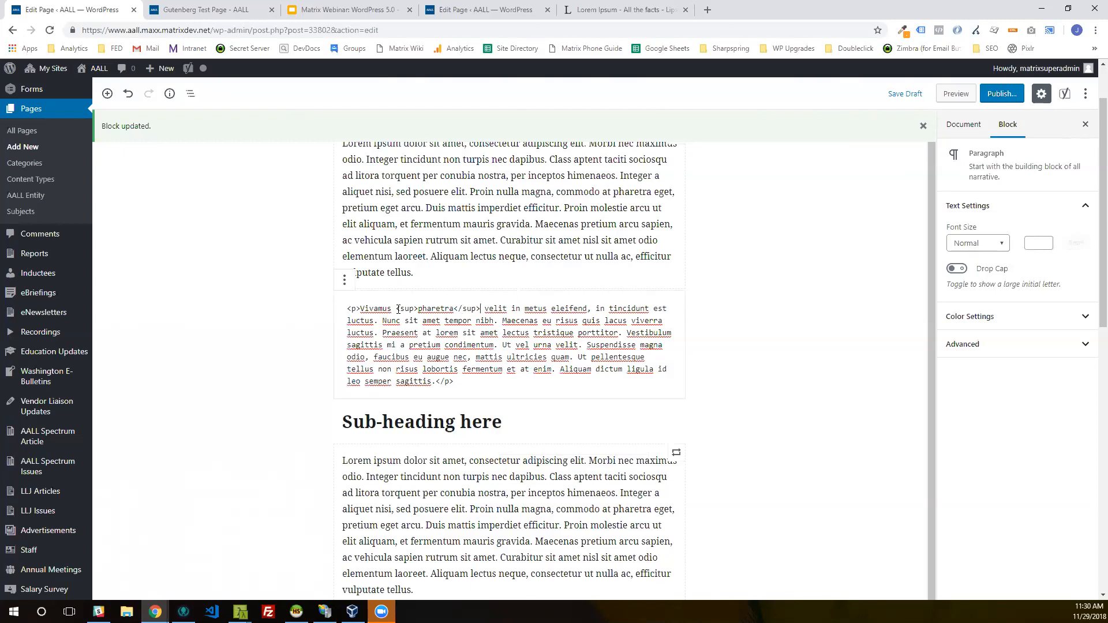
pyautogui.press('Escape')
pyautogui.click(398, 309)
pyautogui.click(345, 280)
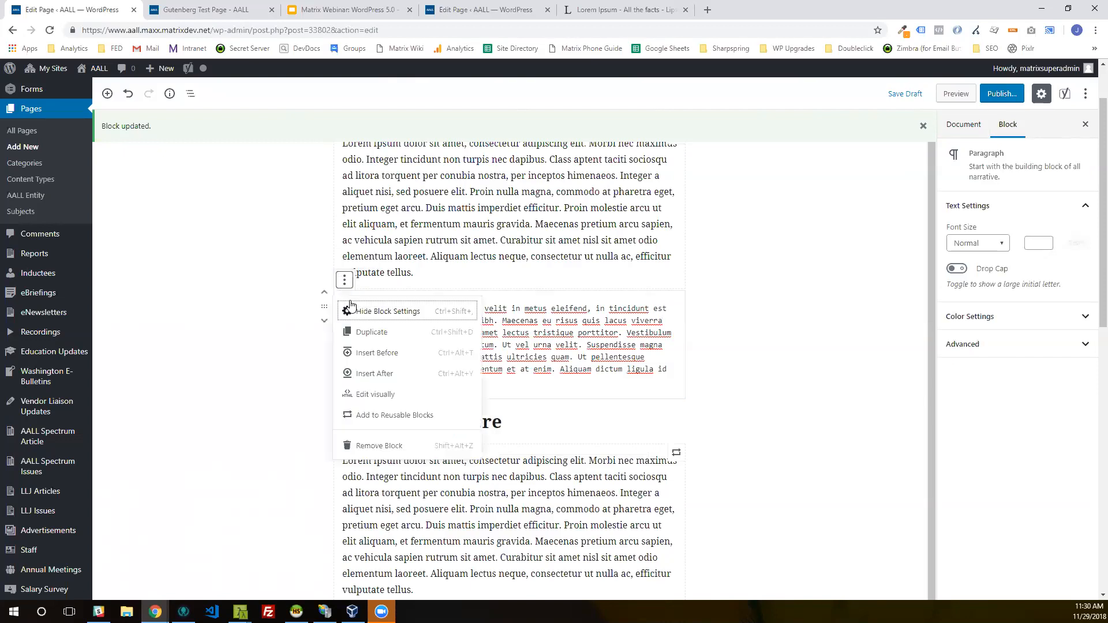
pyautogui.click(390, 396)
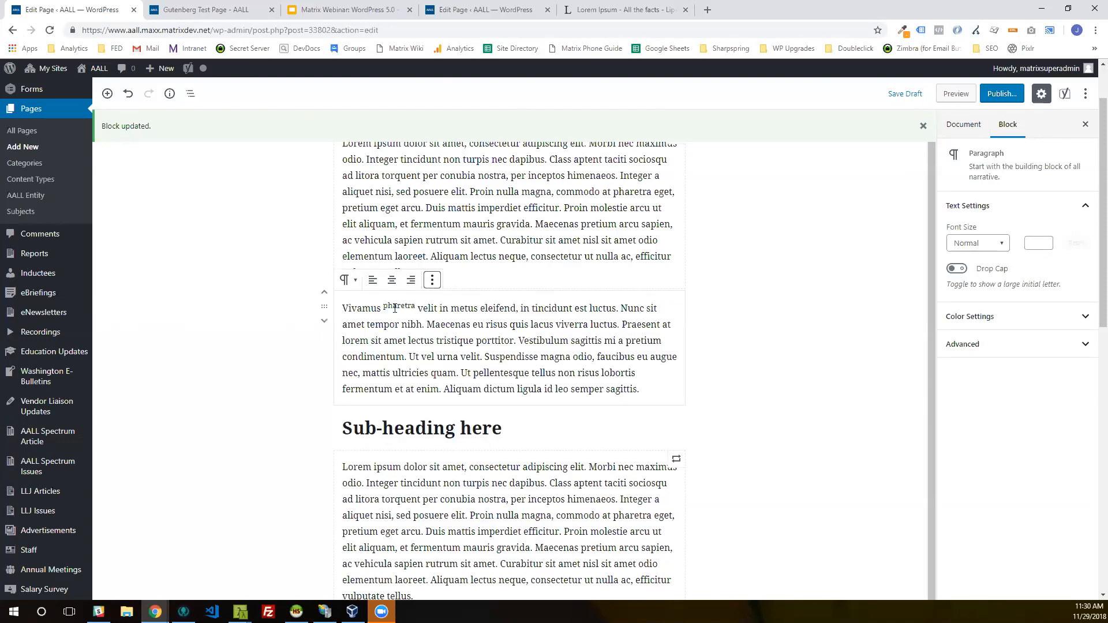
# Step: Remove the empty Custom HTML block below the cover image
pyautogui.scroll(-3, 388, 320)
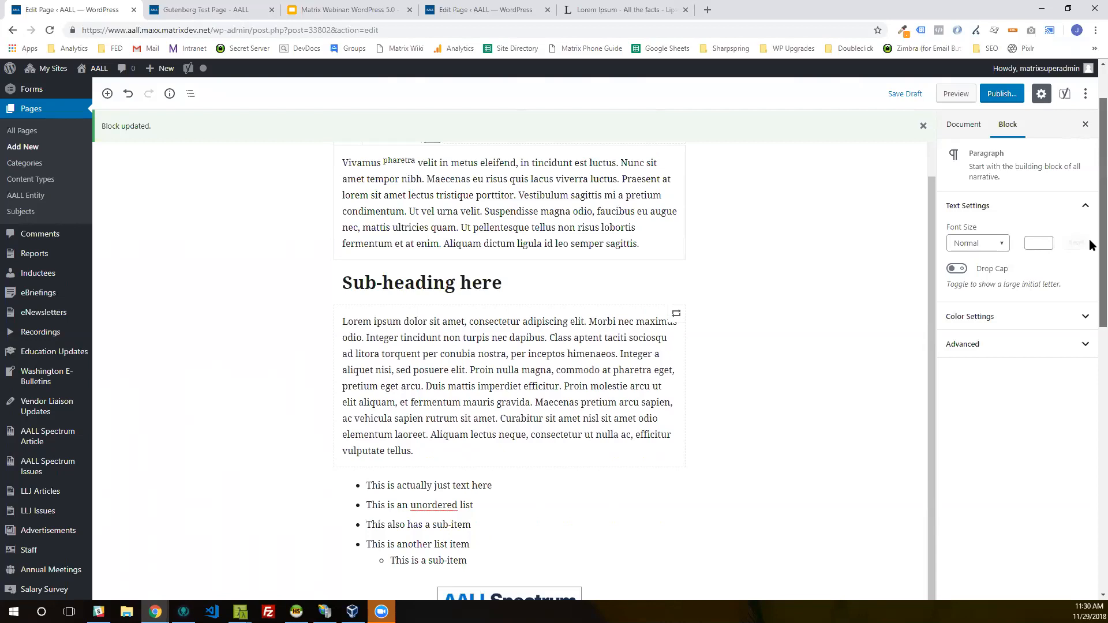
pyautogui.scroll(-6, 1090, 246)
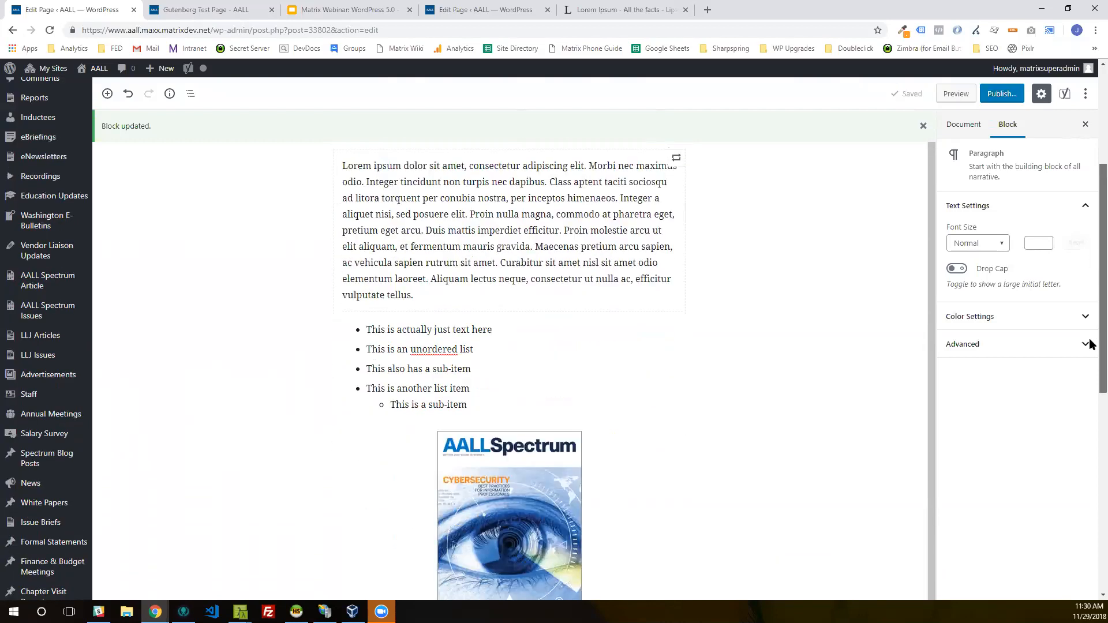
pyautogui.scroll(-3, 1090, 404)
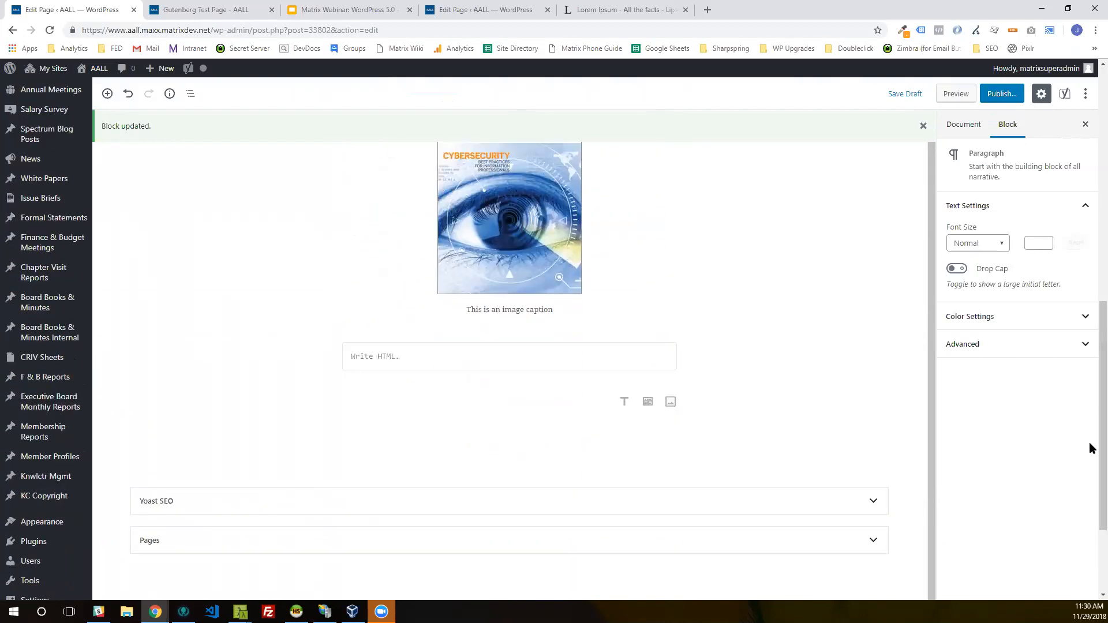
pyautogui.click(317, 359)
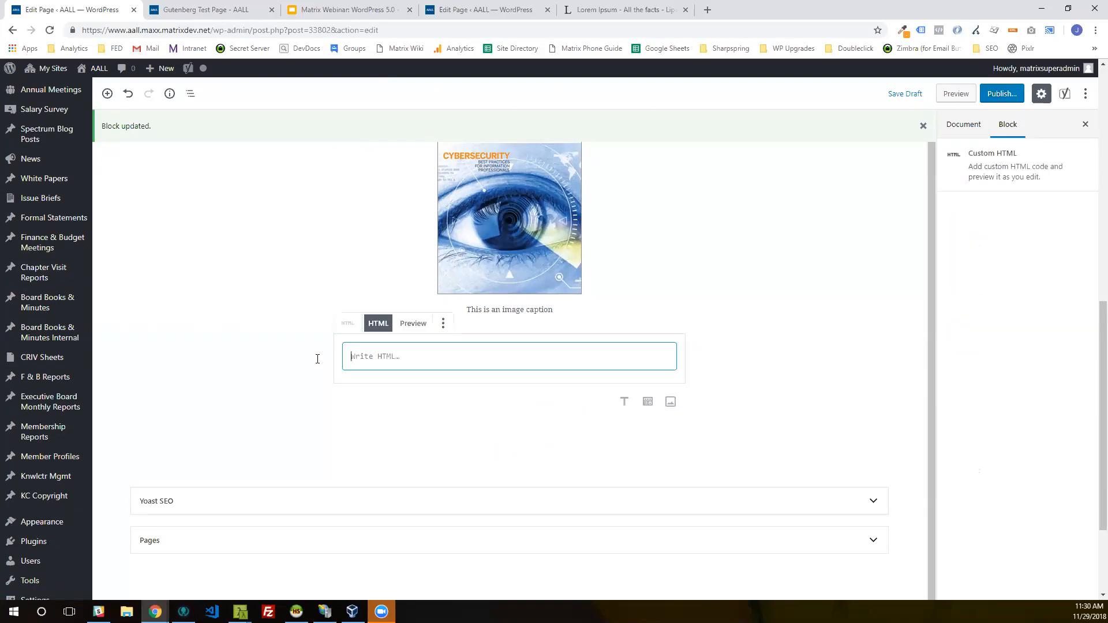
pyautogui.click(443, 324)
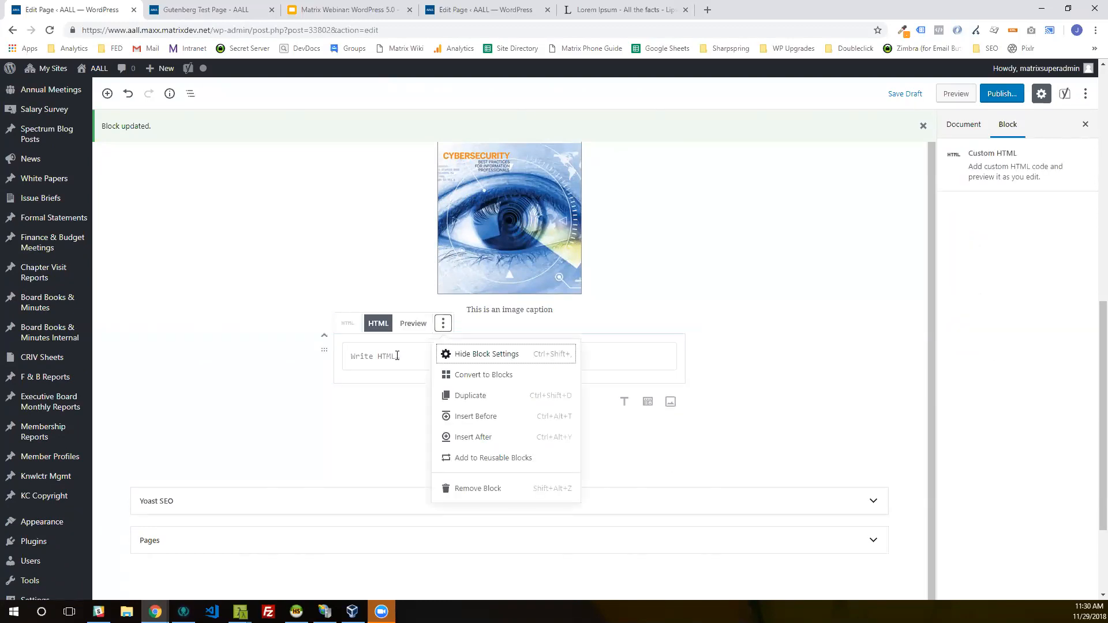
pyautogui.click(459, 490)
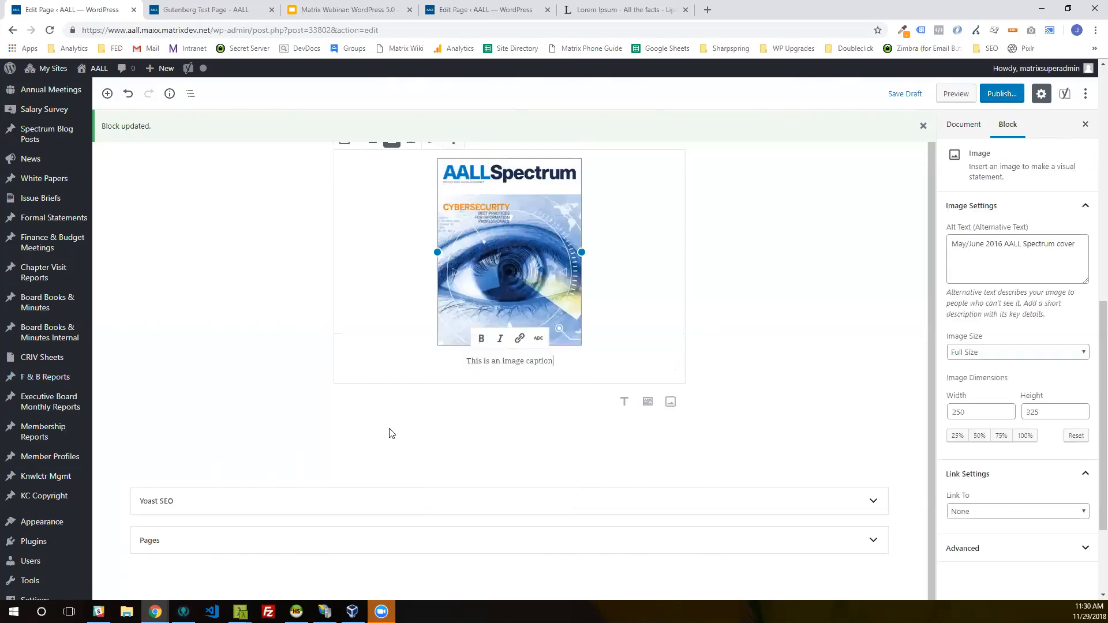
# Step: Insert a Heading block below the cover image and set its level to H3
pyautogui.click(392, 432)
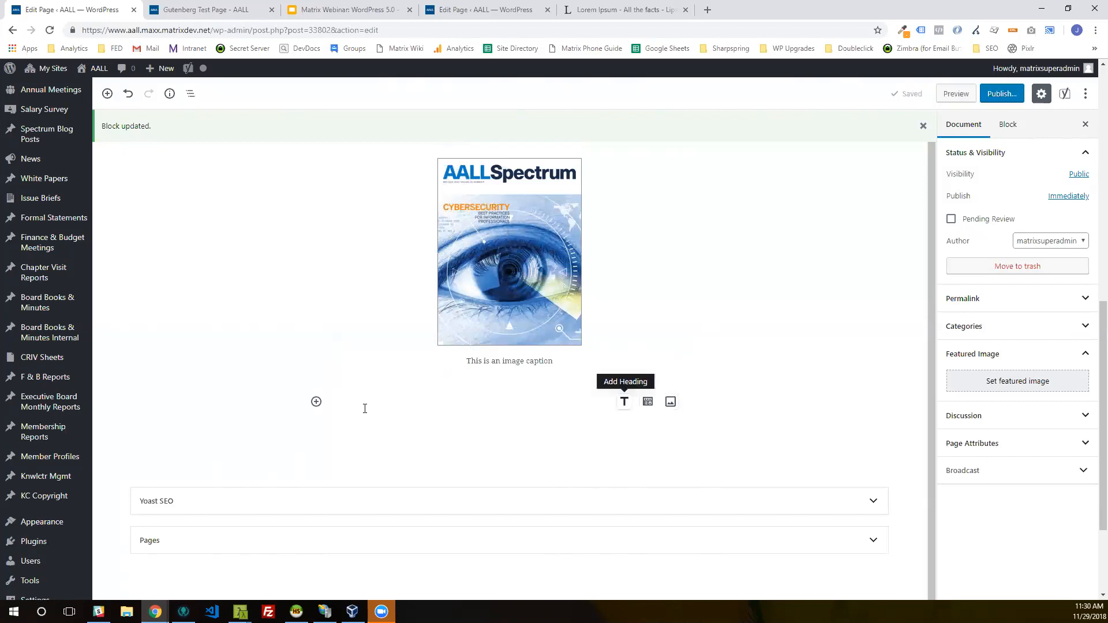
pyautogui.press('Return')
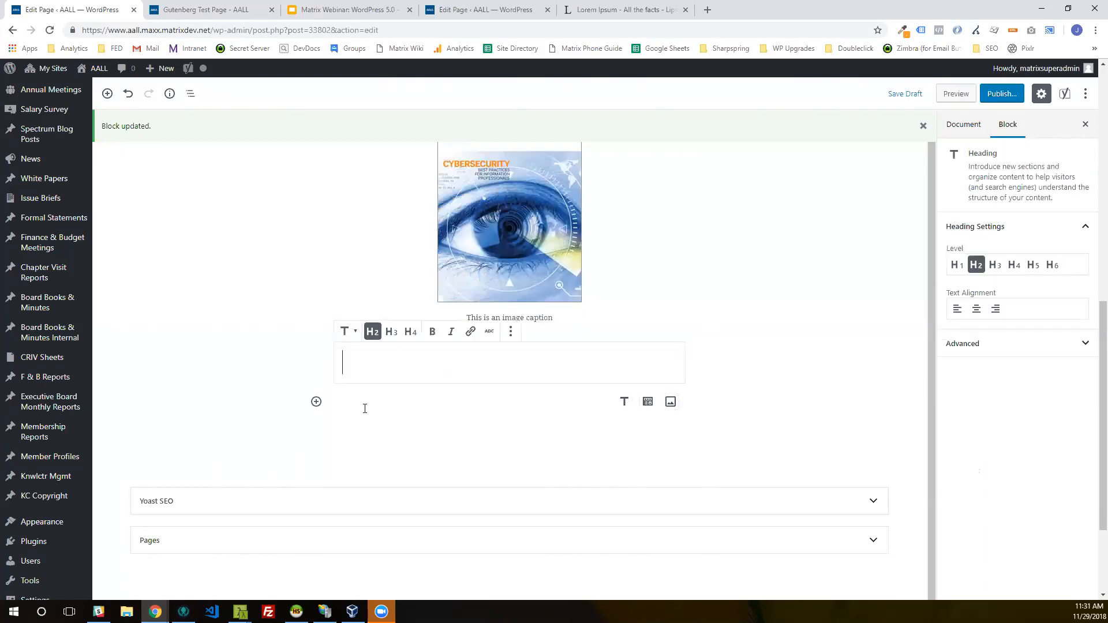
pyautogui.click(392, 333)
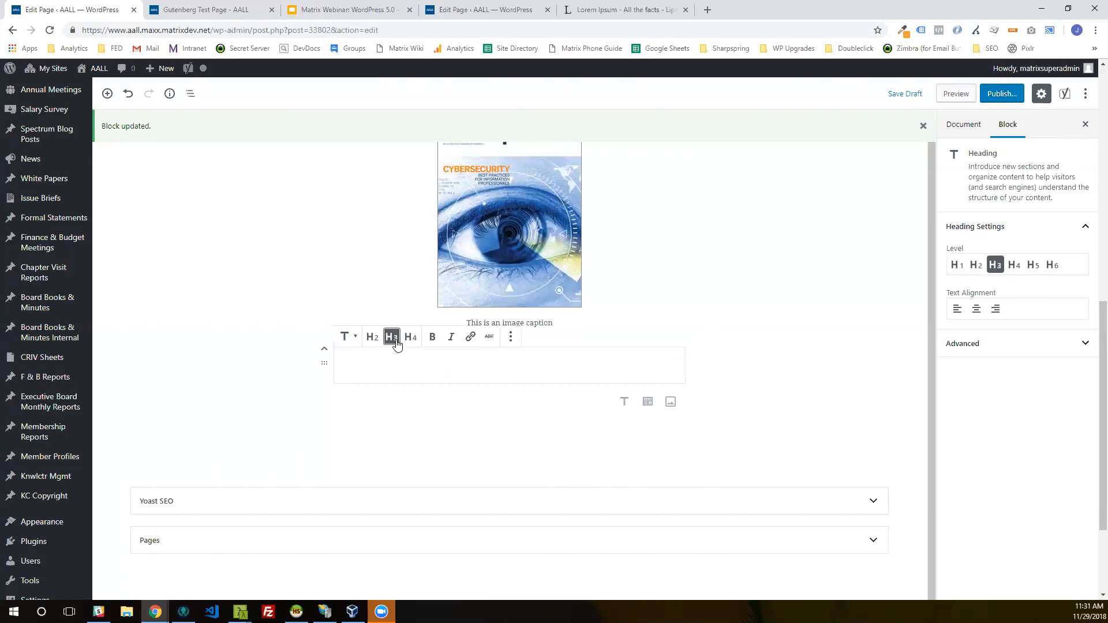
# Step: Enter "This is a sub section" as the text of the H3 heading below the cover image
pyautogui.write('This is a ')
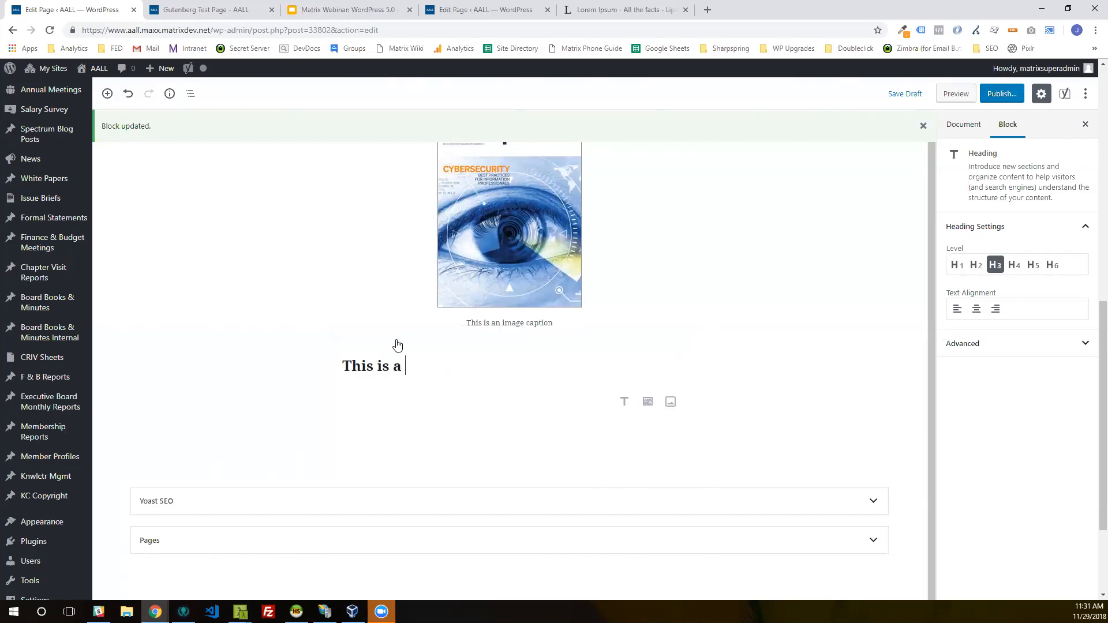
pyautogui.write('sub section')
pyautogui.click(397, 346)
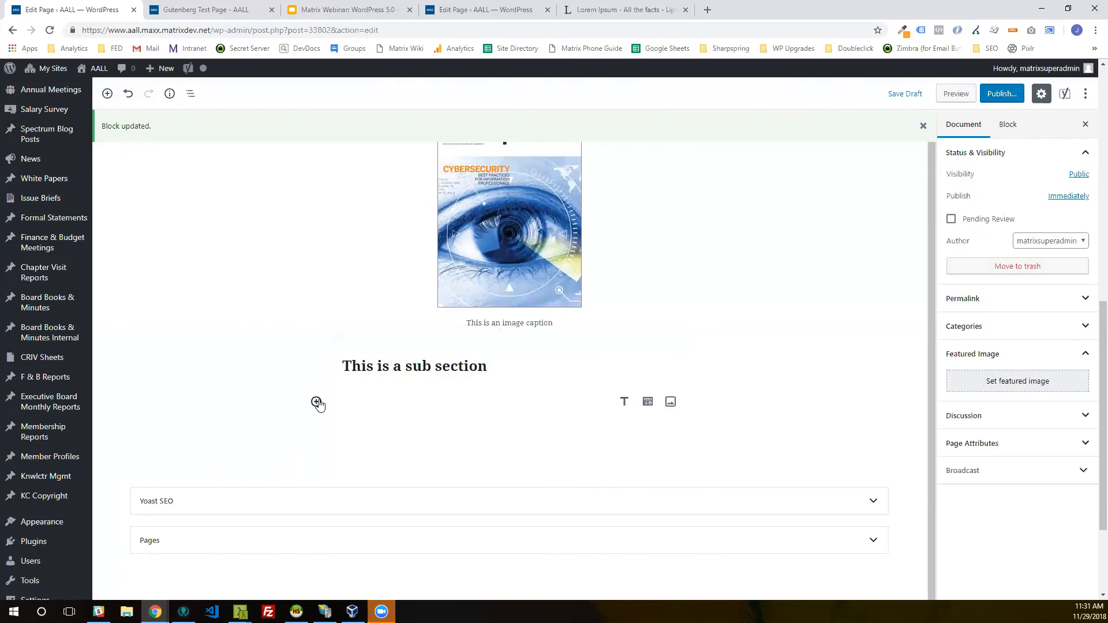
# Step: Examine the blocks offered in the Common Blocks and Formatting categories of the block library
pyautogui.click(317, 402)
pyautogui.scroll(-3, 384, 348)
pyautogui.click(406, 200)
pyautogui.scroll(-2, 405, 300)
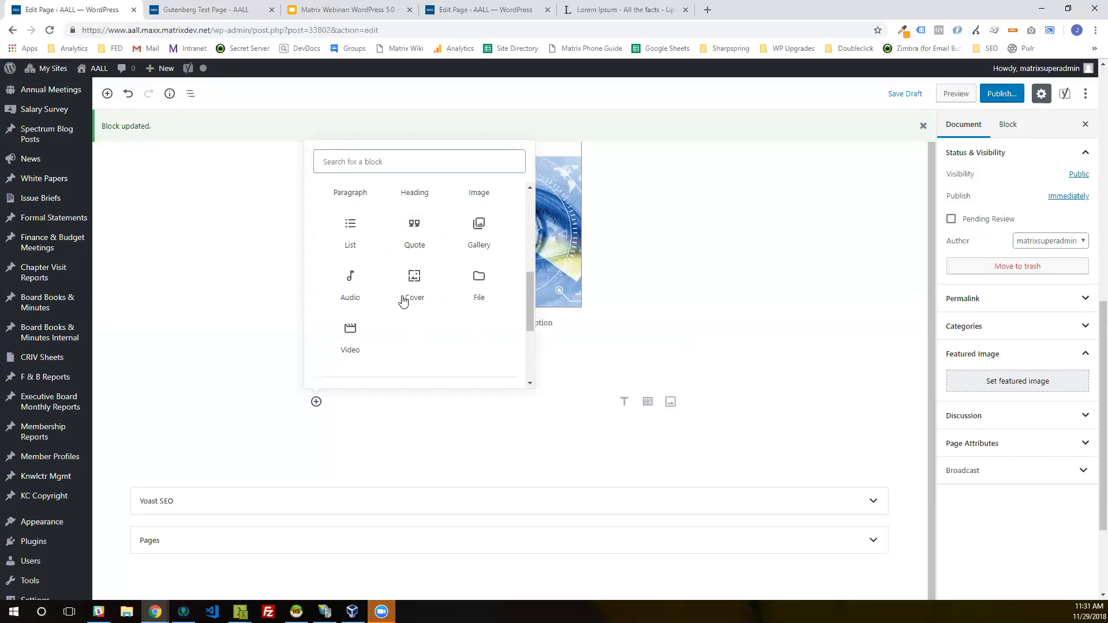
pyautogui.scroll(1, 403, 302)
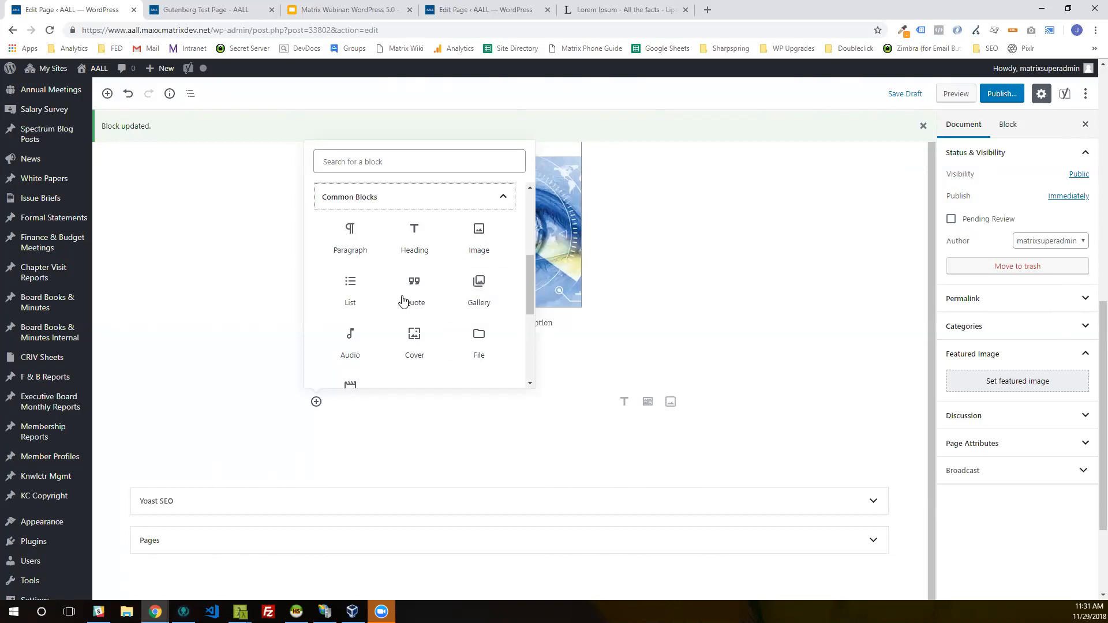
pyautogui.press('Return')
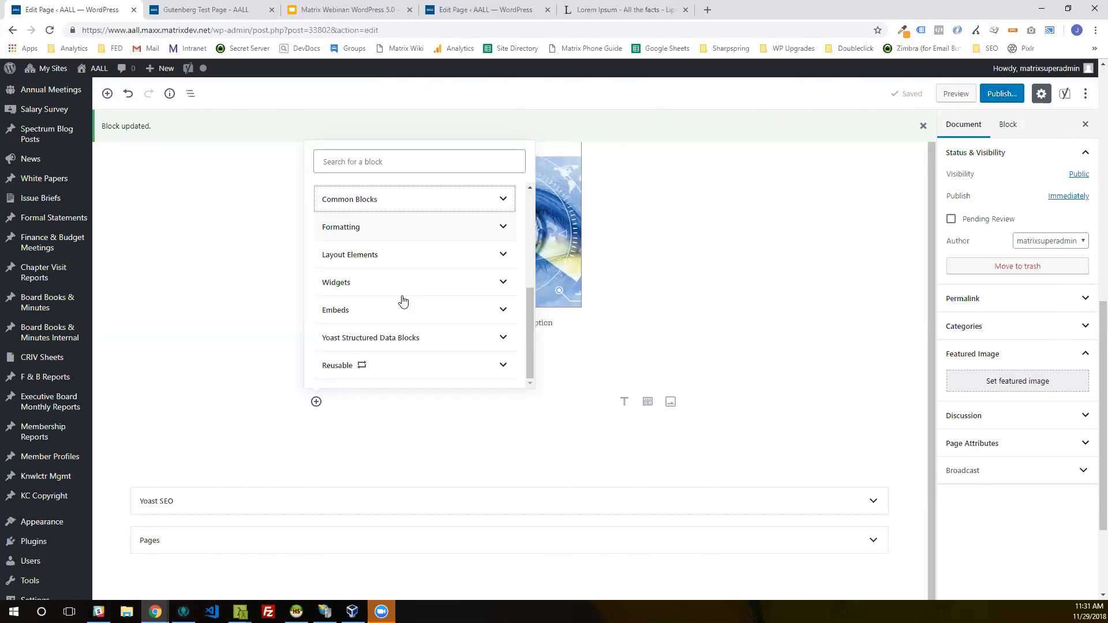
pyautogui.press('Tab')
pyautogui.press('Return')
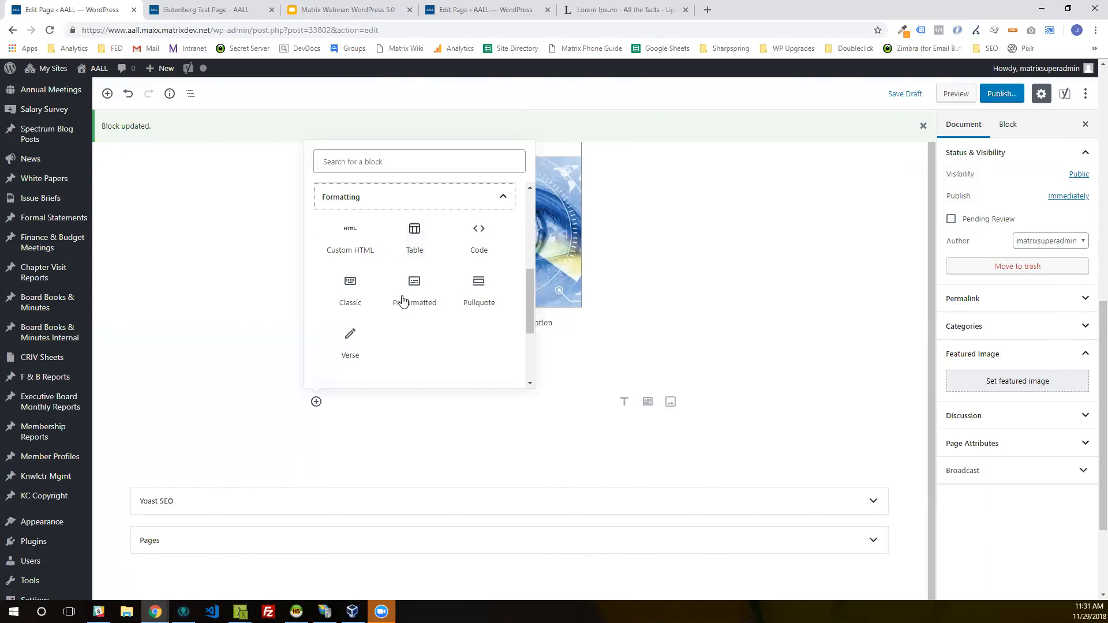
pyautogui.press('Return')
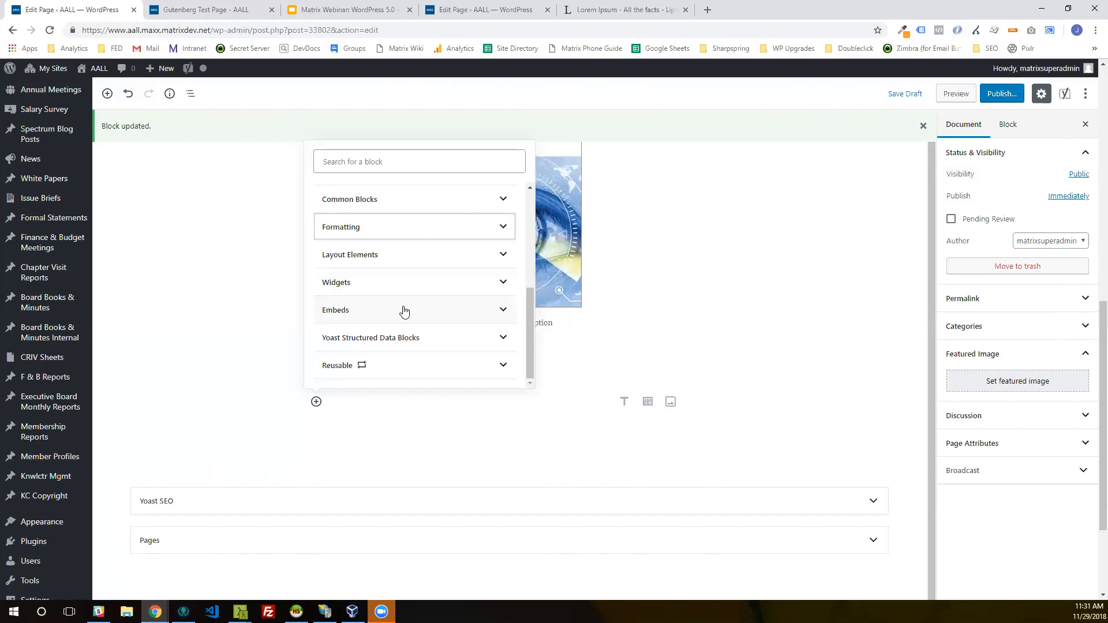
pyautogui.click(404, 311)
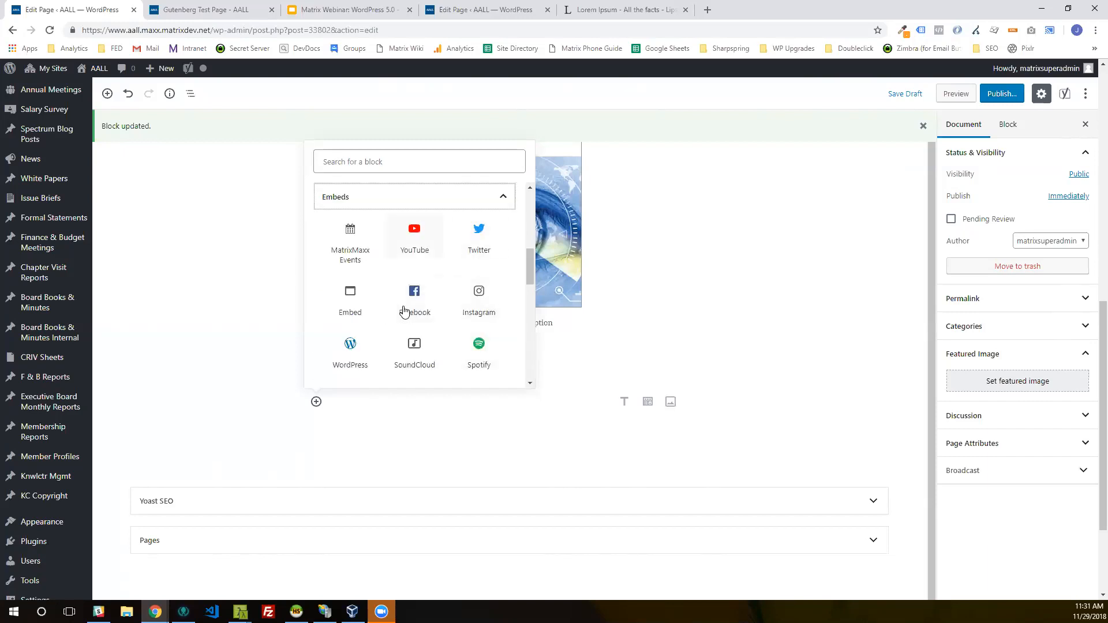
pyautogui.click(407, 245)
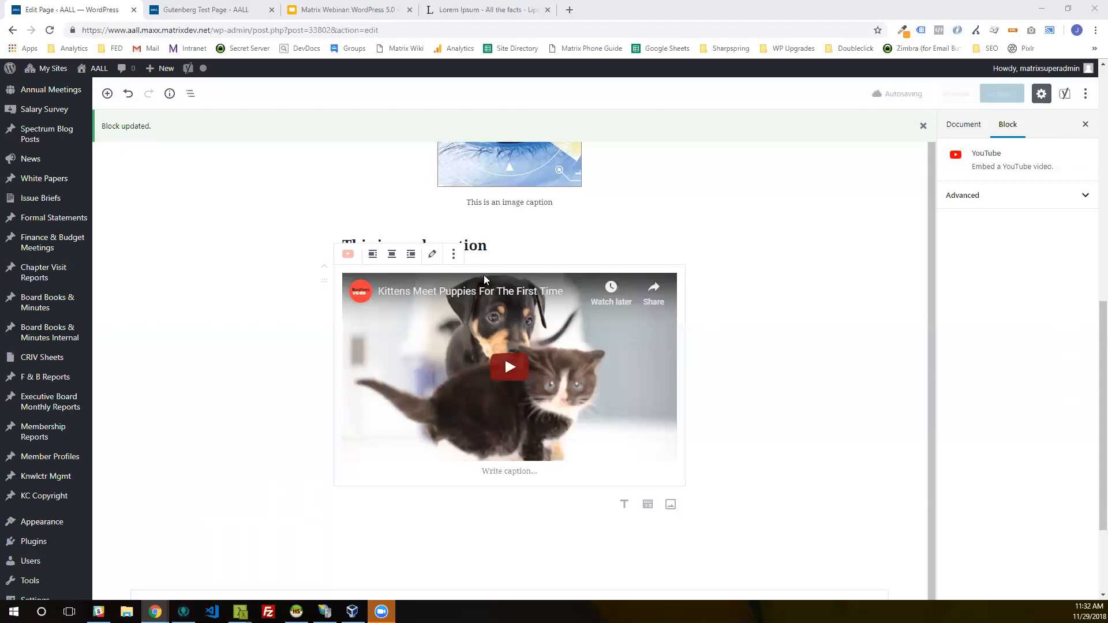
pyautogui.click(454, 255)
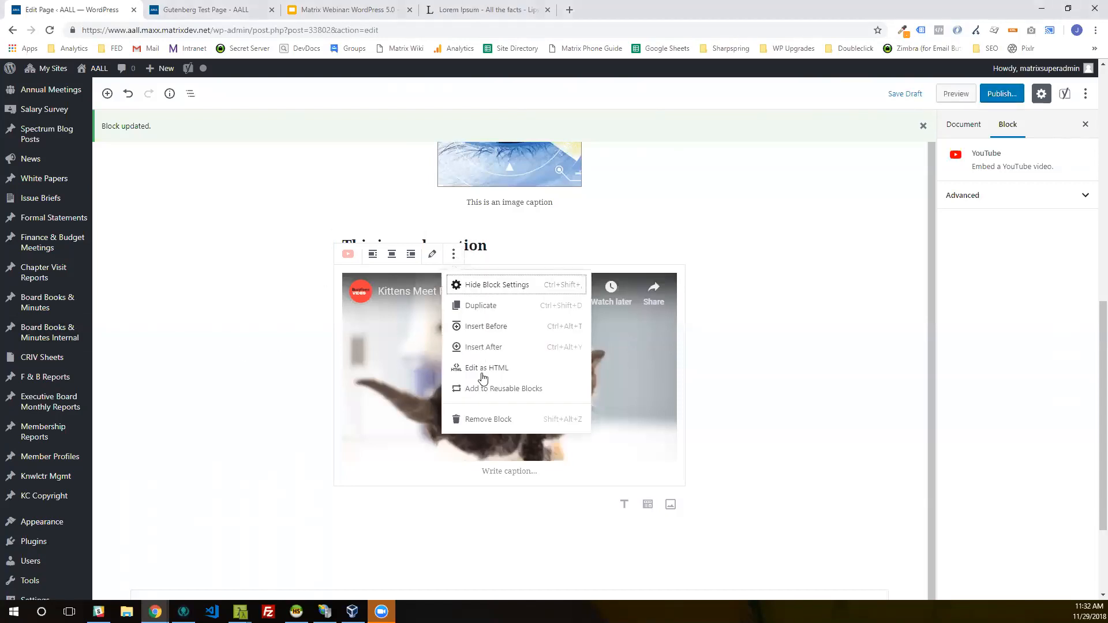
pyautogui.click(488, 418)
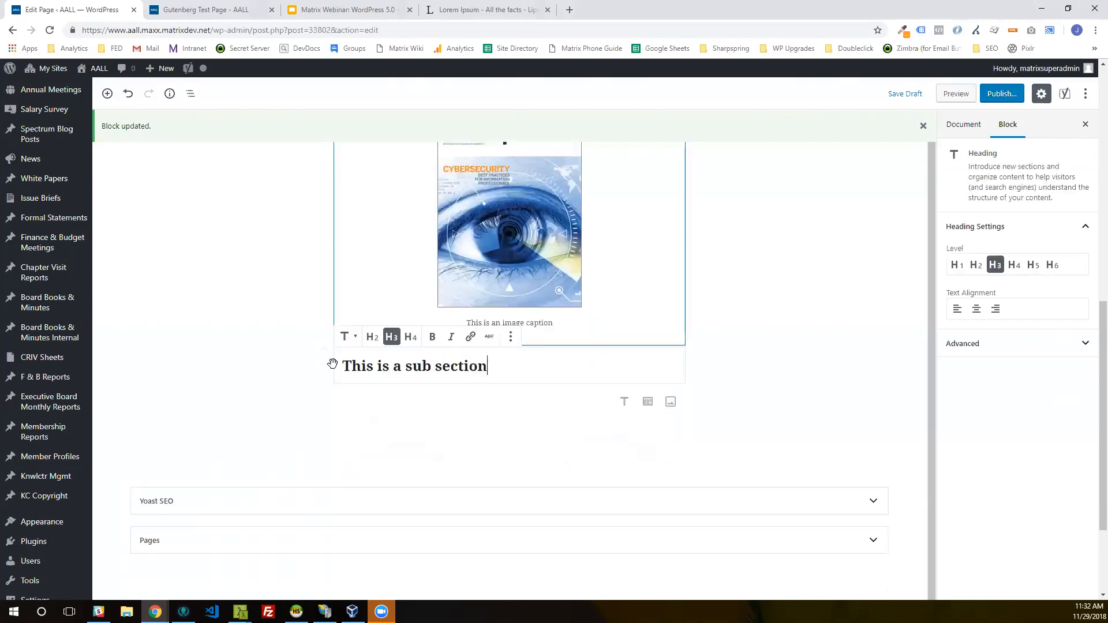
pyautogui.click(366, 403)
pyautogui.click(317, 402)
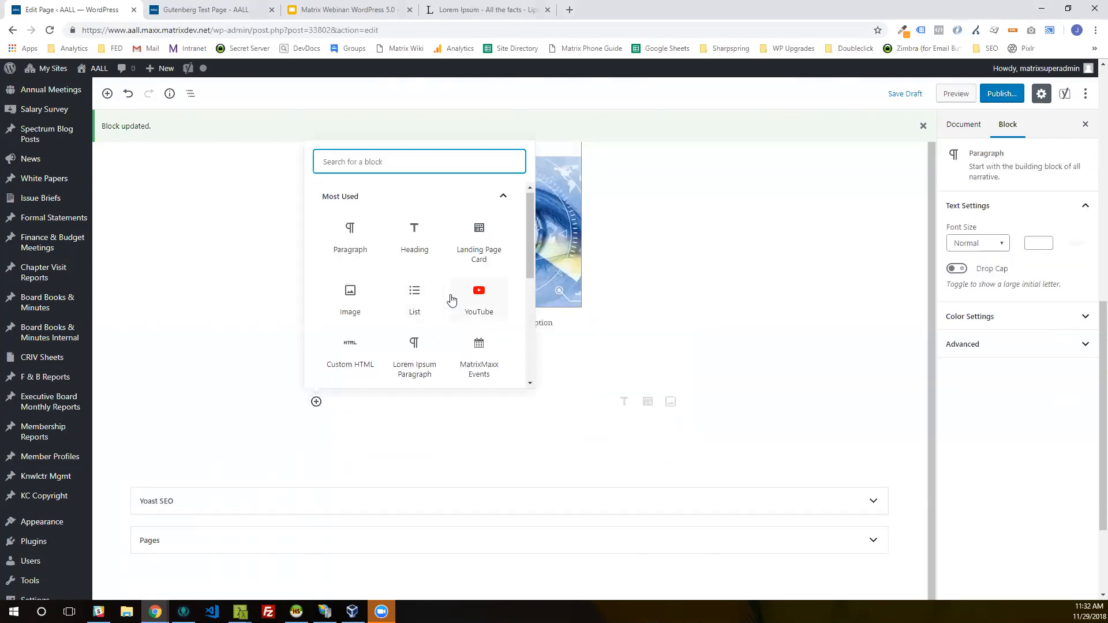
pyautogui.scroll(-1, 454, 291)
pyautogui.scroll(1, 445, 268)
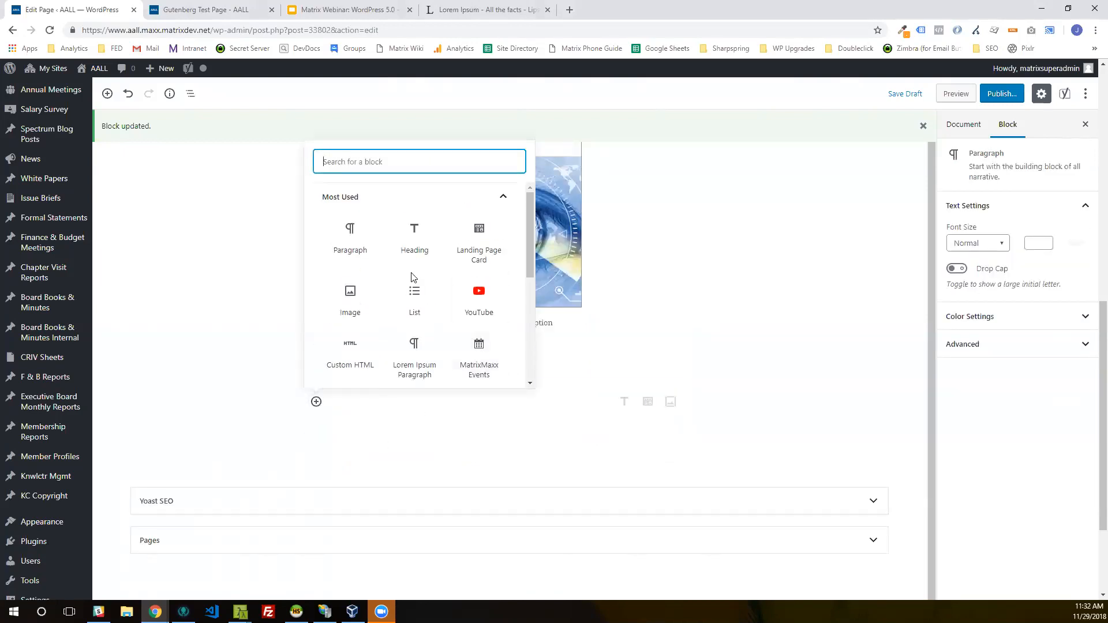
pyautogui.click(489, 304)
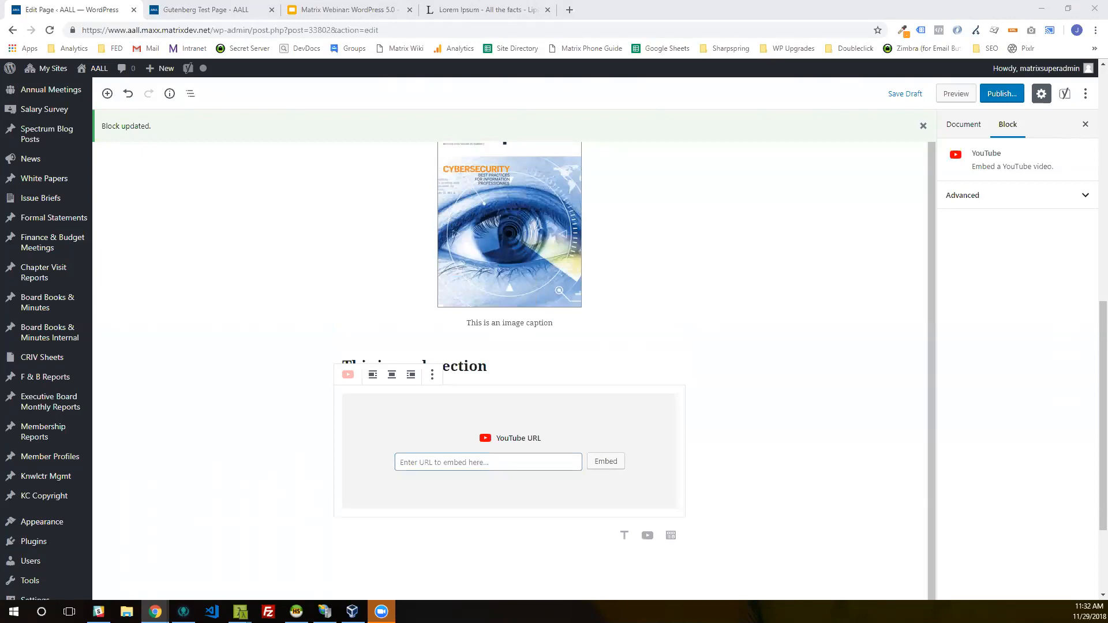
pyautogui.click(503, 464)
pyautogui.rightClick(504, 462)
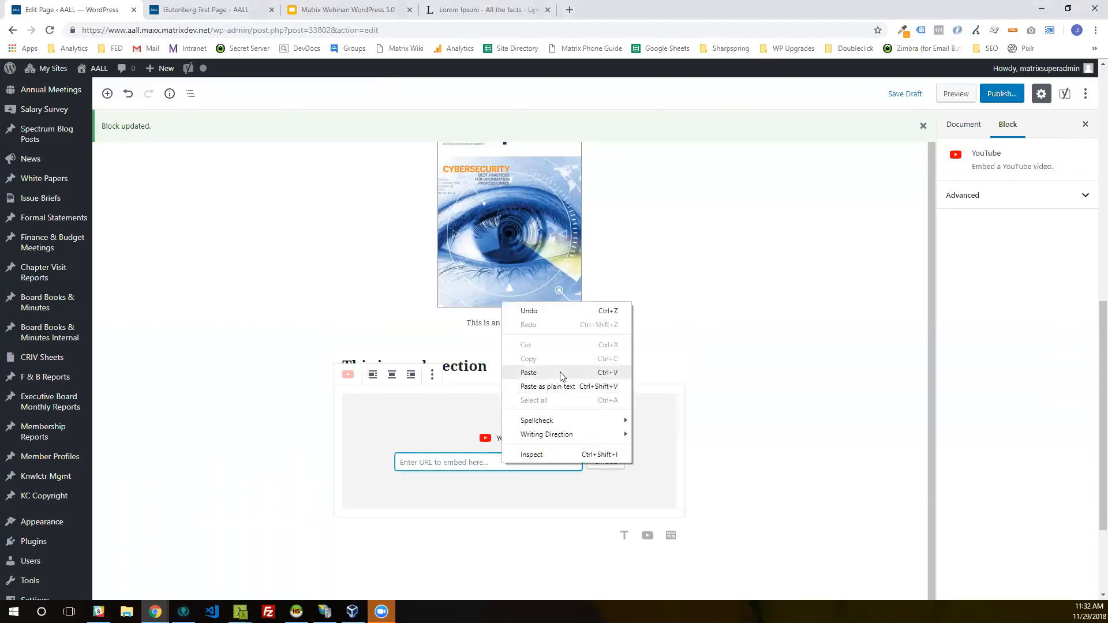
pyautogui.click(560, 372)
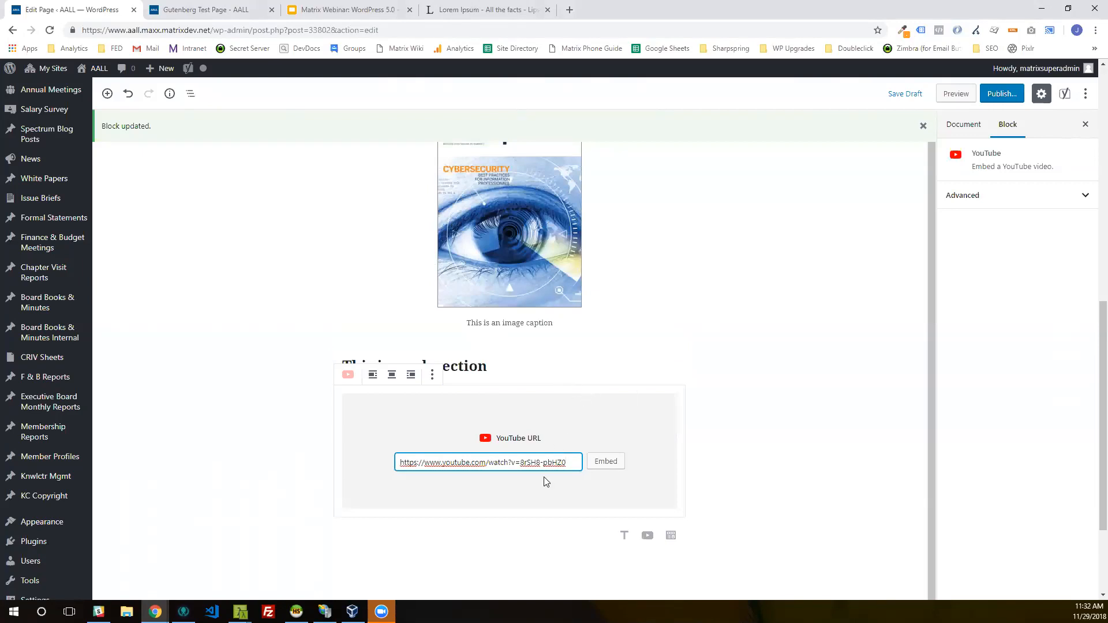
pyautogui.click(612, 468)
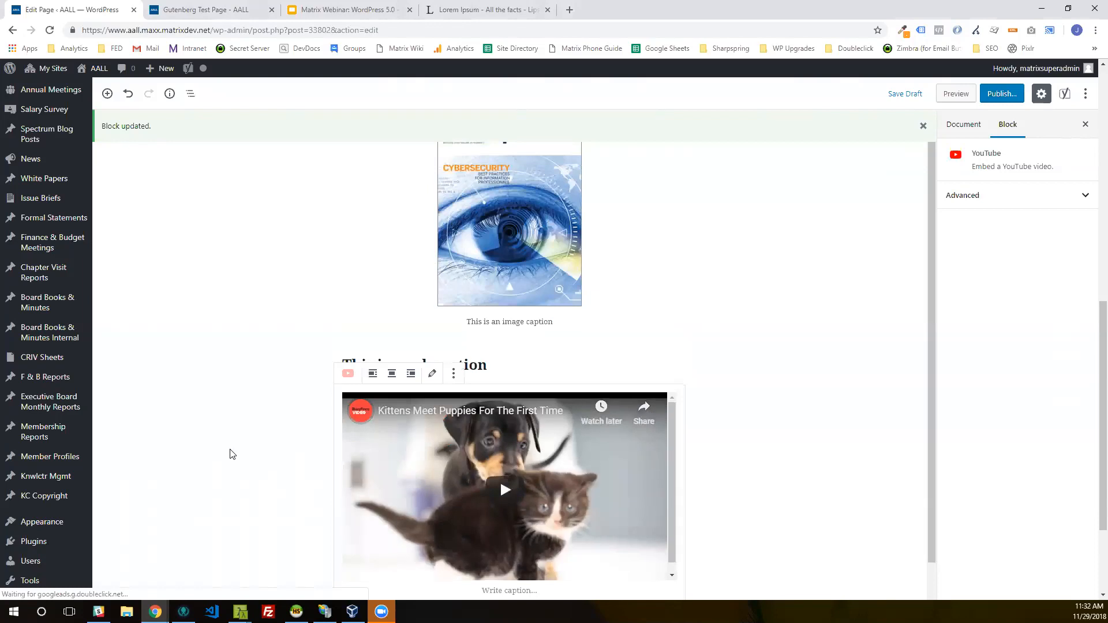
# Step: View the HTML code of the YouTube embed and return the block to visual editing
pyautogui.scroll(-2, 235, 453)
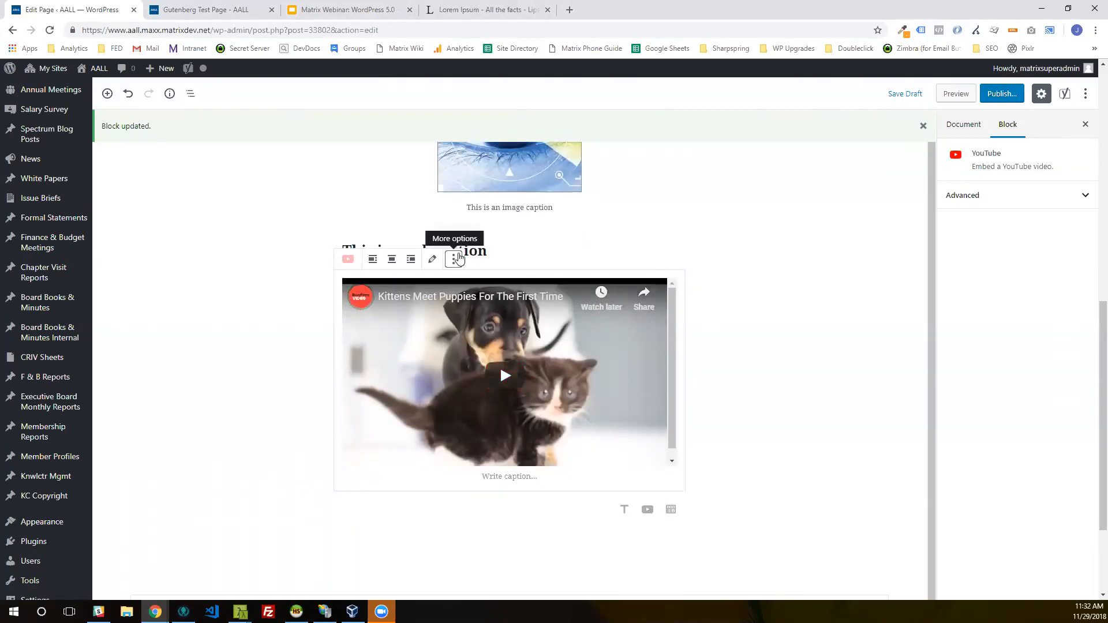
pyautogui.click(455, 260)
pyautogui.click(455, 260)
pyautogui.click(454, 260)
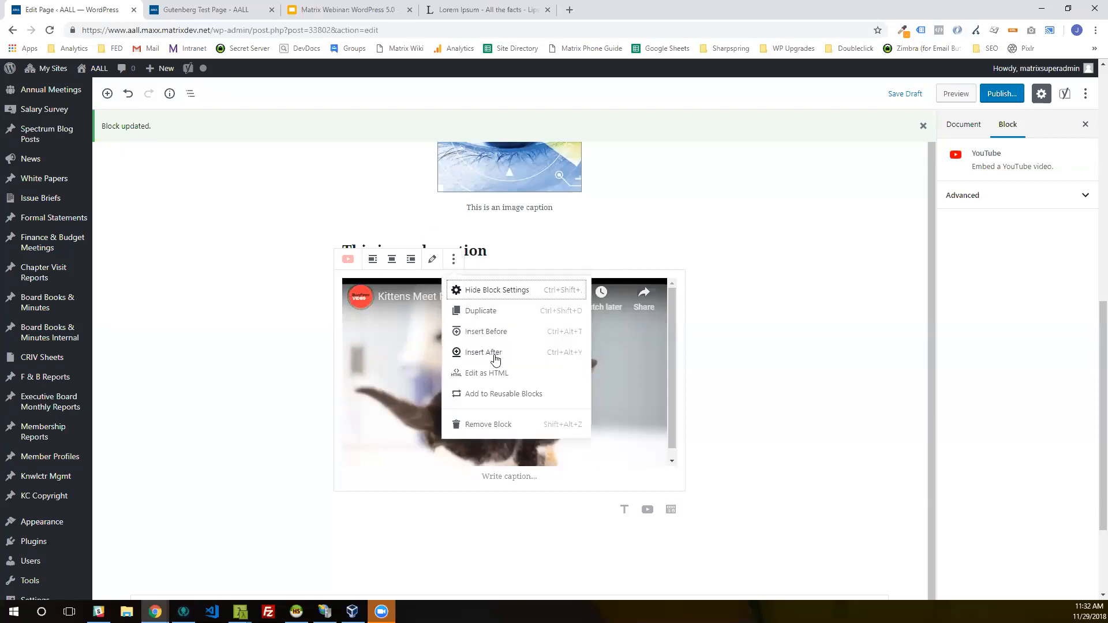
pyautogui.click(487, 373)
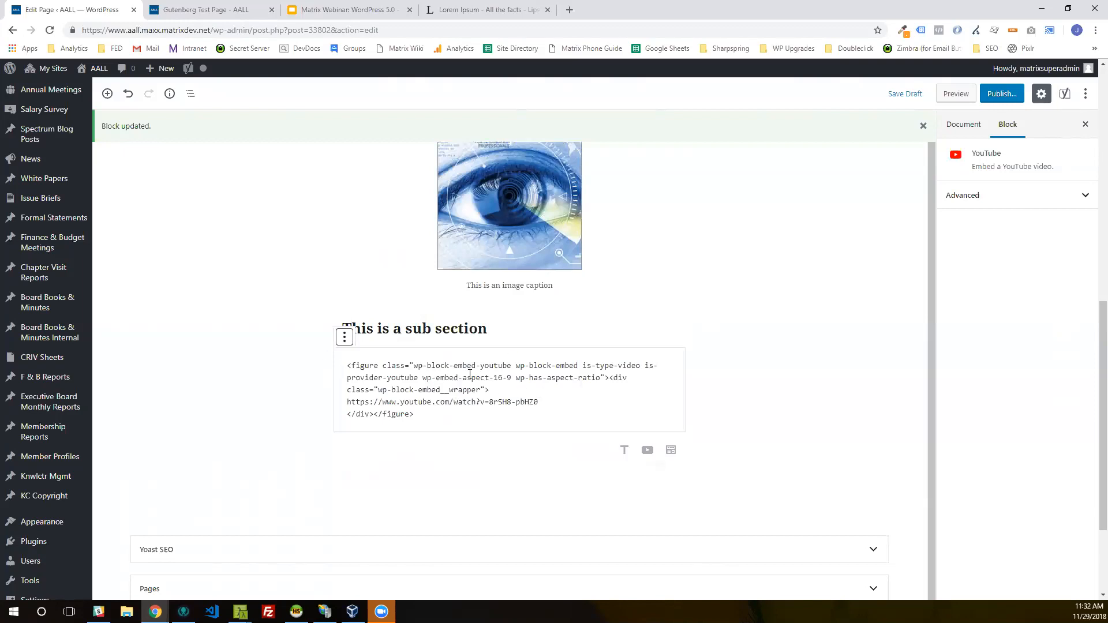
pyautogui.click(345, 337)
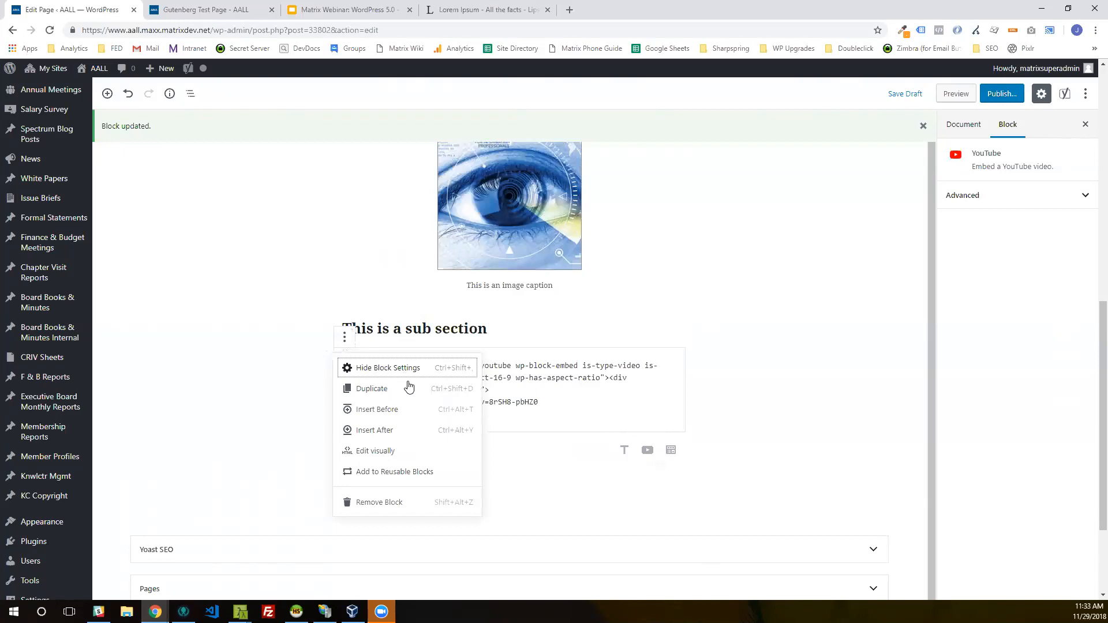
pyautogui.click(411, 451)
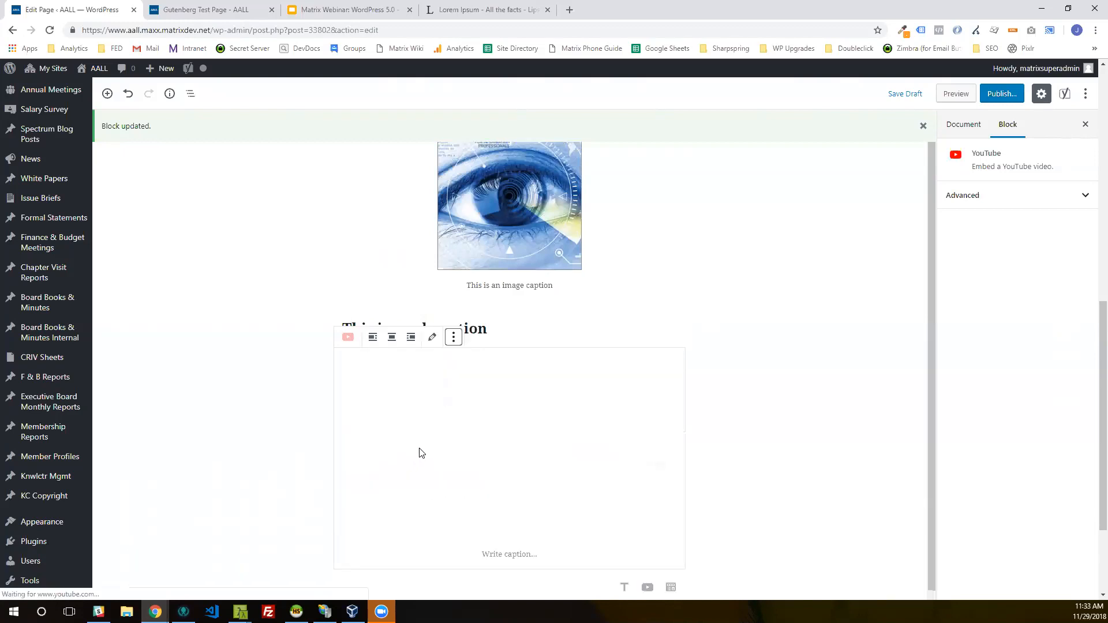
pyautogui.scroll(-1, 778, 453)
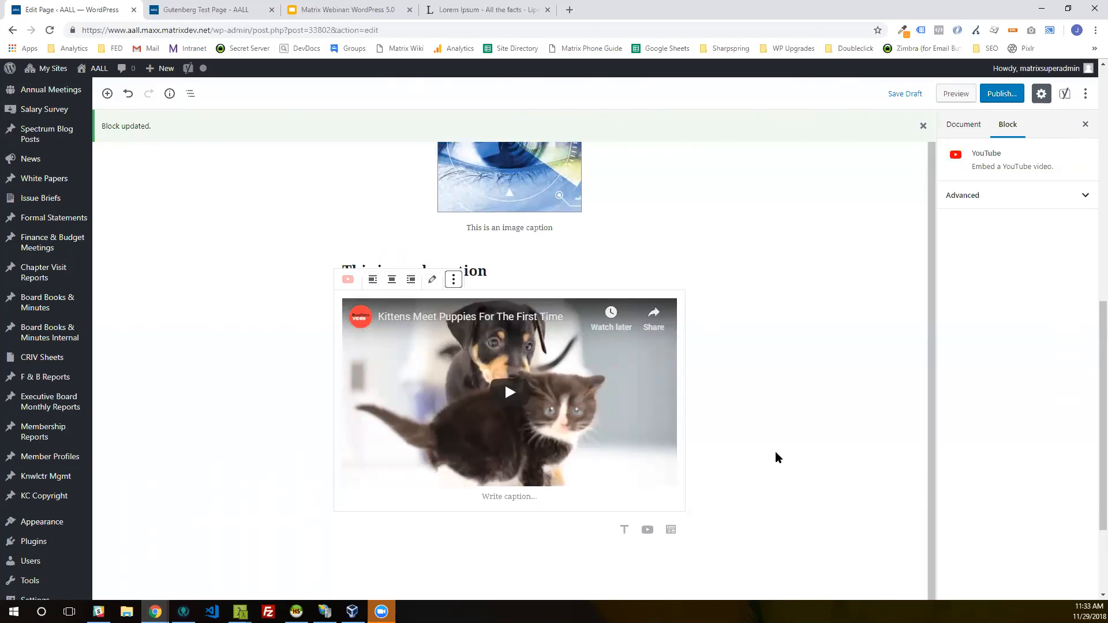
# Step: Check the additional CSS classes in the YouTube block's advanced settings
pyautogui.click(993, 198)
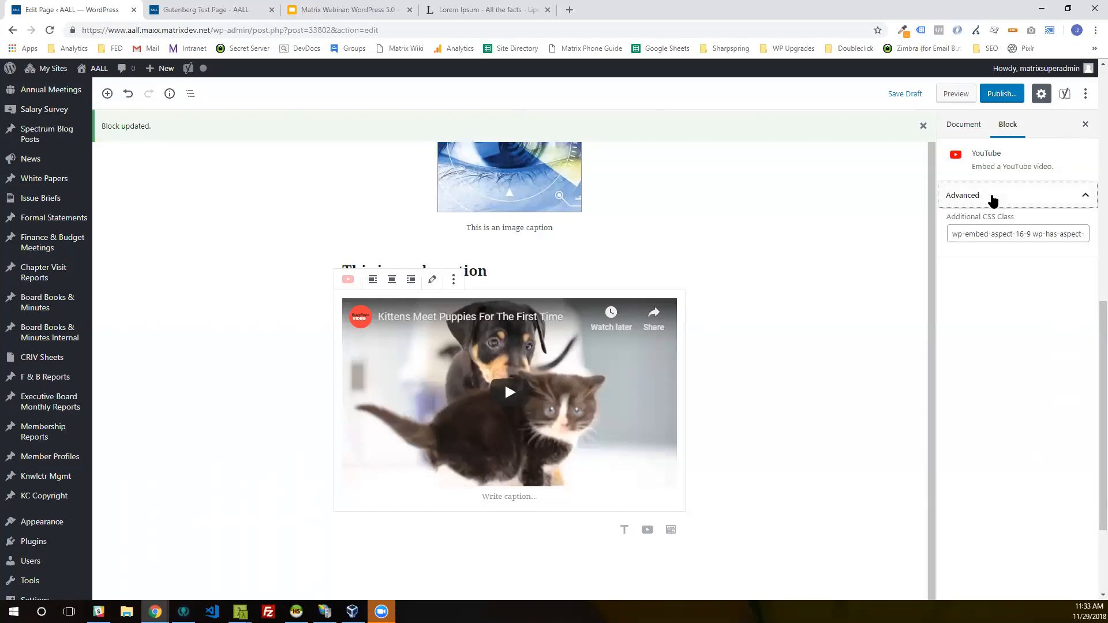
pyautogui.moveTo(1015, 232); pyautogui.dragTo(1084, 233)
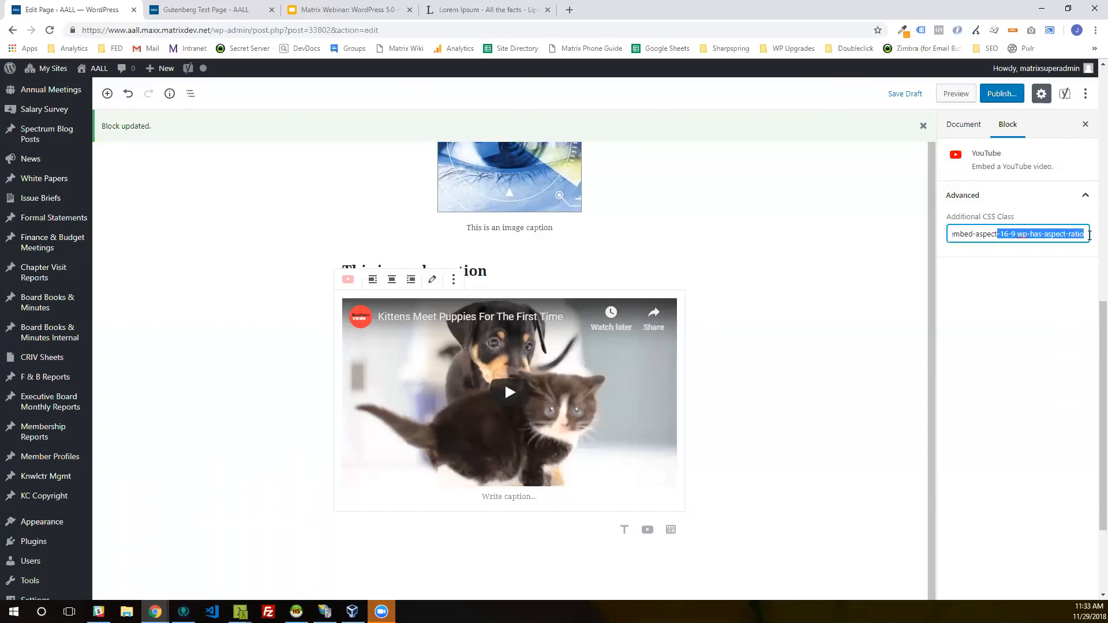
pyautogui.click(1085, 199)
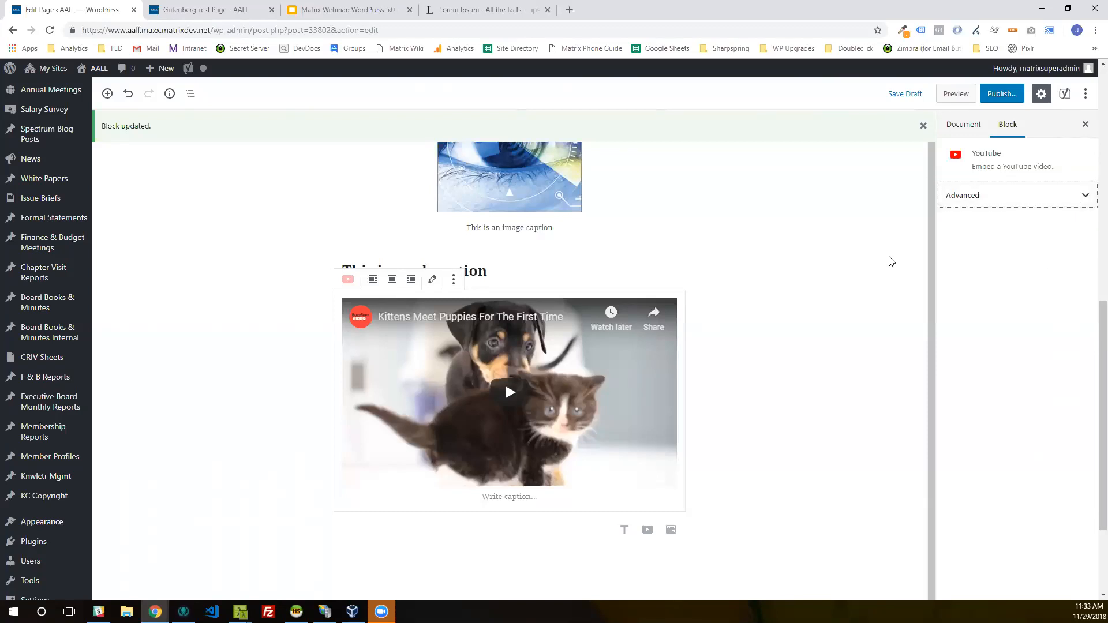
pyautogui.scroll(-2, 810, 321)
pyautogui.scroll(1, 810, 321)
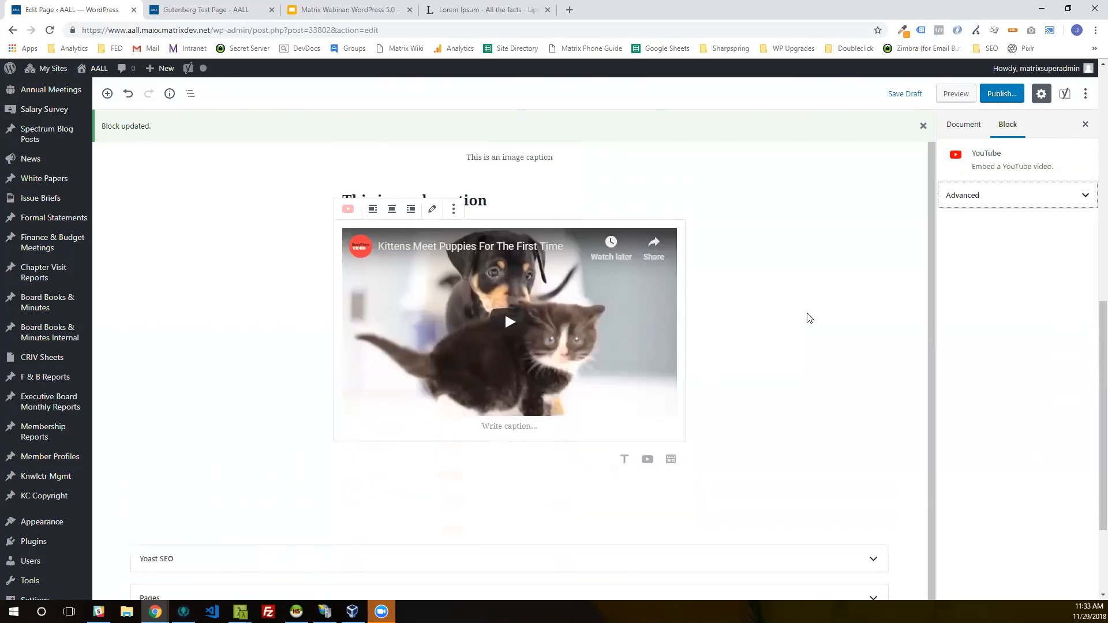
# Step: Insert a Twitter block below the YouTube video and embed the tweet from the copied URL
pyautogui.scroll(-1, 803, 332)
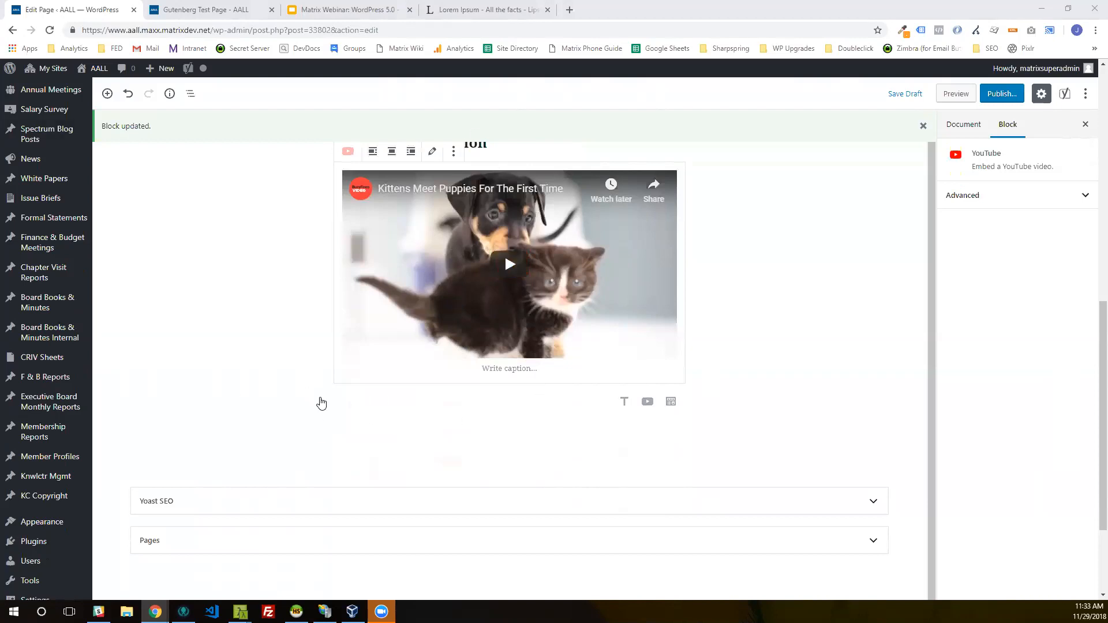
pyautogui.click(316, 401)
pyautogui.scroll(-3, 418, 282)
pyautogui.scroll(-1, 418, 281)
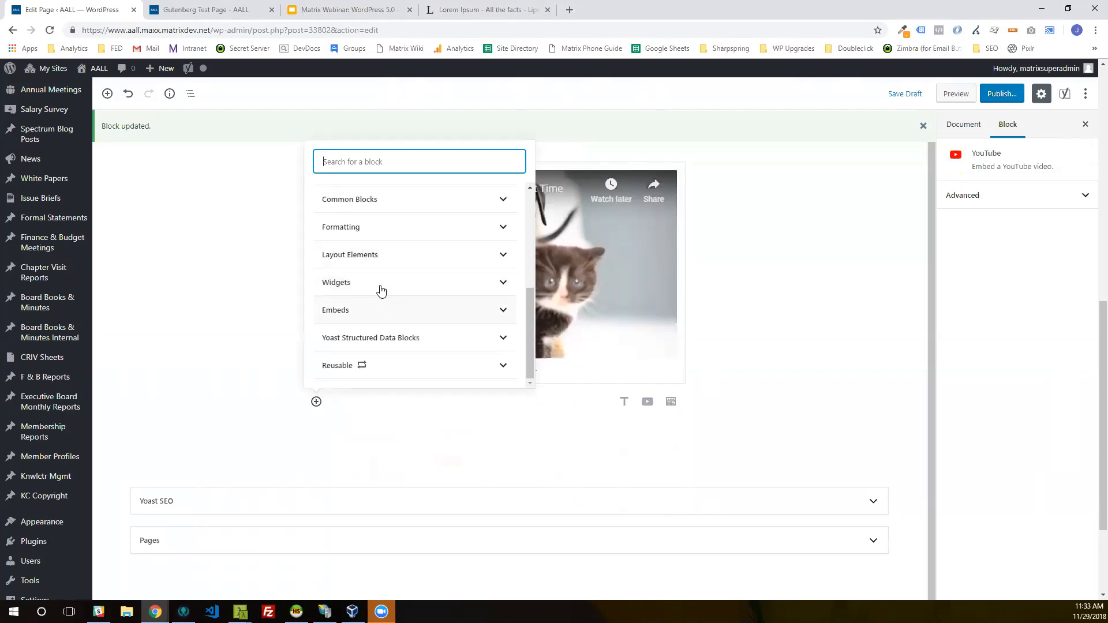
pyautogui.click(373, 310)
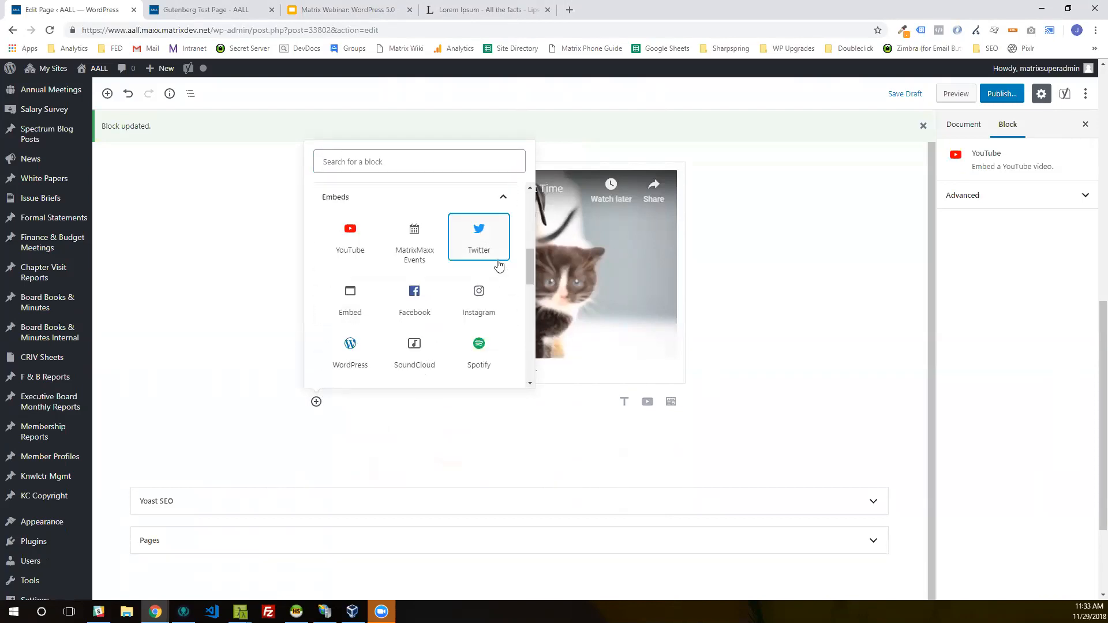
pyautogui.click(477, 235)
pyautogui.rightClick(485, 445)
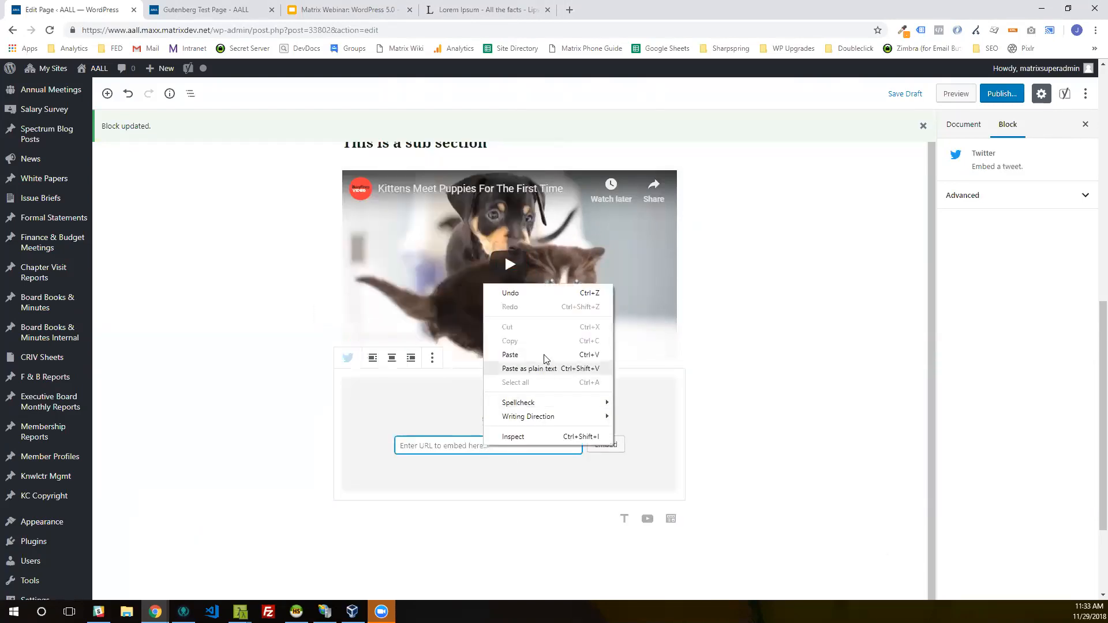
pyautogui.click(510, 354)
pyautogui.click(606, 445)
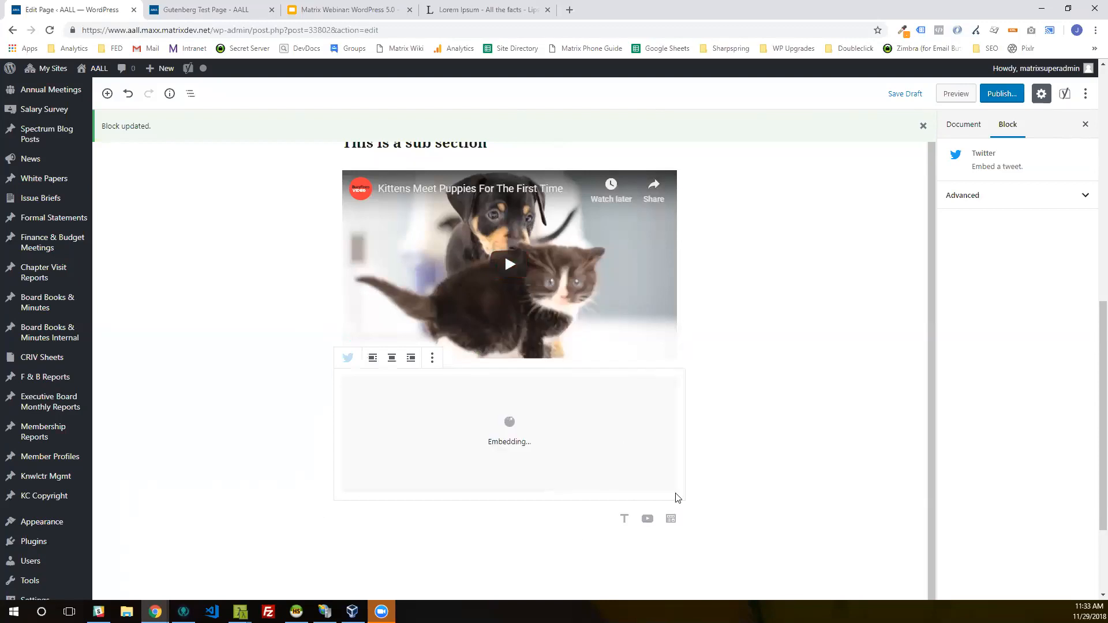
# Step: Look over the embedded tweet and its caption area, and deselect the block
pyautogui.scroll(-2, 798, 440)
pyautogui.scroll(-1, 799, 440)
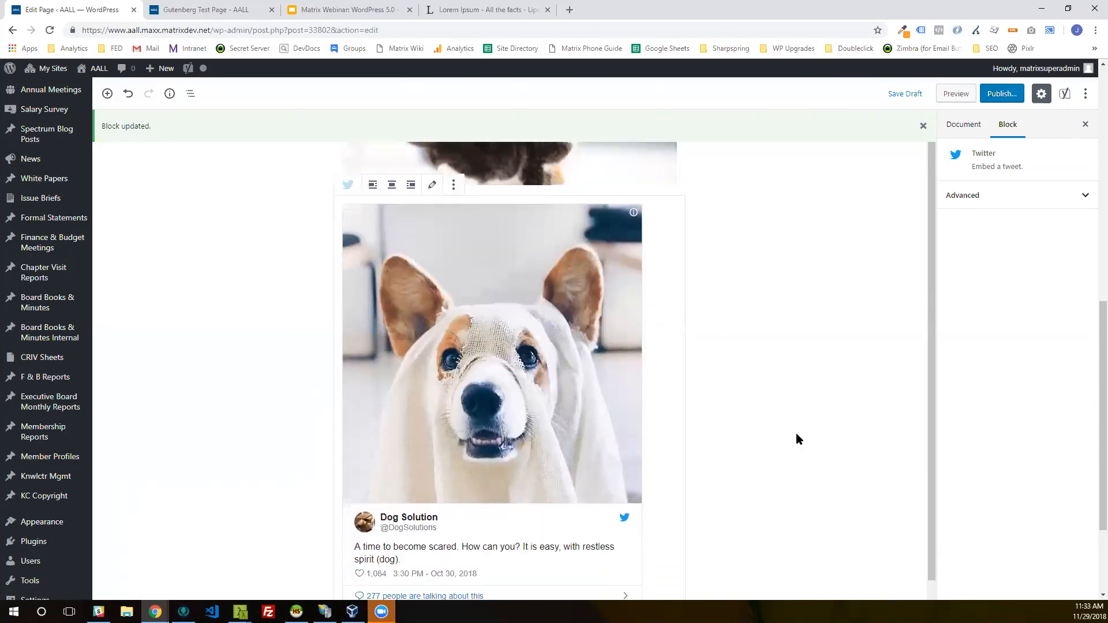
pyautogui.scroll(-1, 795, 433)
pyautogui.scroll(2, 796, 433)
pyautogui.scroll(-1, 795, 433)
pyautogui.scroll(-5, 795, 433)
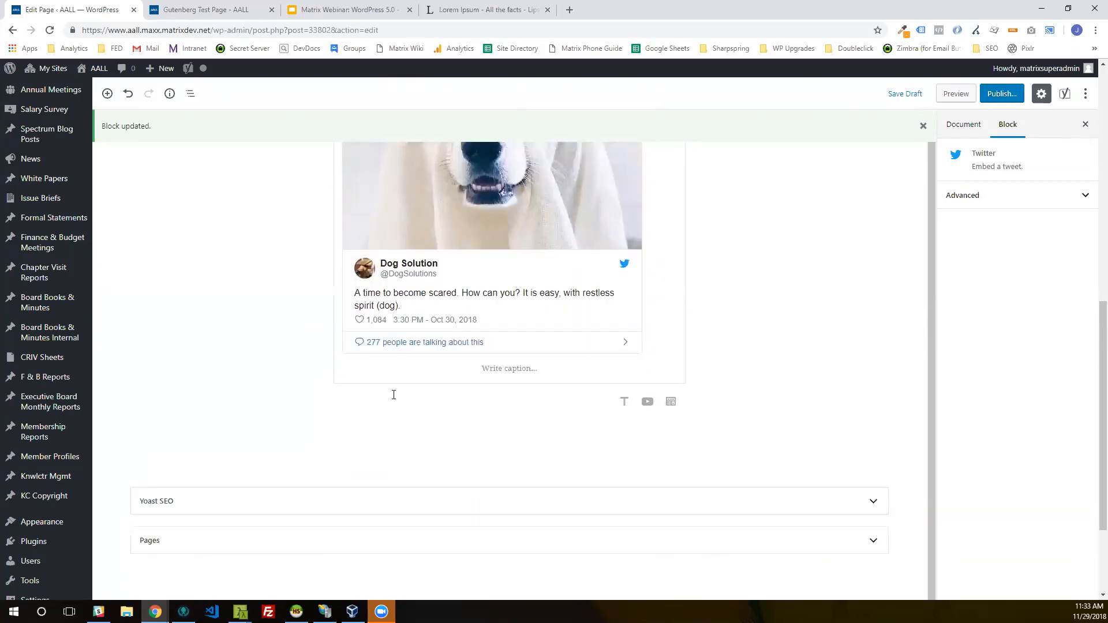
pyautogui.click(539, 370)
pyautogui.click(770, 357)
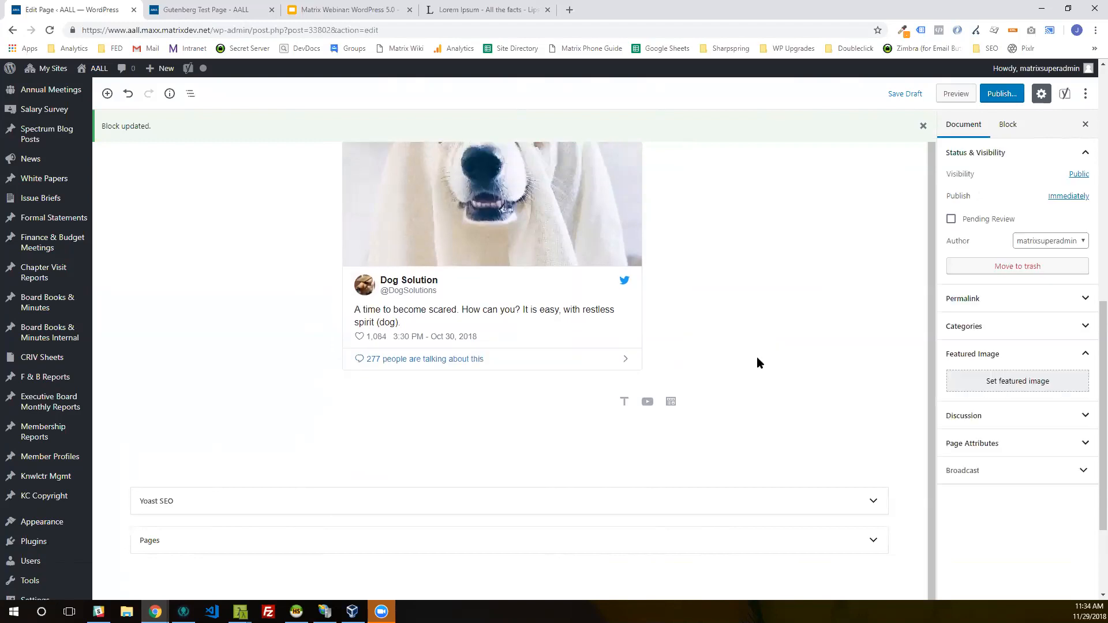
# Step: Look through the available embed blocks and insert a MatrixMaxx Events block below the tweet
pyautogui.click(315, 403)
pyautogui.scroll(-5, 398, 308)
pyautogui.click(377, 307)
pyautogui.scroll(-2, 406, 323)
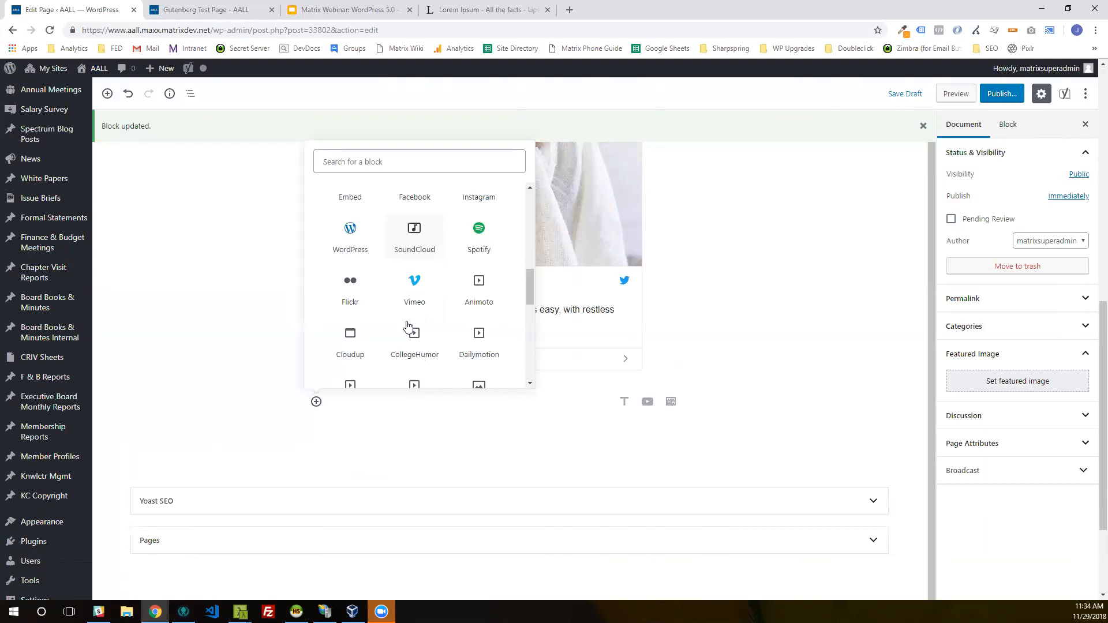
pyautogui.scroll(-1, 407, 326)
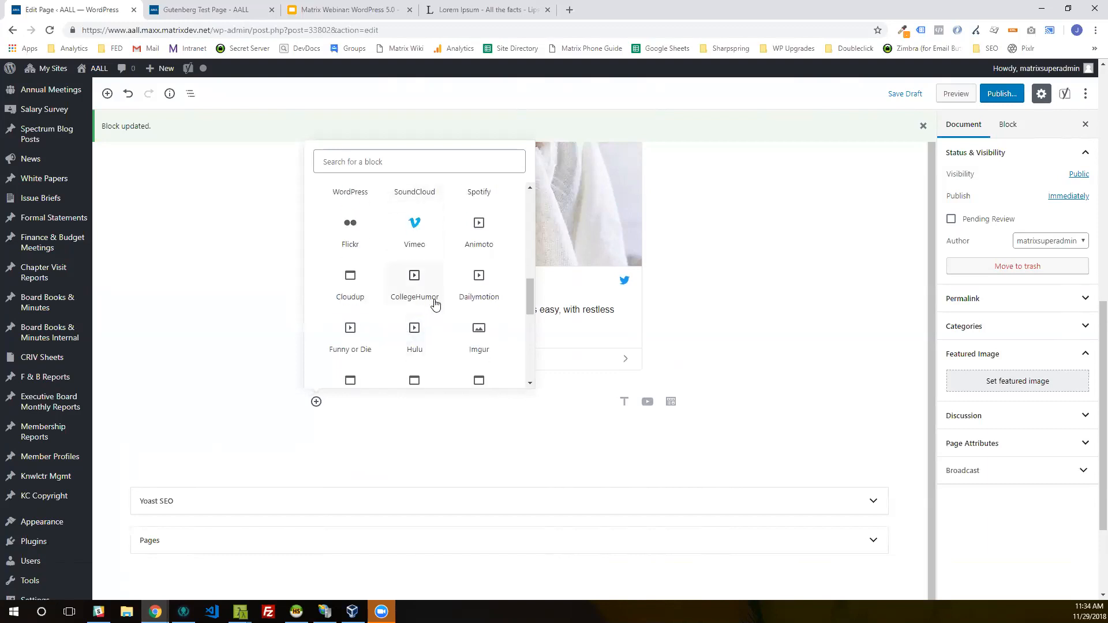
pyautogui.scroll(-2, 432, 322)
pyautogui.scroll(-2, 429, 328)
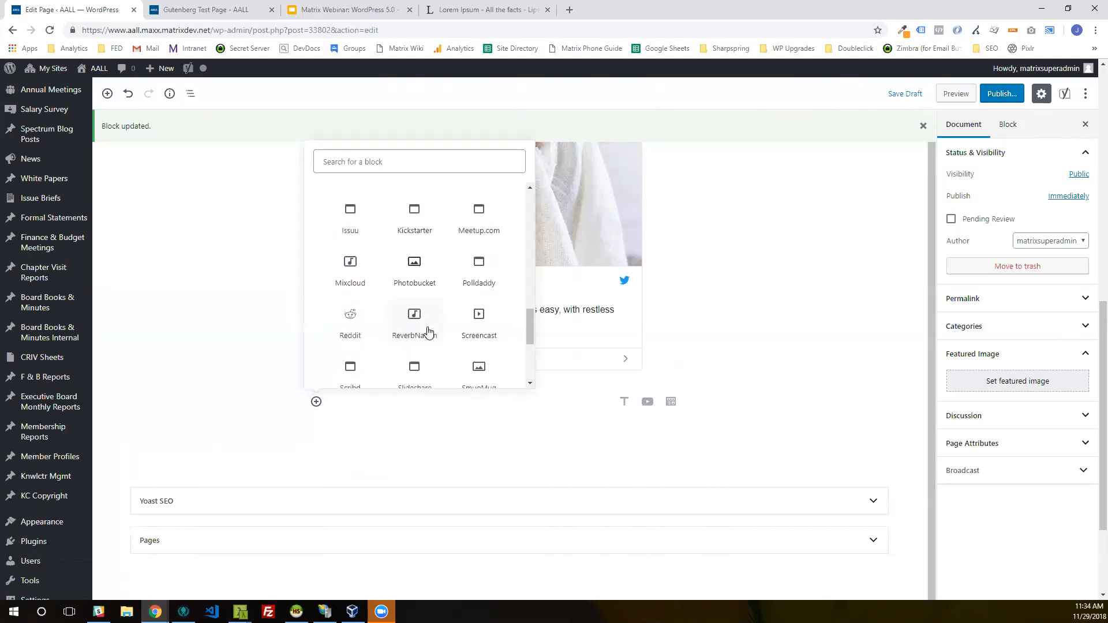
pyautogui.scroll(5, 426, 329)
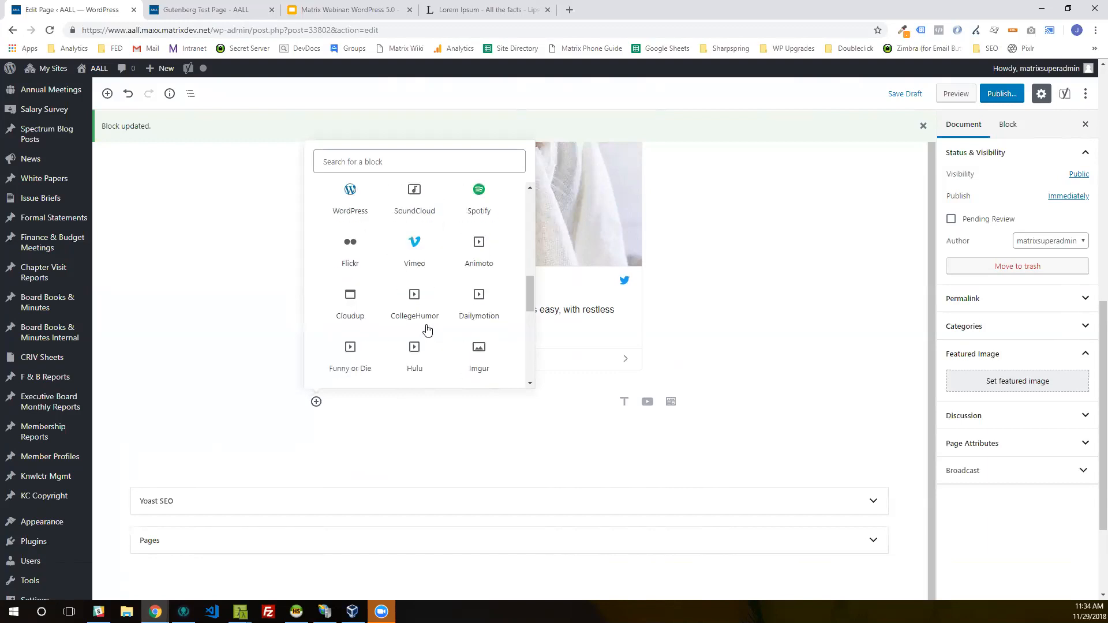
pyautogui.scroll(1, 422, 327)
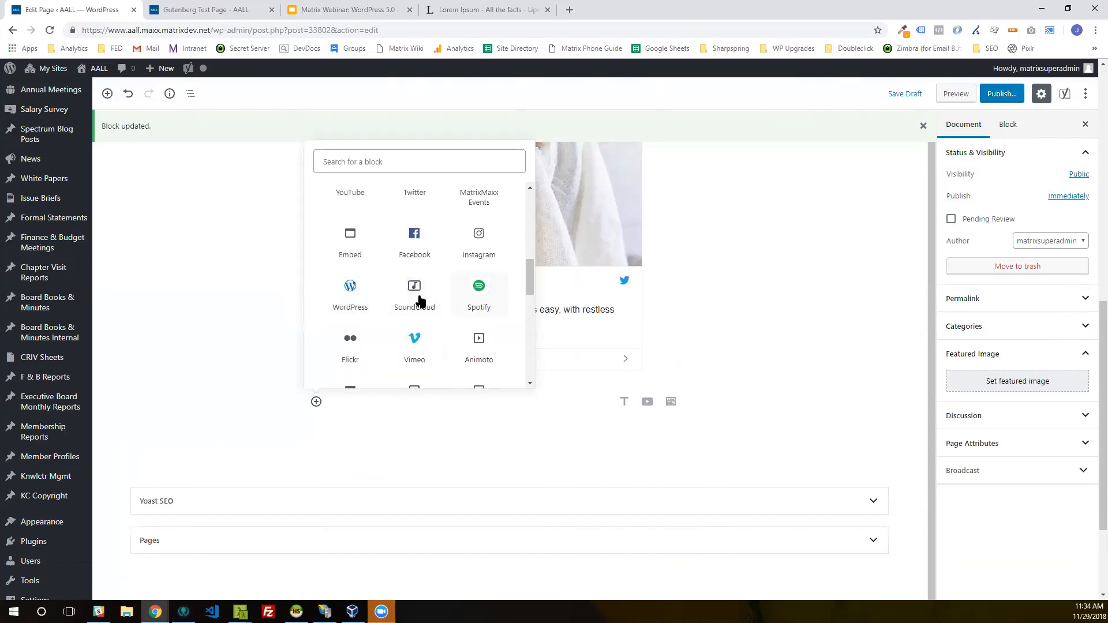
pyautogui.scroll(1, 378, 292)
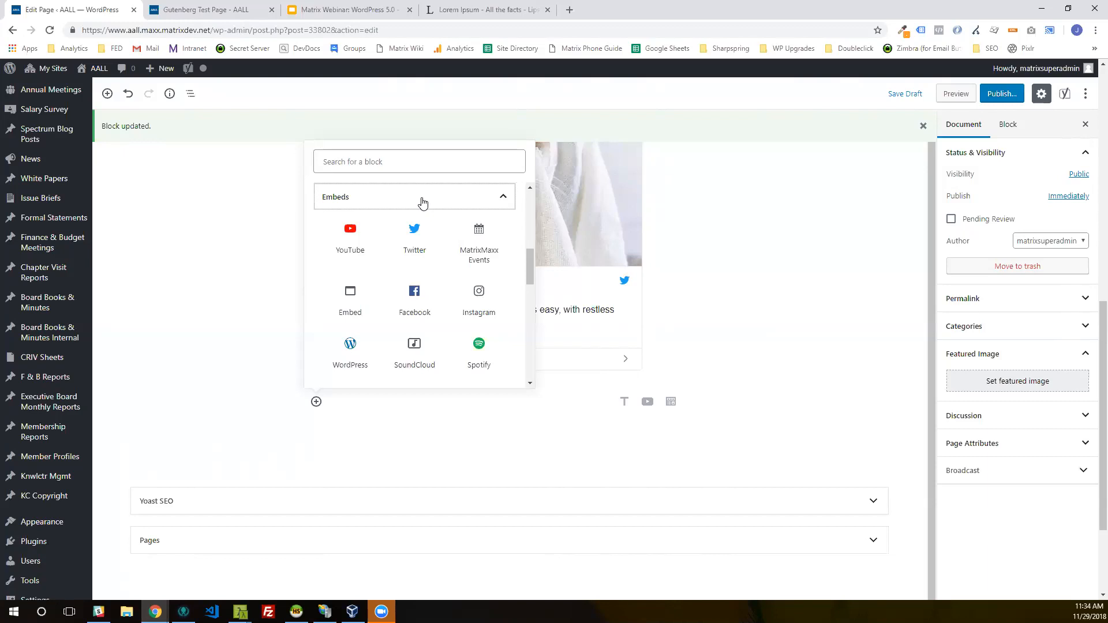
pyautogui.click(488, 253)
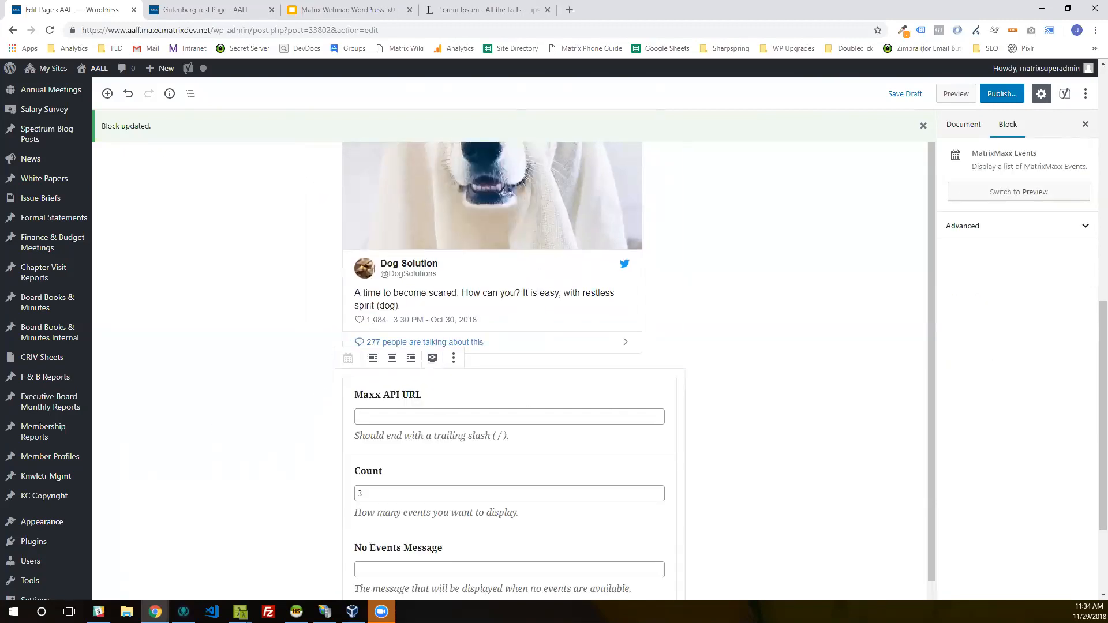
pyautogui.scroll(-2, 782, 349)
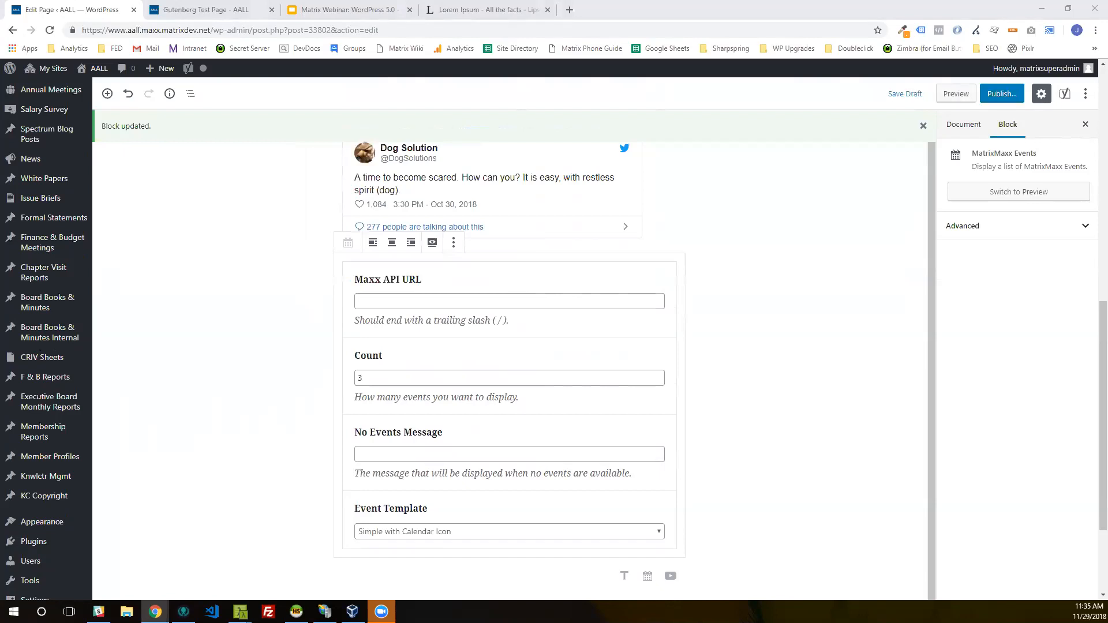
# Step: Look over the events list in the page preview and review the block's API URL, Count and No Events Message fields
pyautogui.scroll(-10, 762, 375)
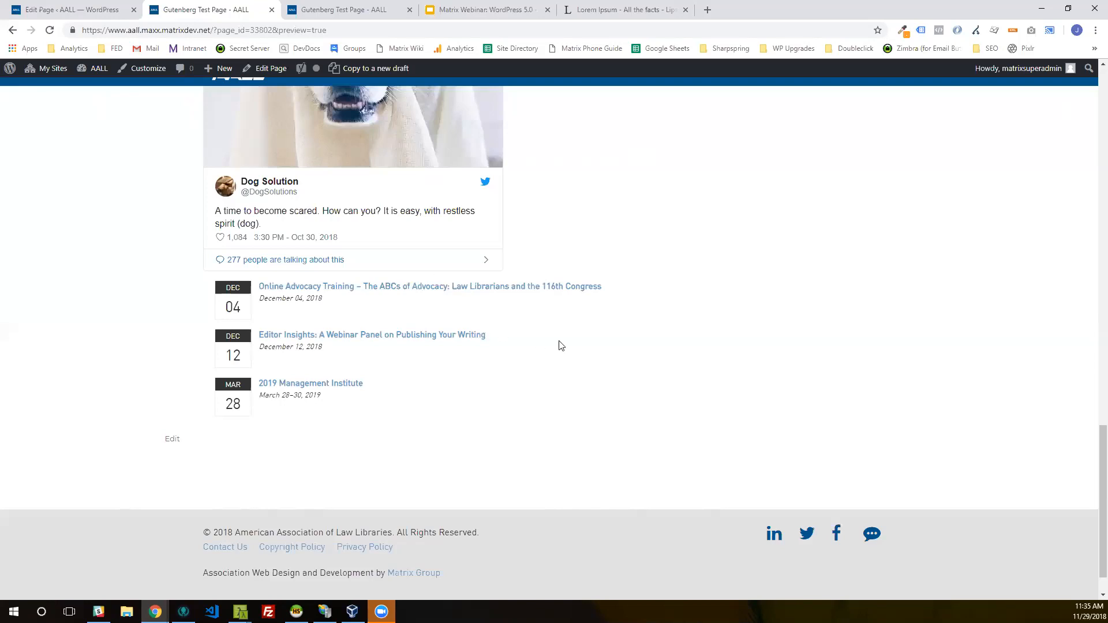
pyautogui.click(113, 5)
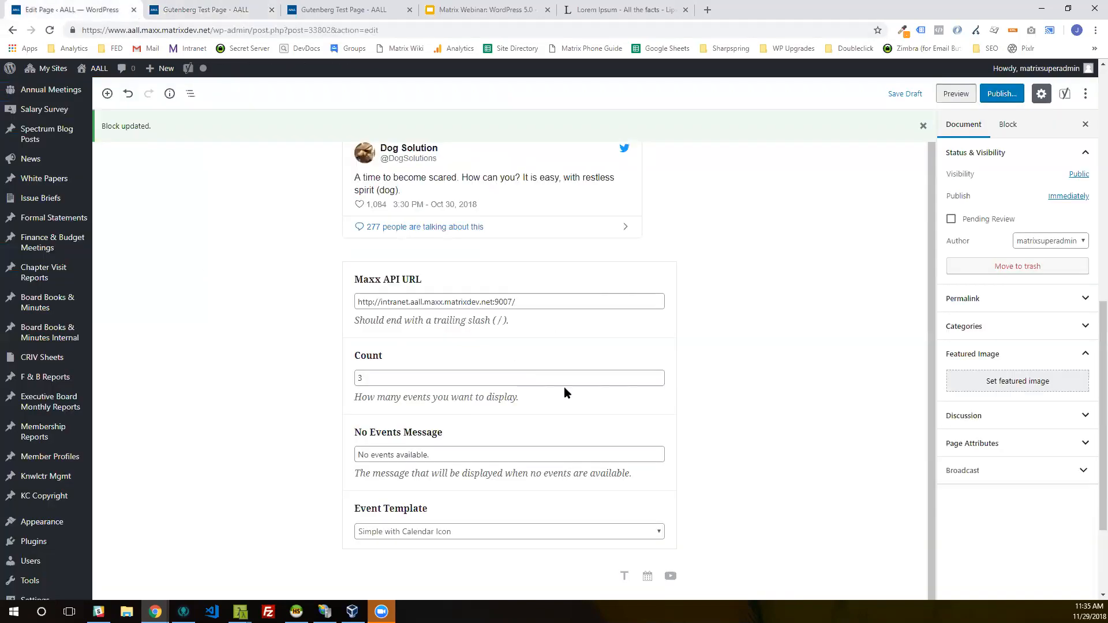
pyautogui.scroll(-1, 723, 392)
pyautogui.scroll(1, 723, 392)
pyautogui.scroll(-1, 635, 358)
pyautogui.click(502, 299)
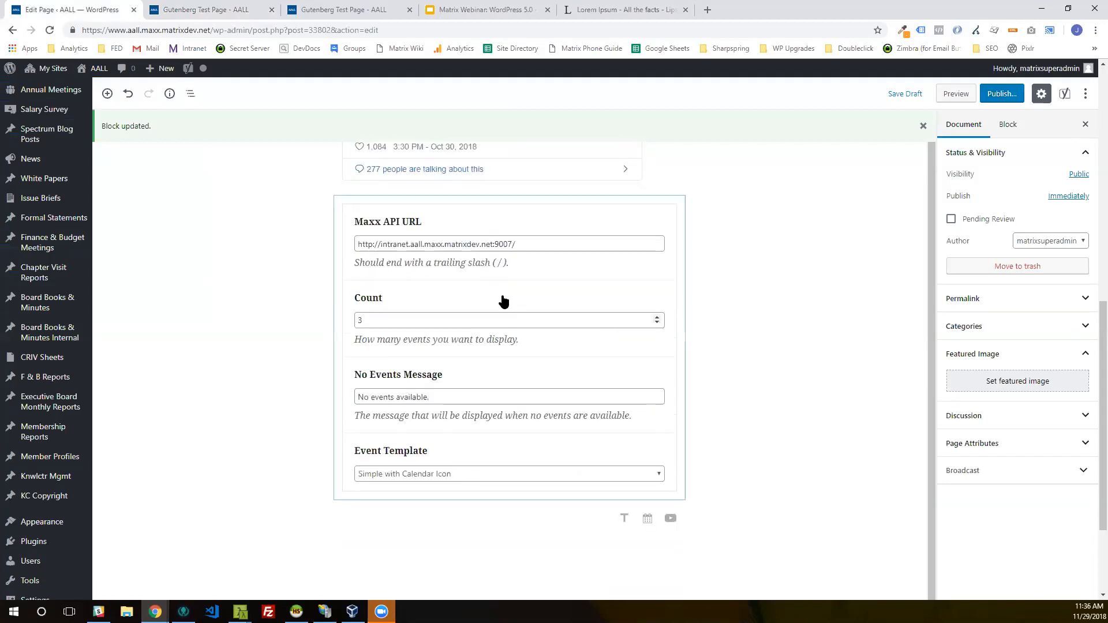
pyautogui.click(407, 319)
pyautogui.click(484, 401)
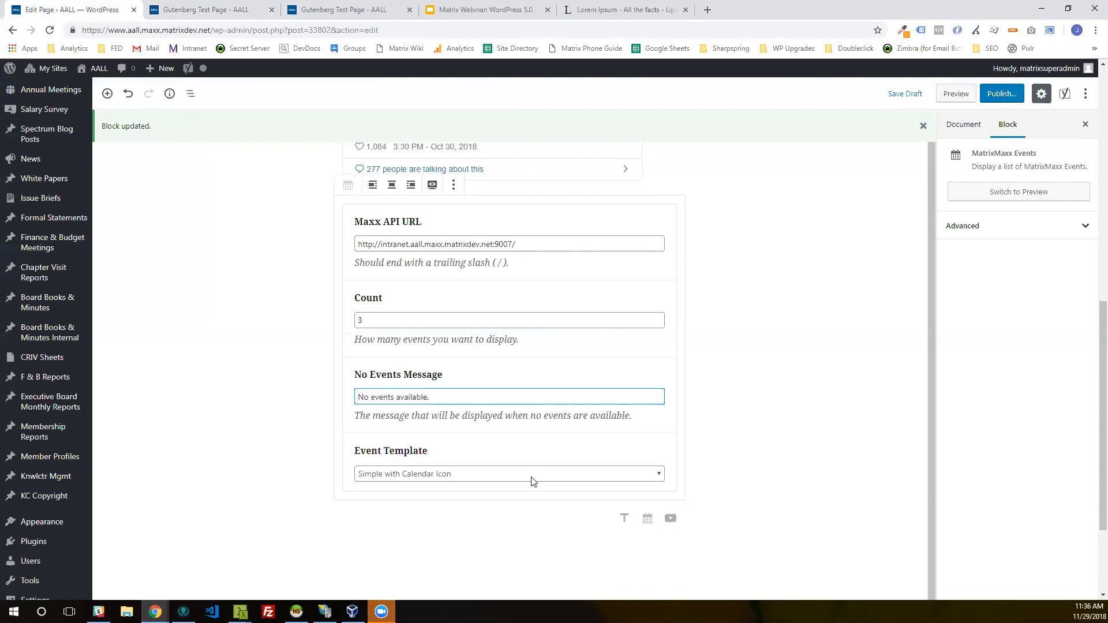
pyautogui.click(238, 8)
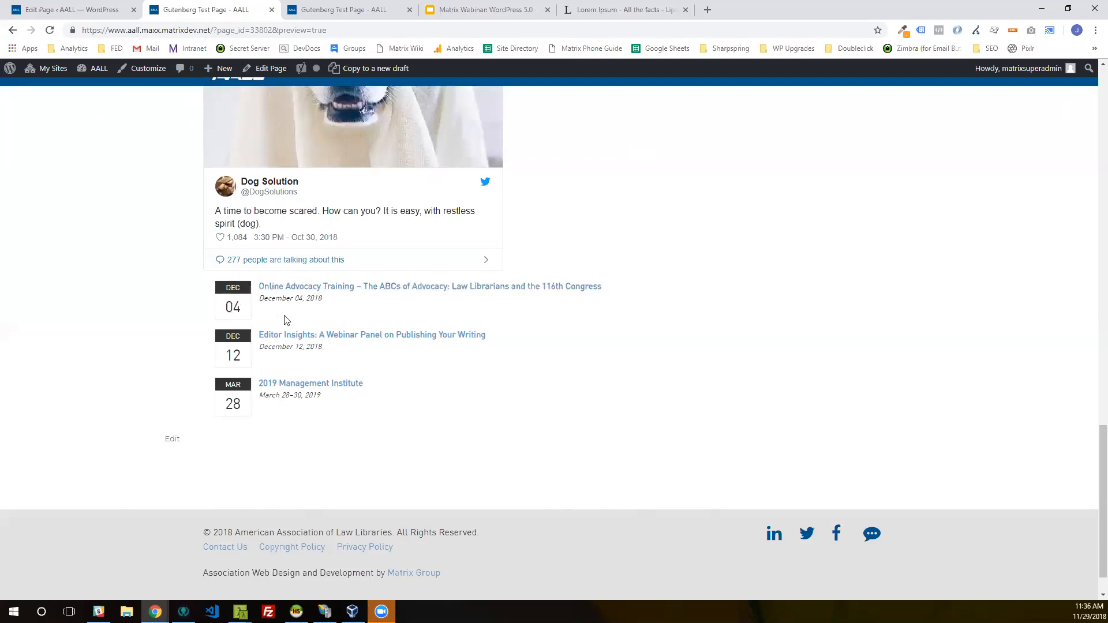
pyautogui.hotkey('ctrl', 't')
pyautogui.write('aal')
pyautogui.press('Return')
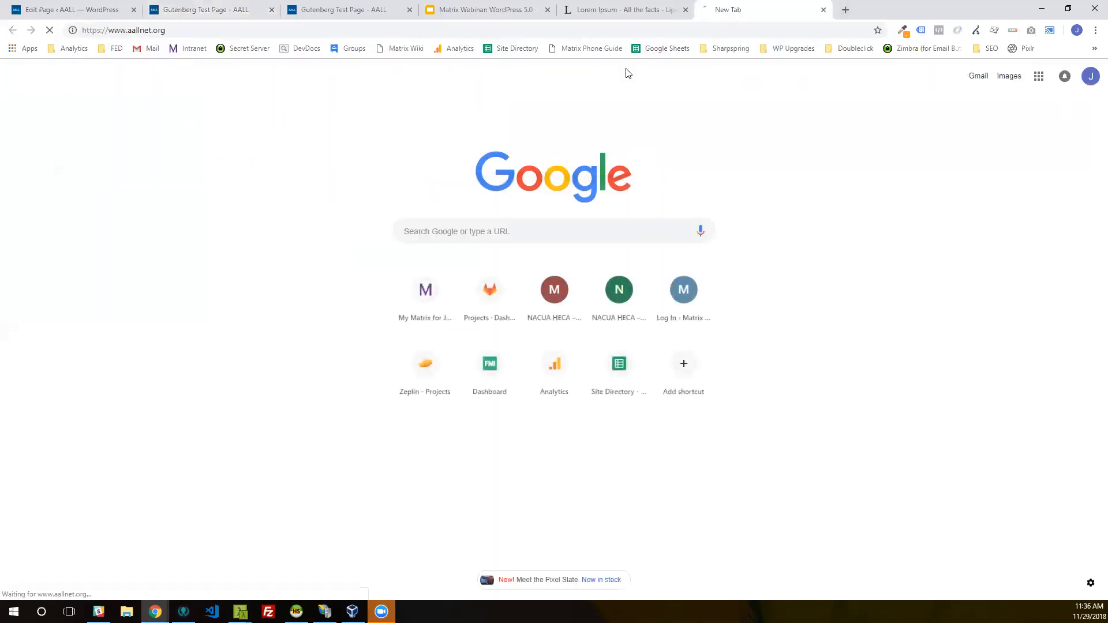
pyautogui.scroll(-10, 770, 367)
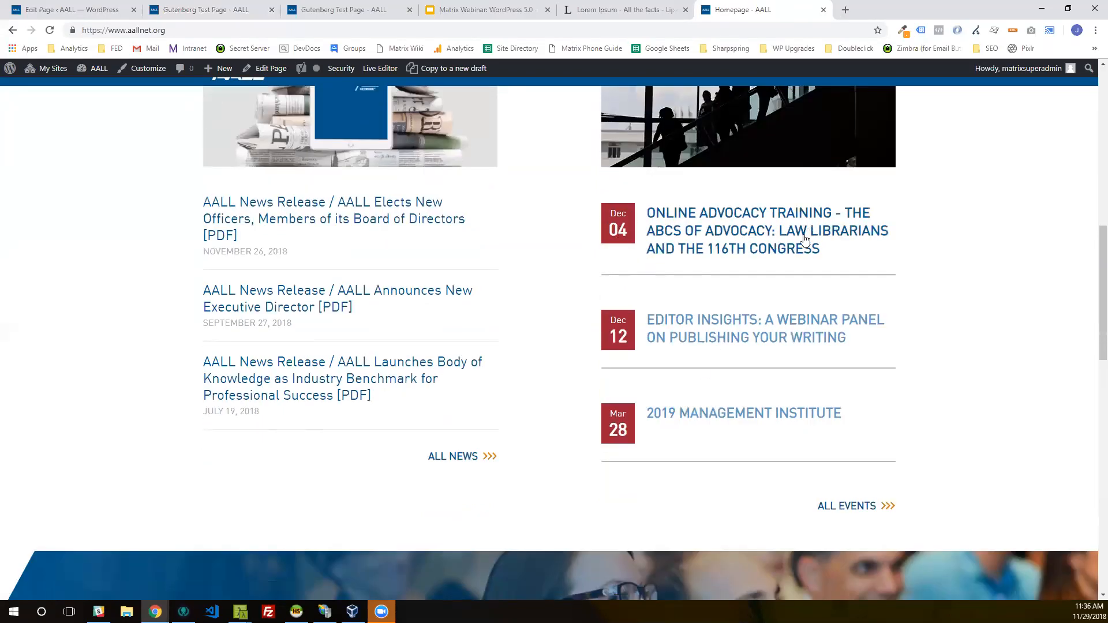
pyautogui.click(159, 5)
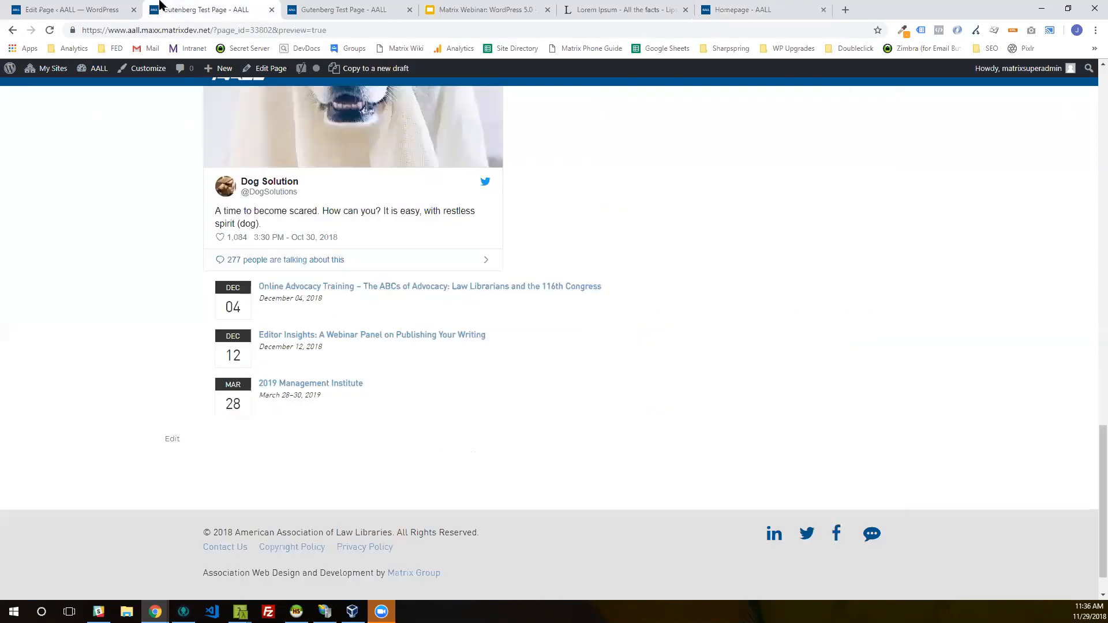
# Step: Set the MatrixMaxx Events block's Event Template to Homepage Events List (Red Boxes)
pyautogui.click(46, 8)
pyautogui.click(456, 474)
pyautogui.click(456, 503)
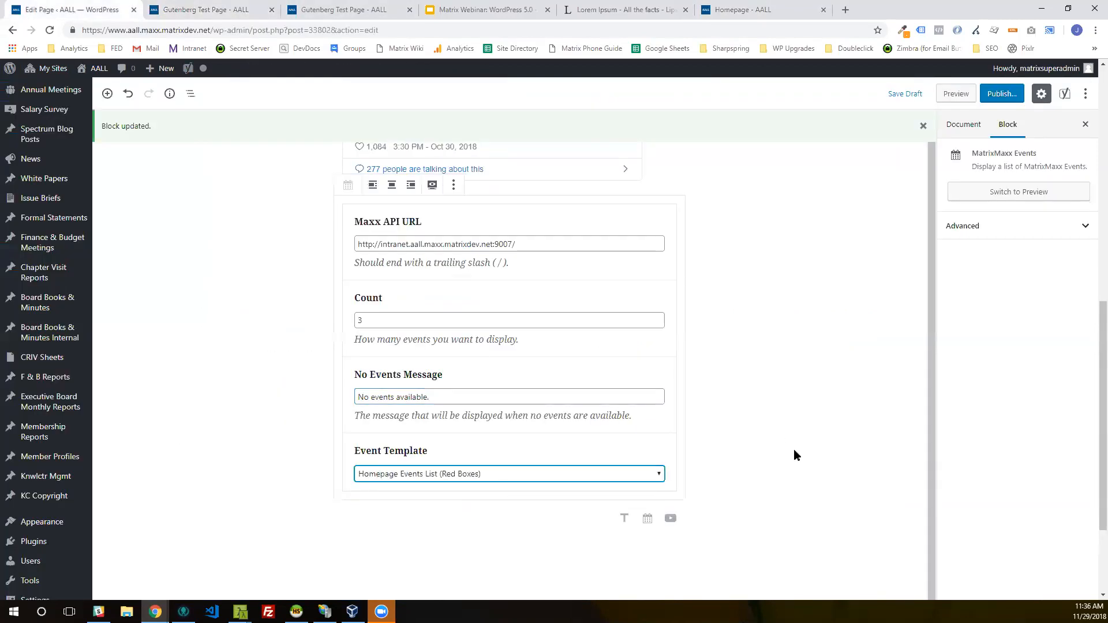
pyautogui.scroll(4, 835, 346)
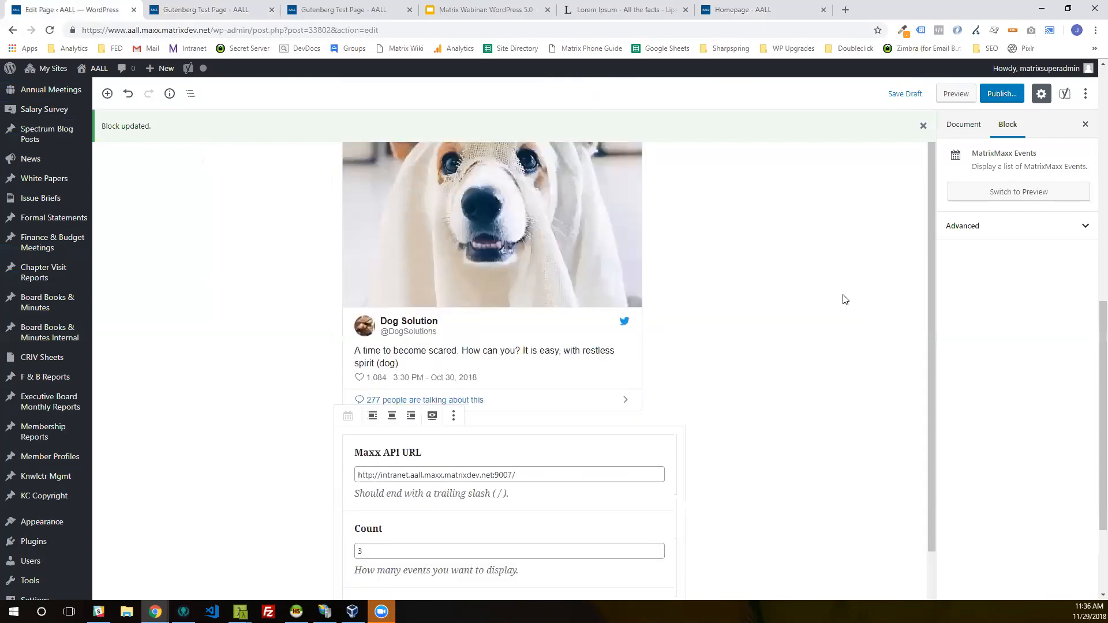
# Step: Preview the page to examine the events list with the red-box template, and return to the page editor
pyautogui.click(956, 93)
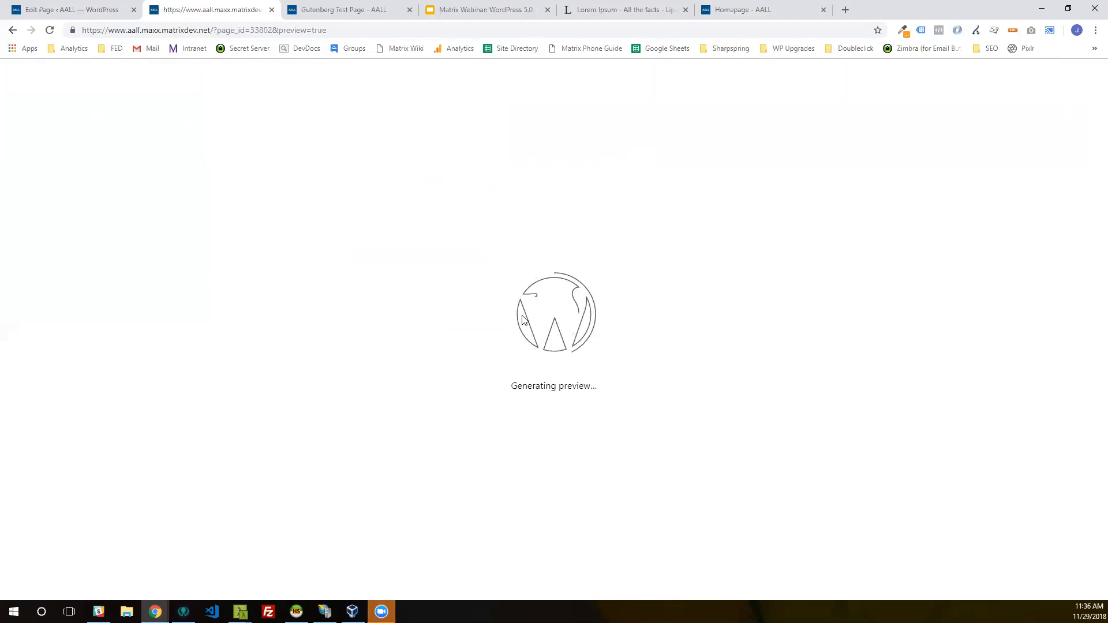
pyautogui.scroll(-20, 391, 282)
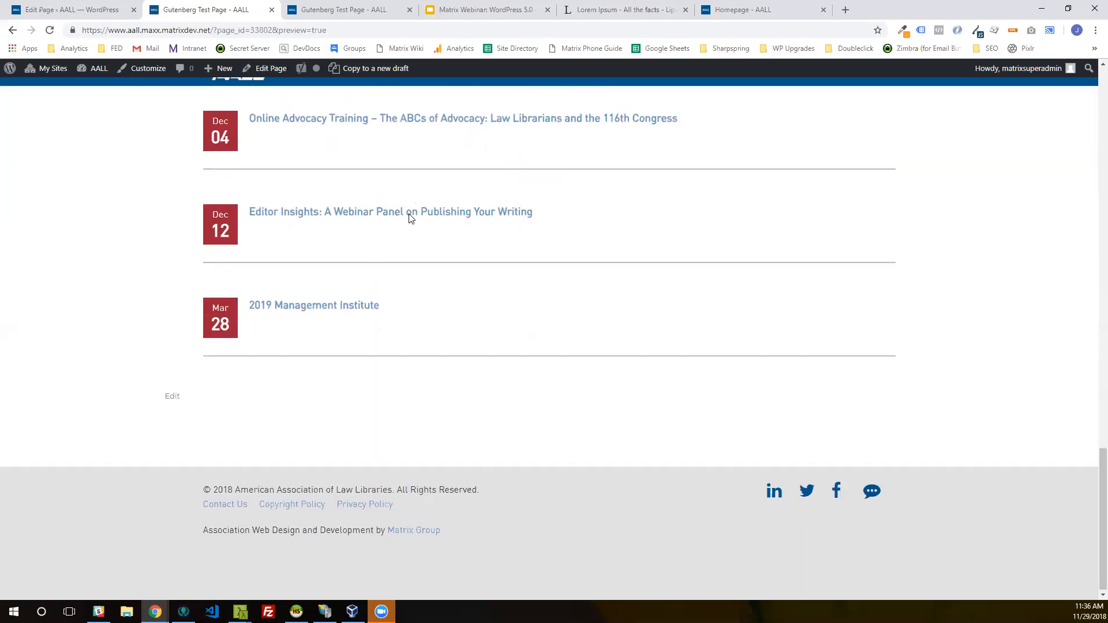
pyautogui.scroll(1, 409, 218)
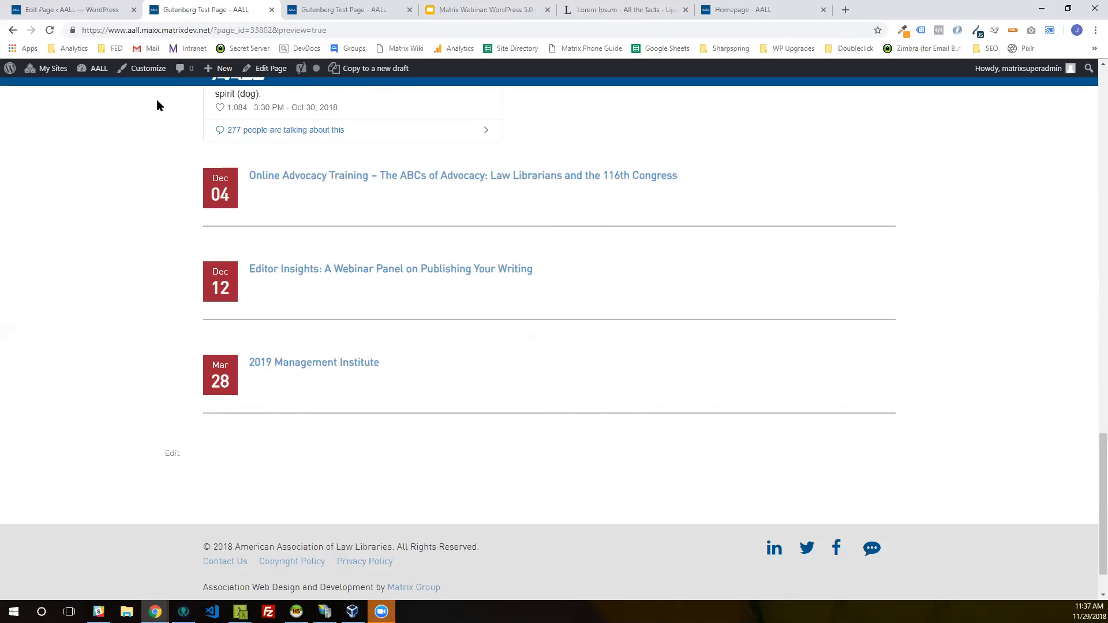
pyautogui.click(56, 7)
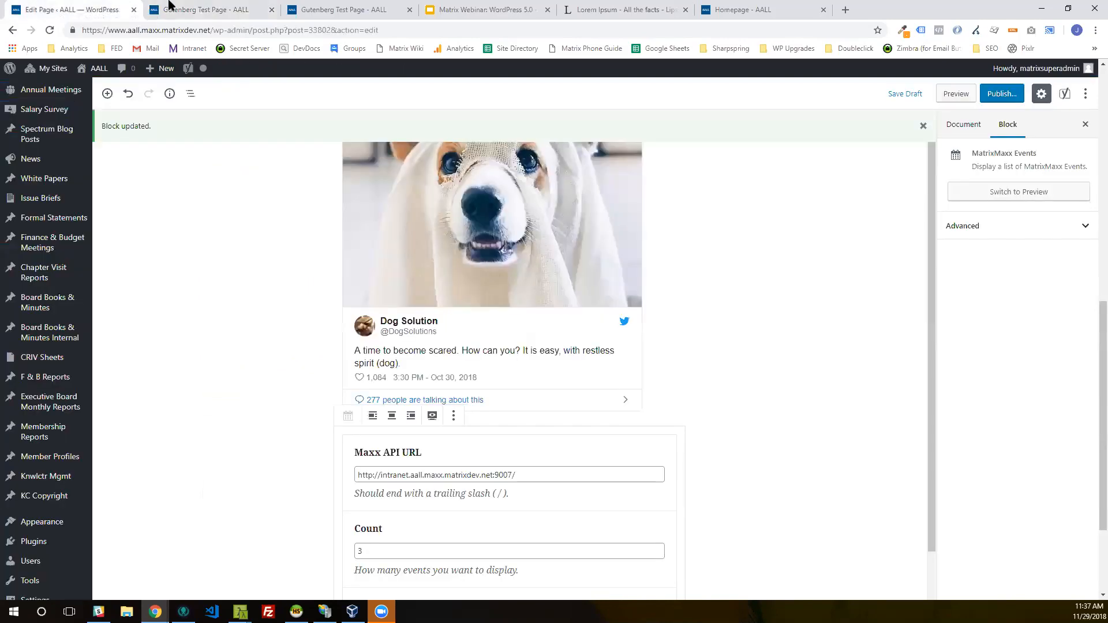
pyautogui.click(172, 9)
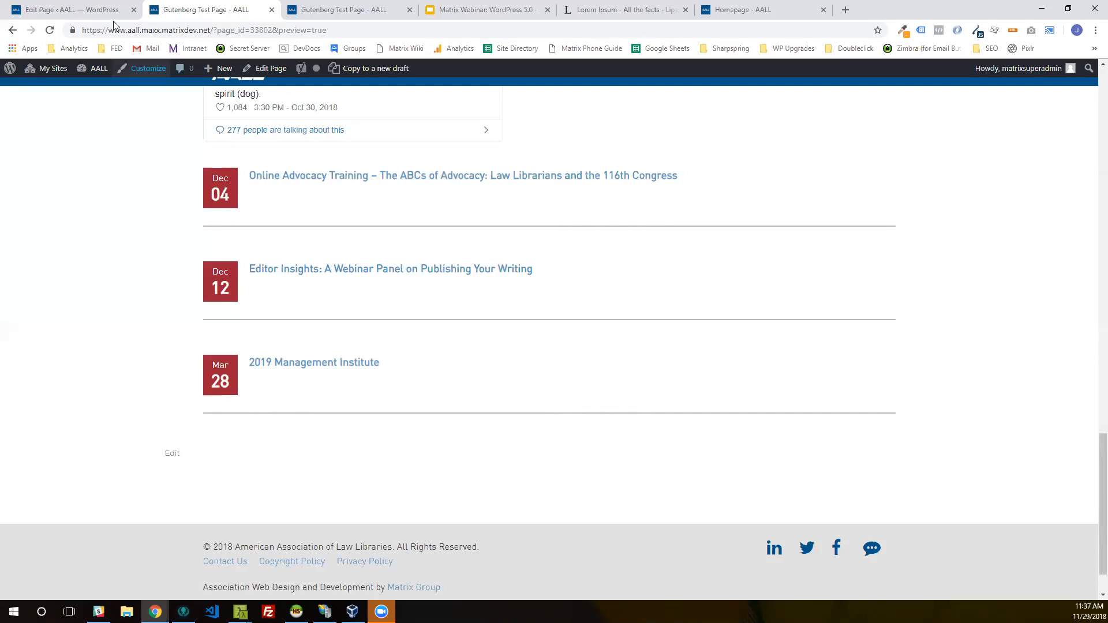
pyautogui.click(91, 12)
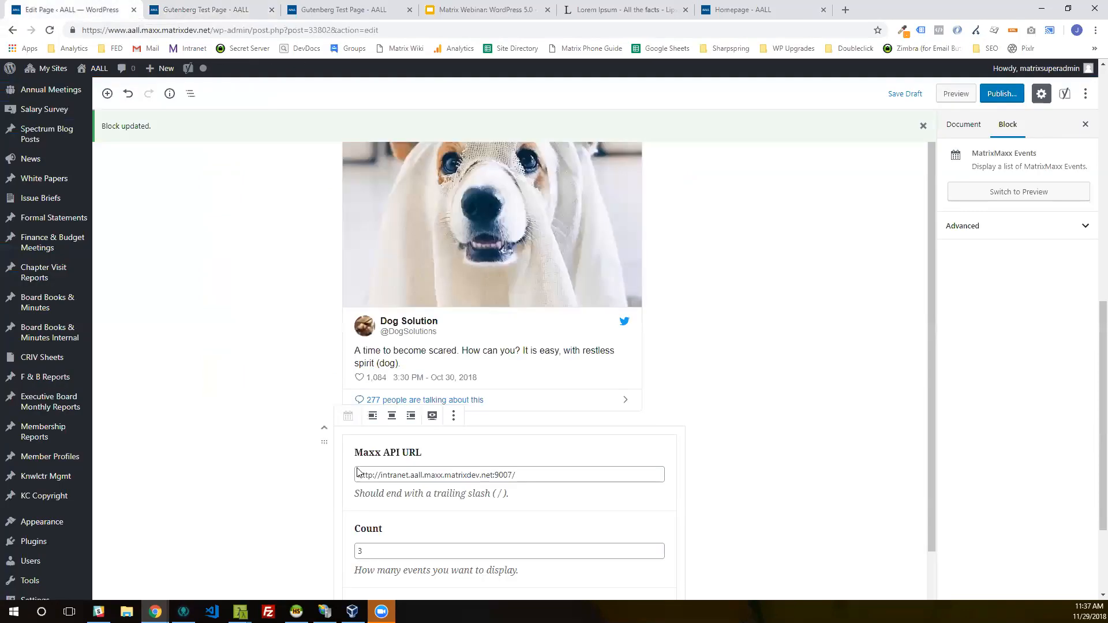
# Step: Insert a News List block from the Widgets category below the MatrixMaxx Events block
pyautogui.scroll(-6, 346, 450)
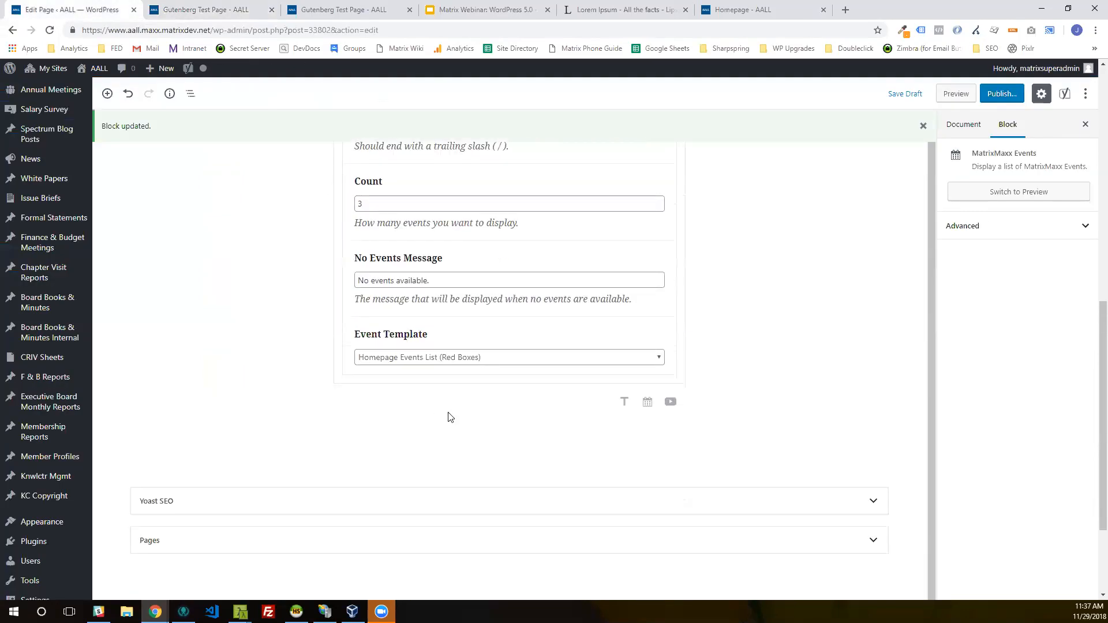
pyautogui.click(317, 401)
pyautogui.scroll(-5, 404, 289)
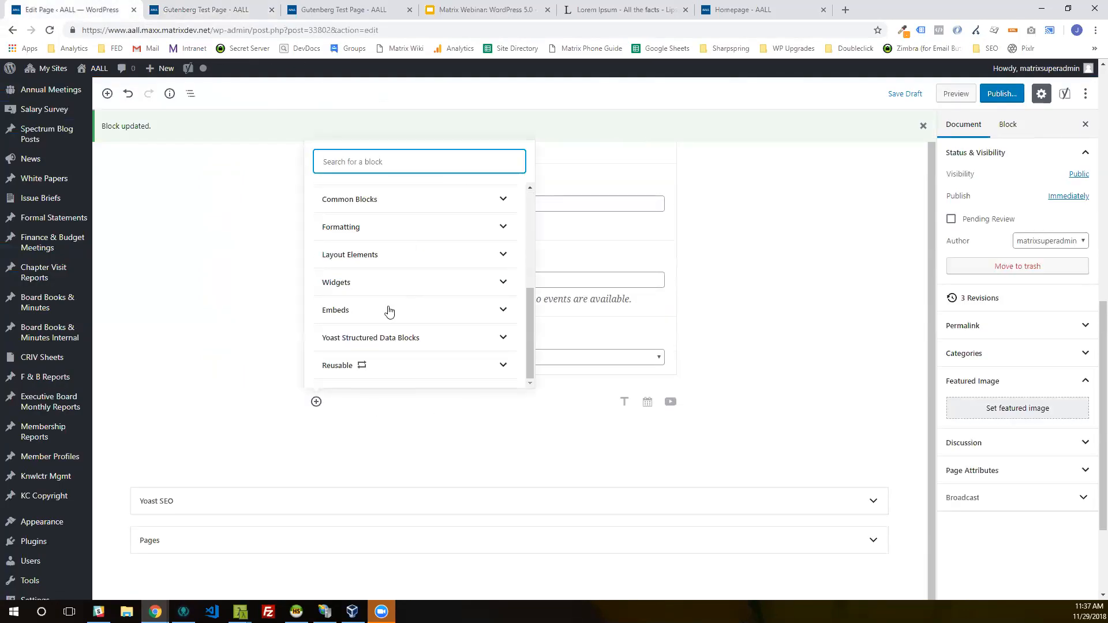
pyautogui.click(382, 287)
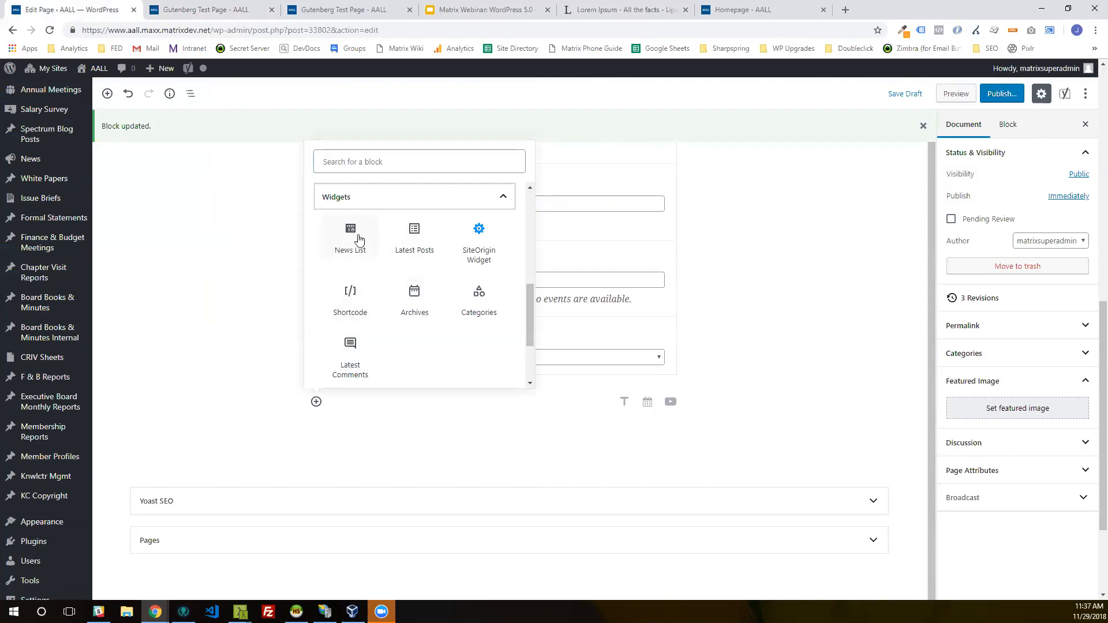
pyautogui.click(359, 239)
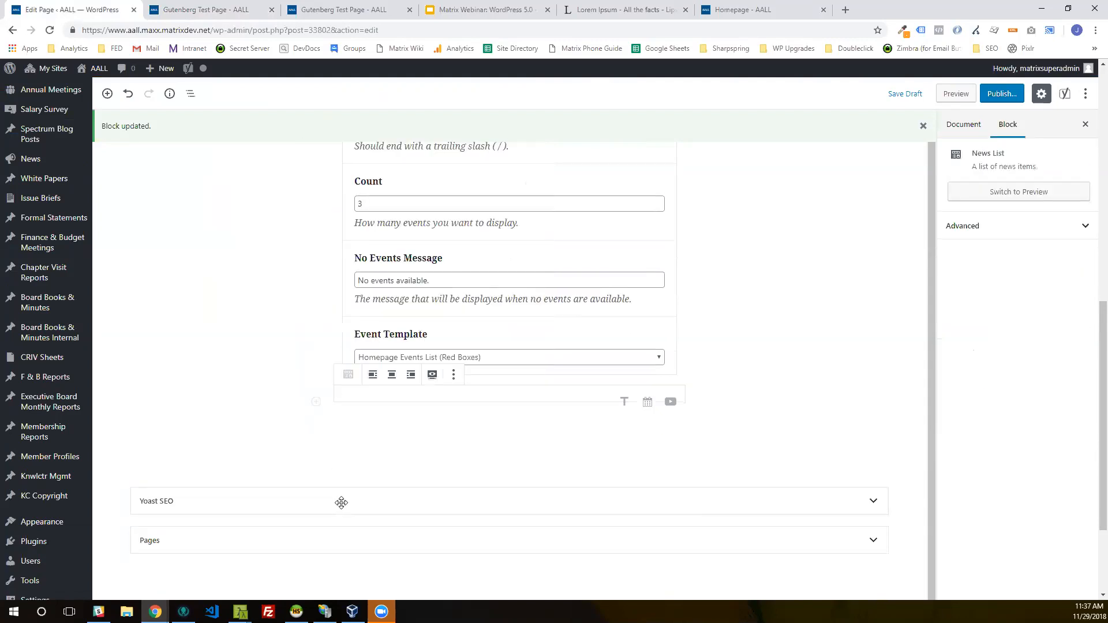
pyautogui.scroll(-1, 735, 453)
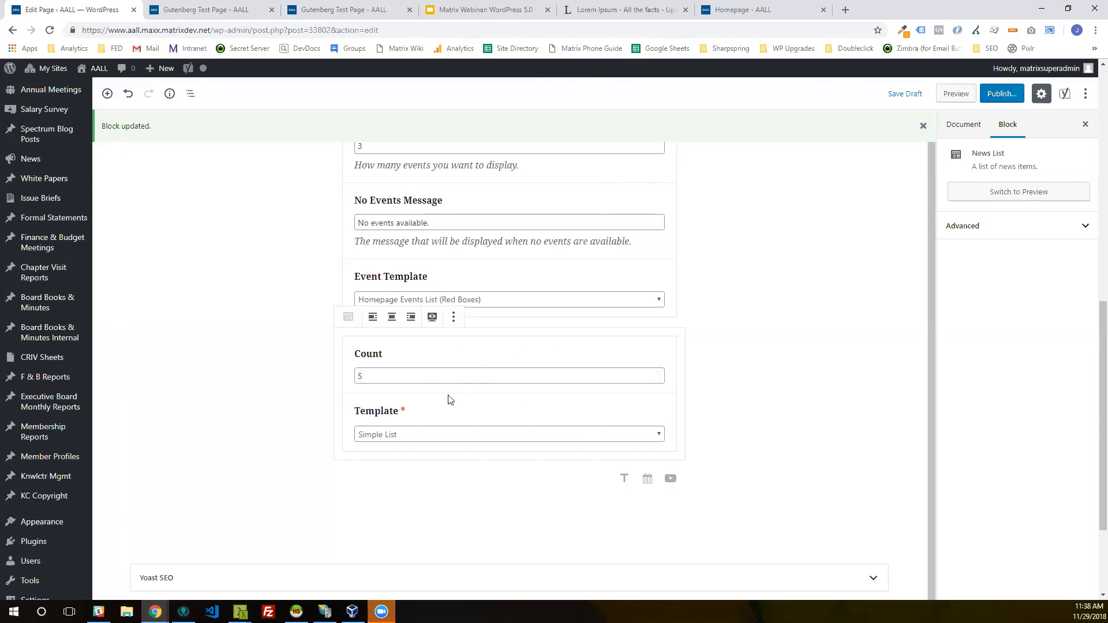
# Step: Preview the page to check the area below the events list for the news items, and return to the editor
pyautogui.click(957, 94)
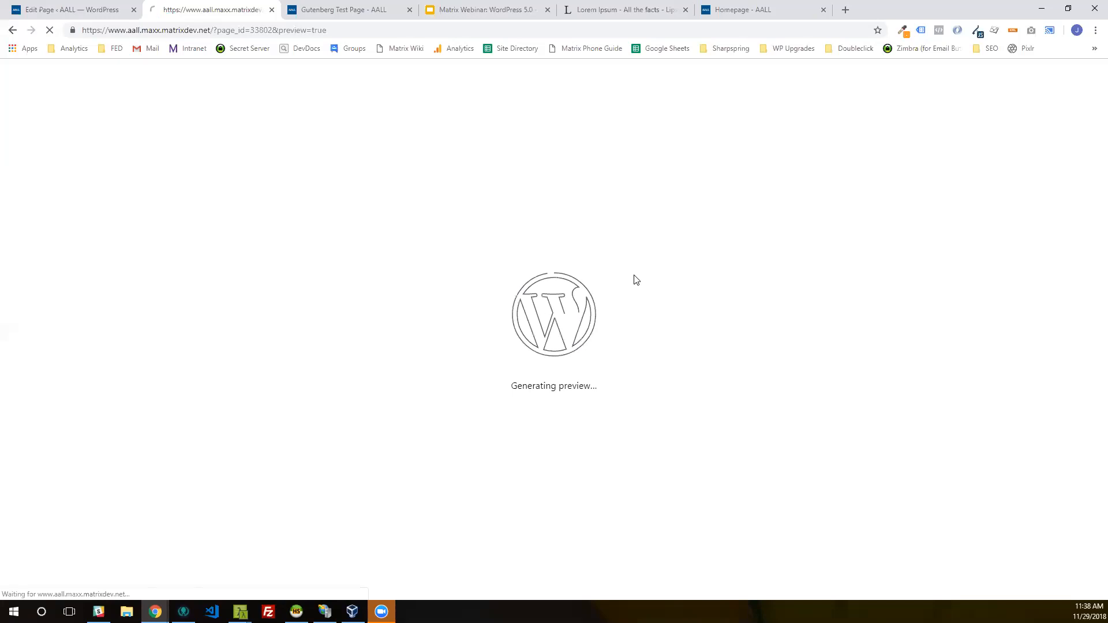
pyautogui.scroll(-5, 637, 279)
pyautogui.scroll(-20, 638, 283)
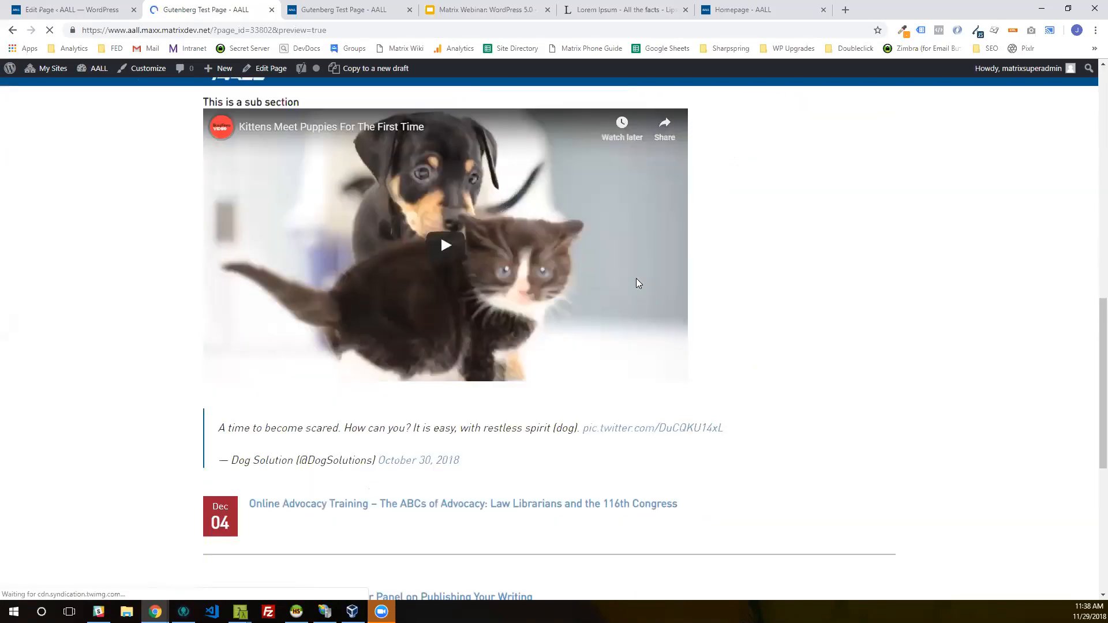
pyautogui.scroll(5, 637, 284)
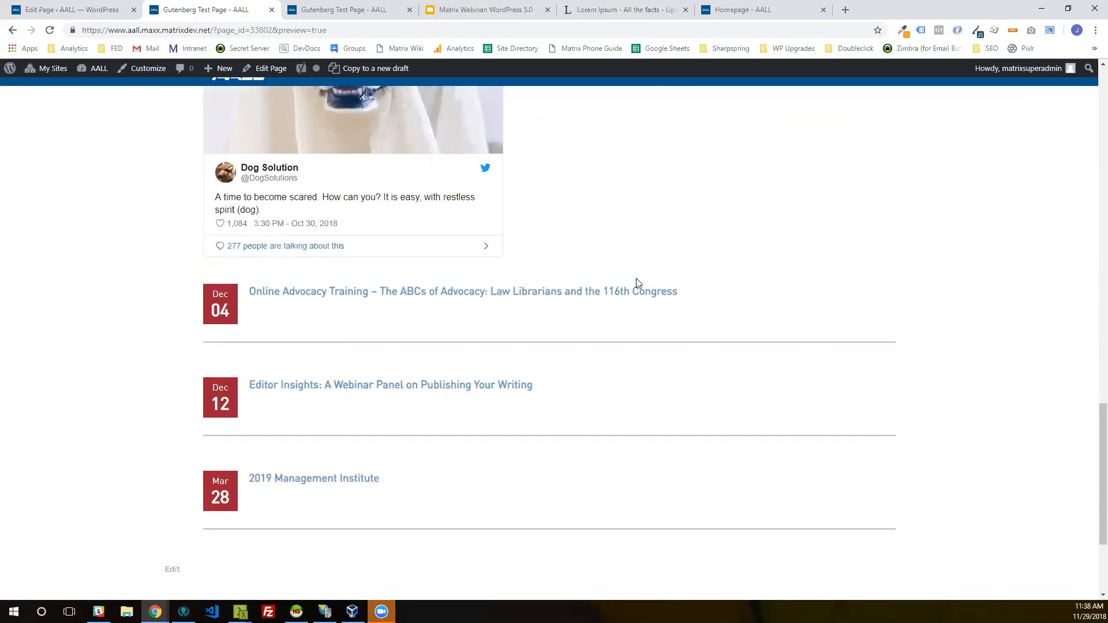
pyautogui.click(103, 8)
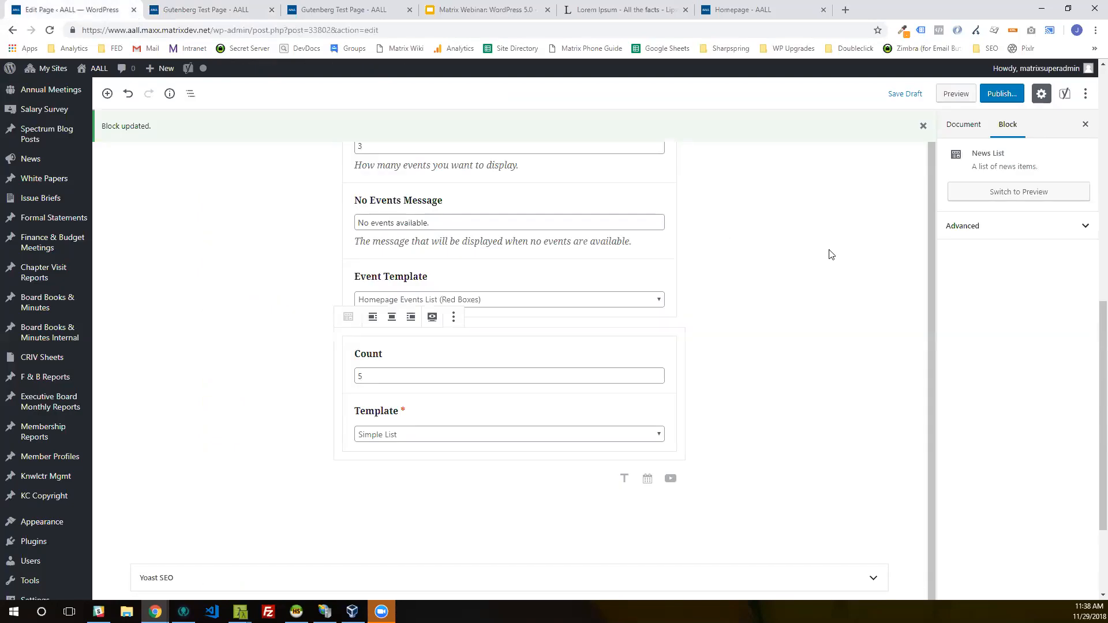
# Step: Publish the page and switch back to its preview
pyautogui.click(1007, 97)
pyautogui.click(1028, 96)
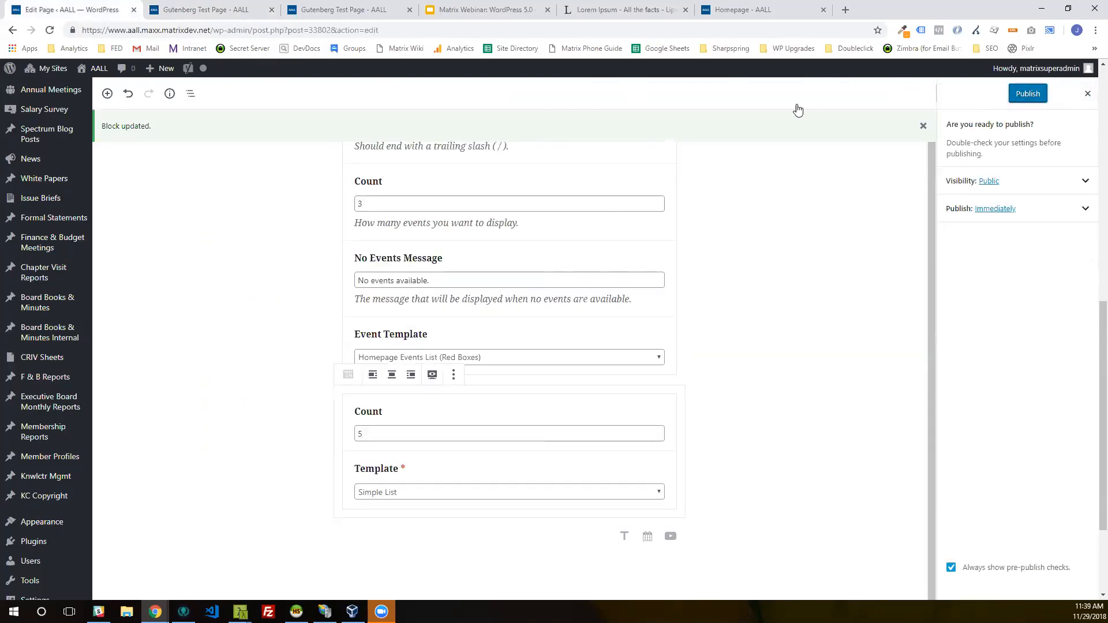
pyautogui.click(201, 7)
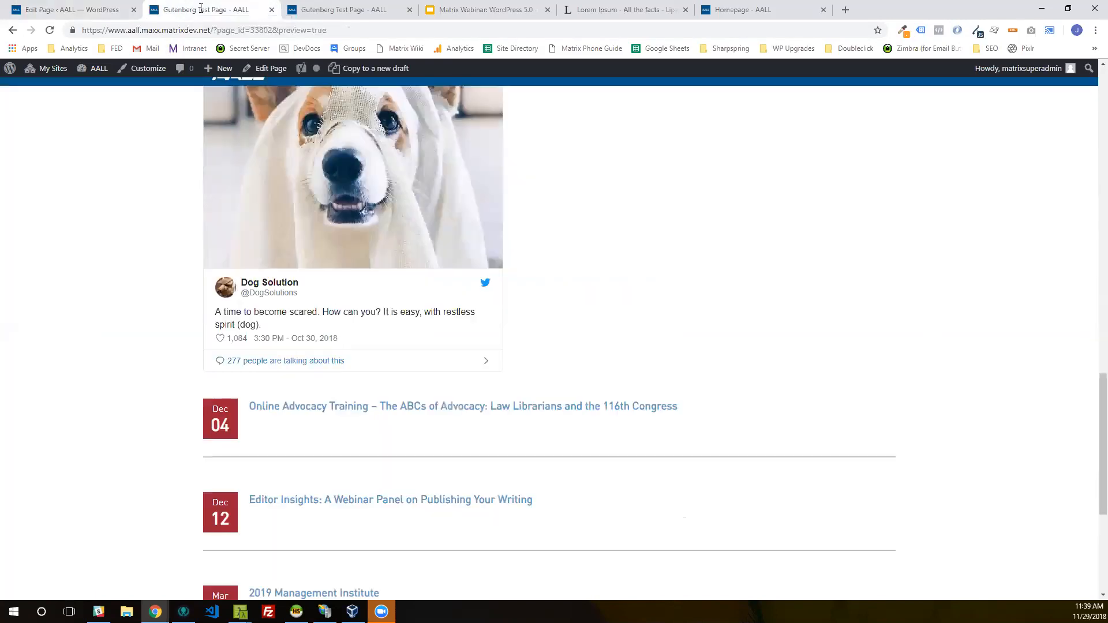
# Step: Check the preview around the events list for news items, return to the page editor and dismiss both notices
pyautogui.scroll(-1, 577, 424)
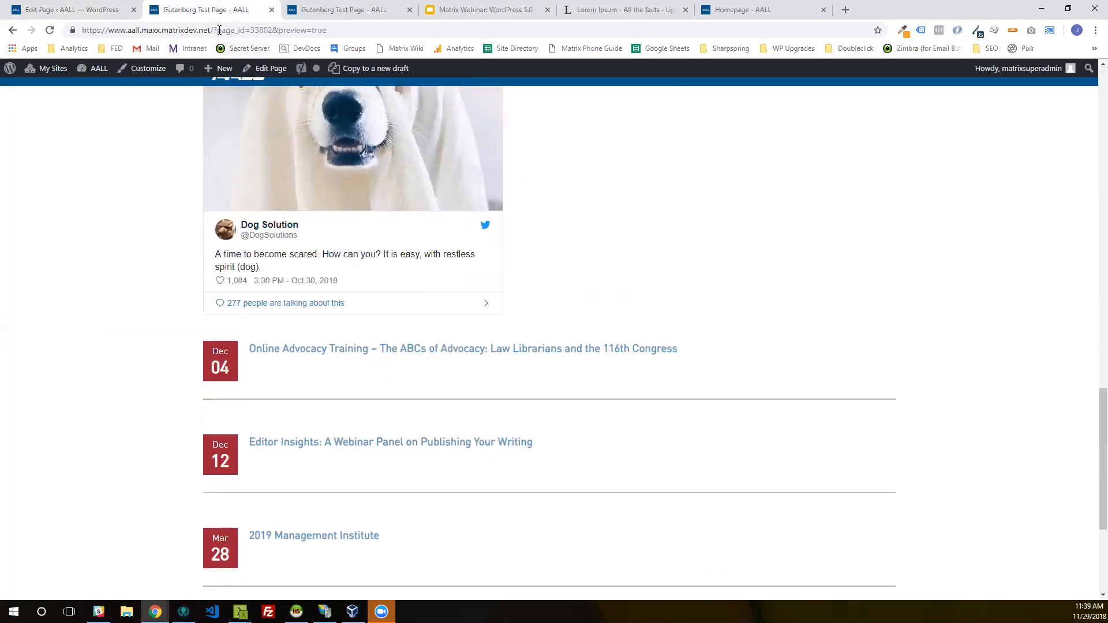
pyautogui.click(121, 9)
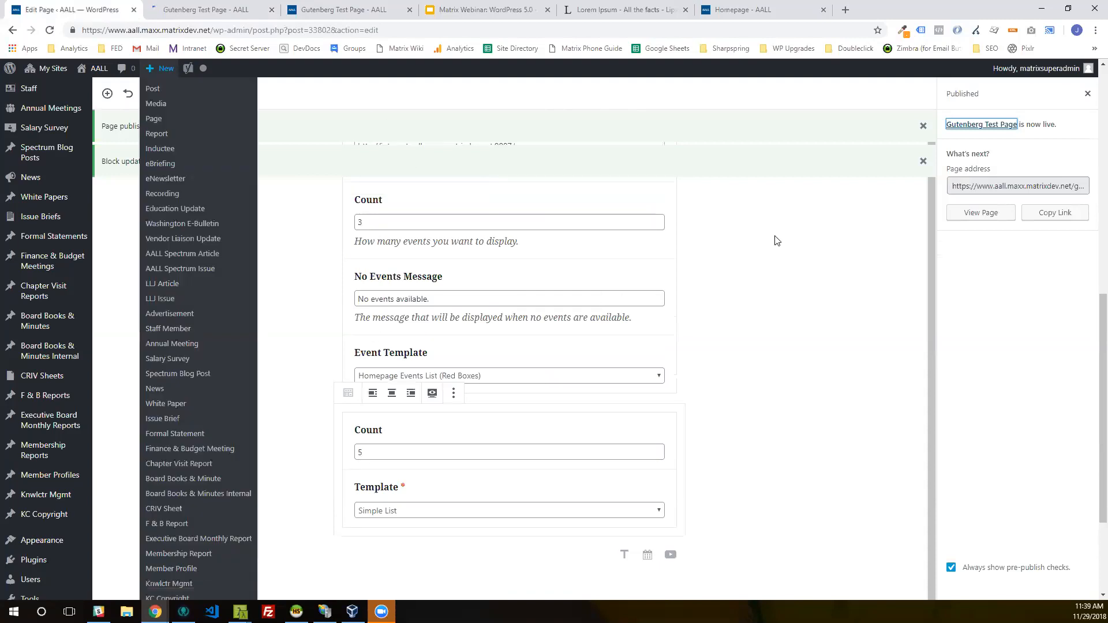
pyautogui.scroll(2, 776, 240)
pyautogui.click(924, 161)
pyautogui.click(924, 125)
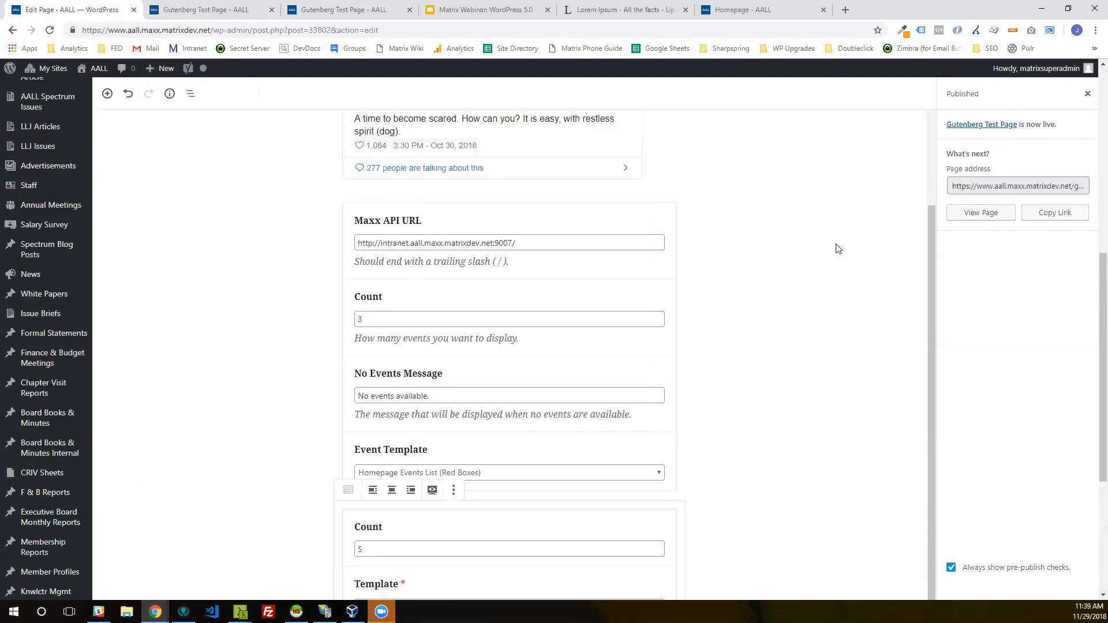
pyautogui.scroll(15, 651, 247)
pyautogui.scroll(4, 372, 258)
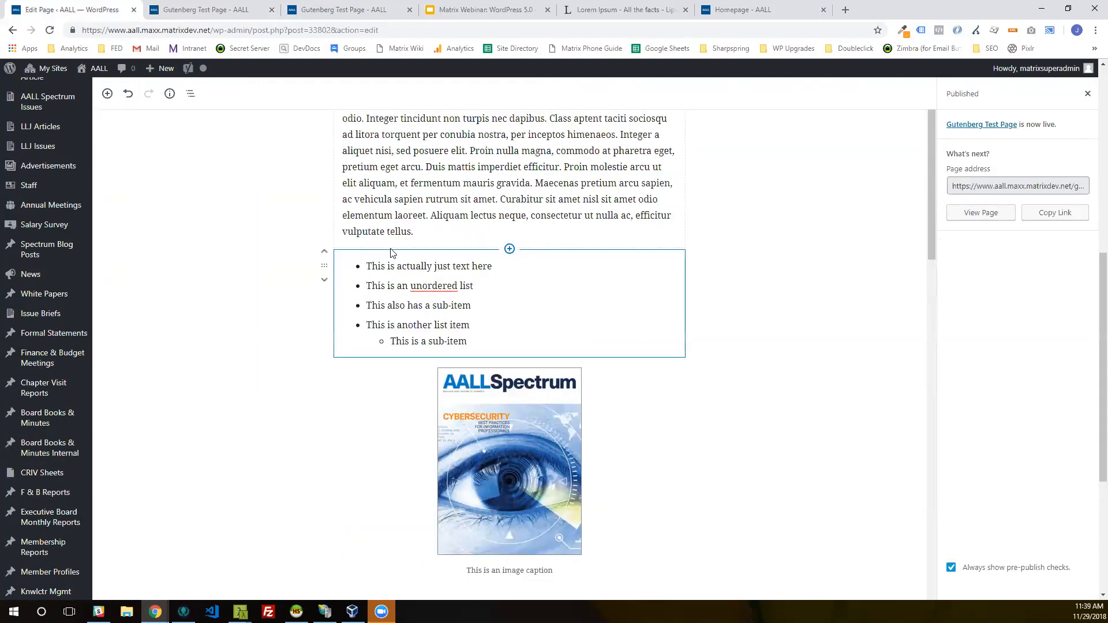
# Step: Load the page preview at the gutenberg-test-page-3 address, check below the events list for news items, and return to the editor
pyautogui.click(190, 9)
pyautogui.click(301, 29)
pyautogui.click(579, 351)
pyautogui.scroll(-13, 581, 345)
pyautogui.scroll(-8, 579, 344)
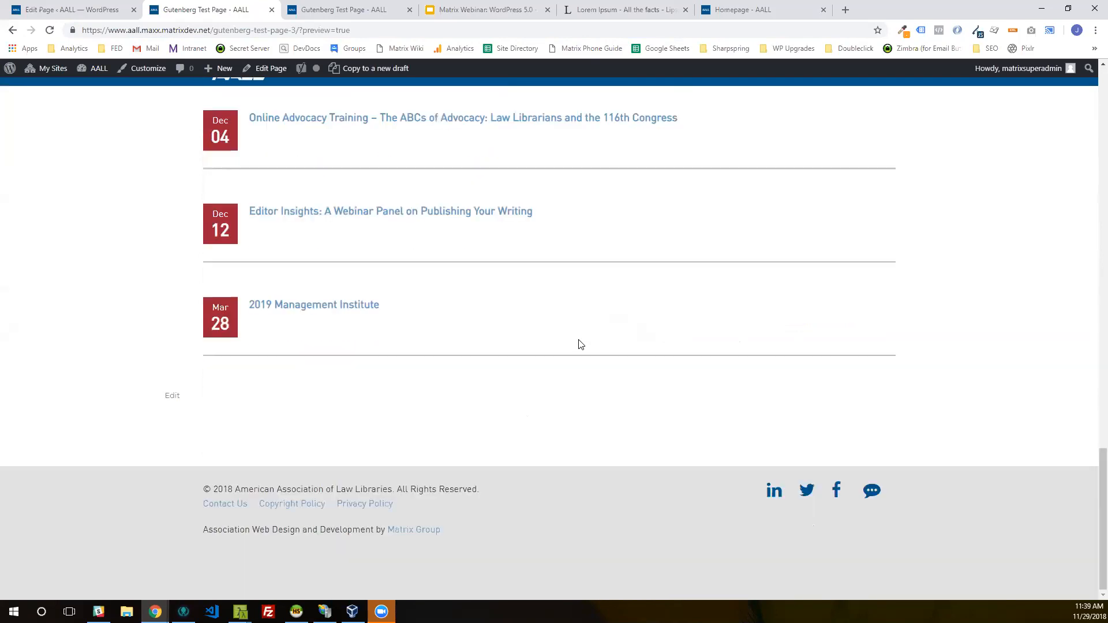
pyautogui.scroll(4, 579, 344)
pyautogui.click(86, 7)
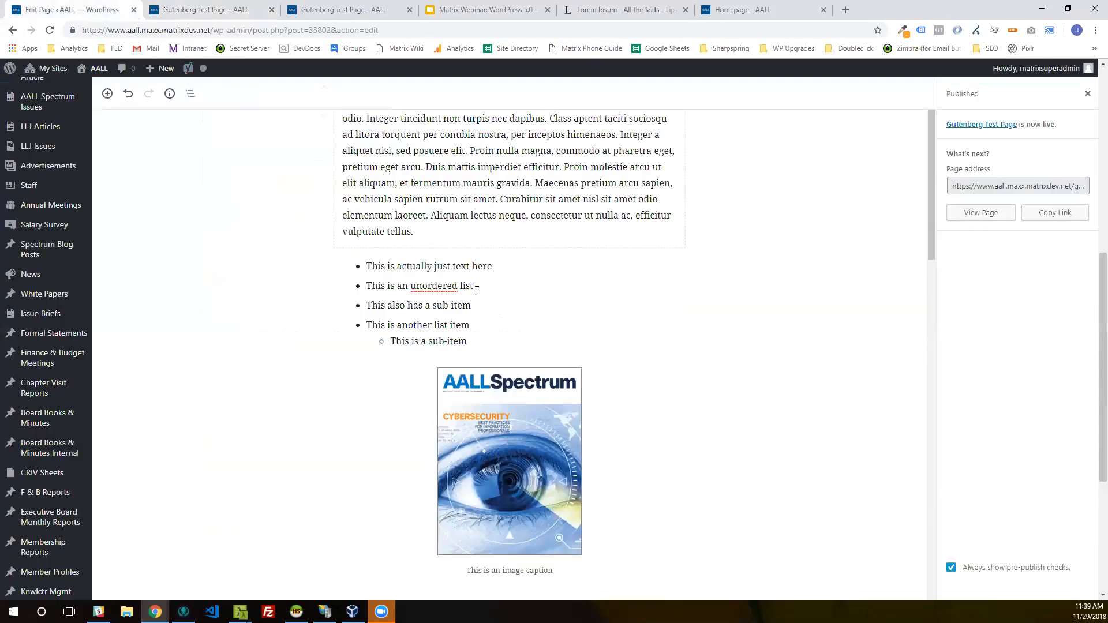
pyautogui.click(199, 9)
pyautogui.click(87, 7)
# Step: View the published page and compare the area below its events list with the preview
pyautogui.click(991, 213)
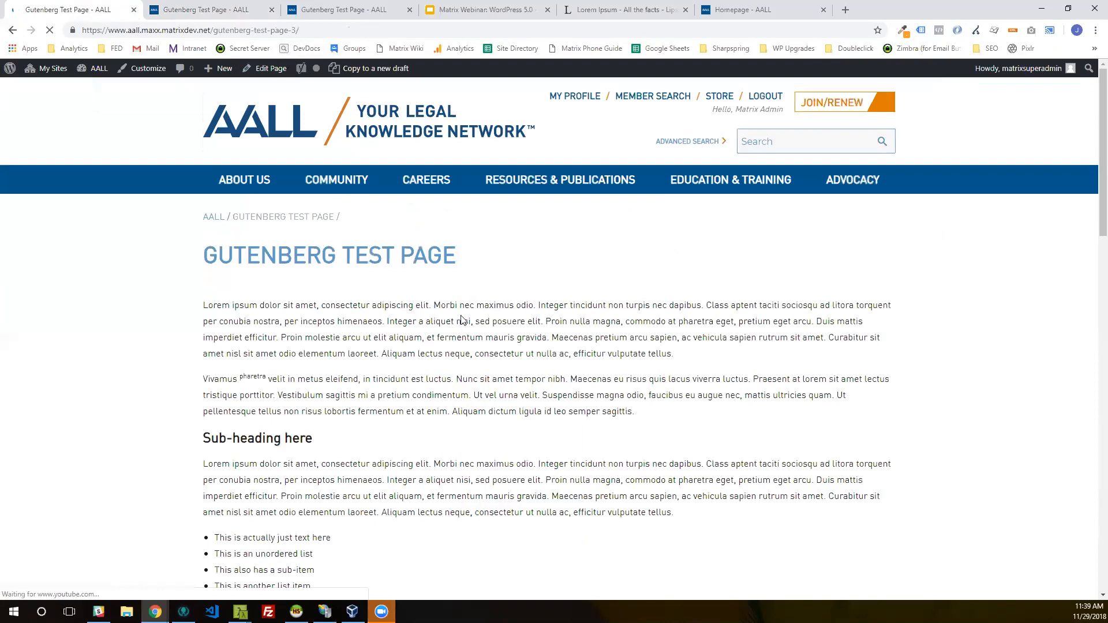
pyautogui.scroll(-15, 462, 317)
pyautogui.scroll(-3, 463, 316)
pyautogui.scroll(5, 462, 315)
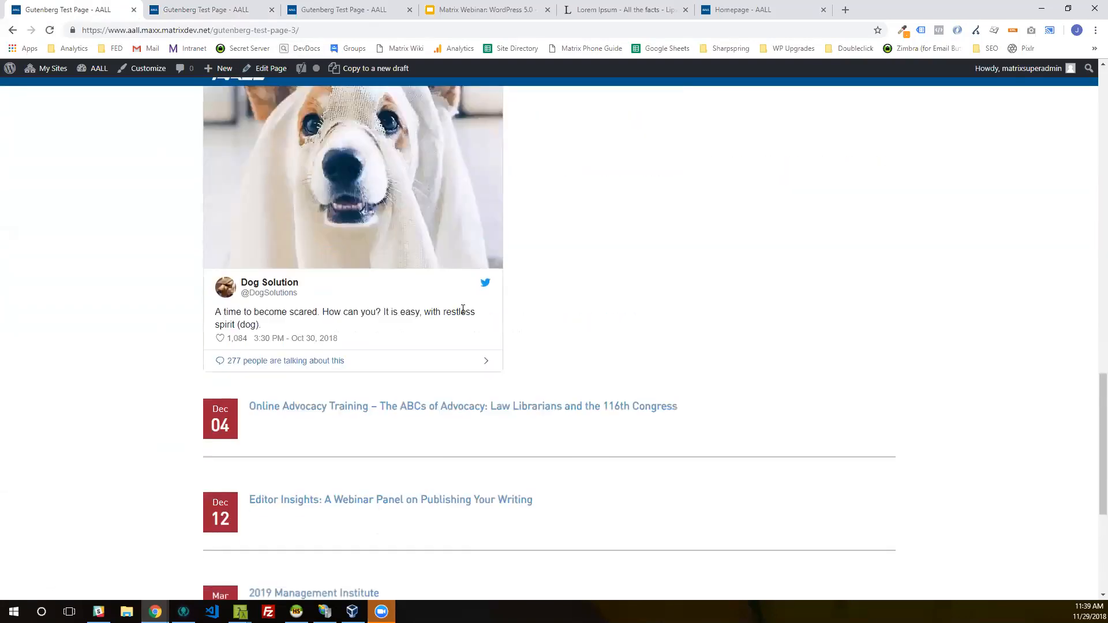
pyautogui.click(181, 9)
pyautogui.click(60, 5)
# Step: Reopen the page for editing, choose the Simple List template in the News List block, and update the page
pyautogui.click(260, 68)
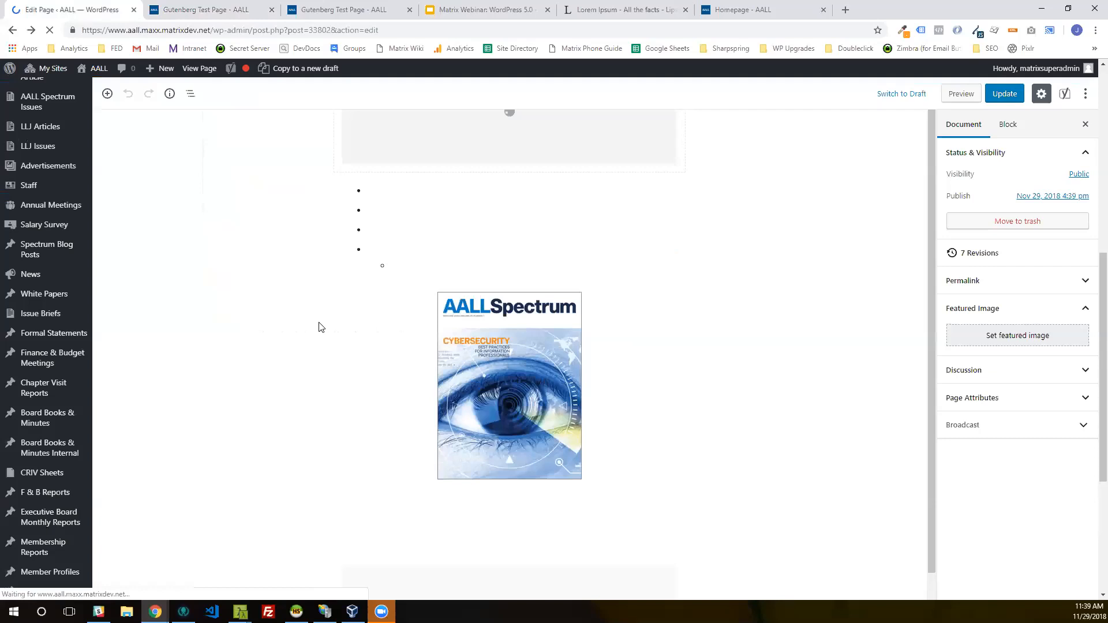
pyautogui.scroll(-9, 320, 314)
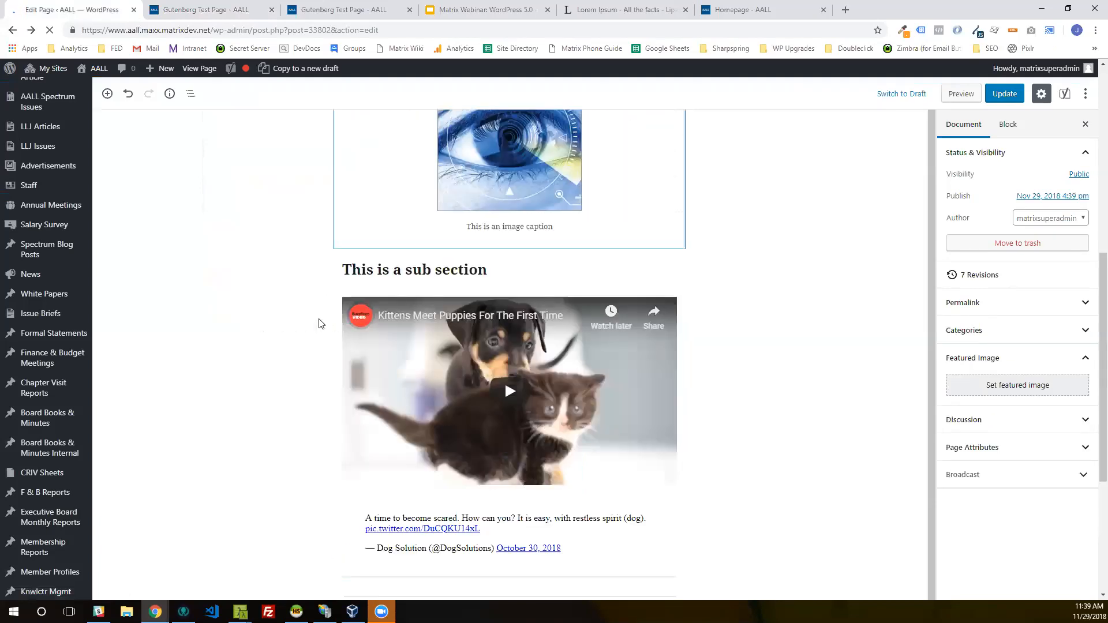
pyautogui.scroll(-5, 319, 314)
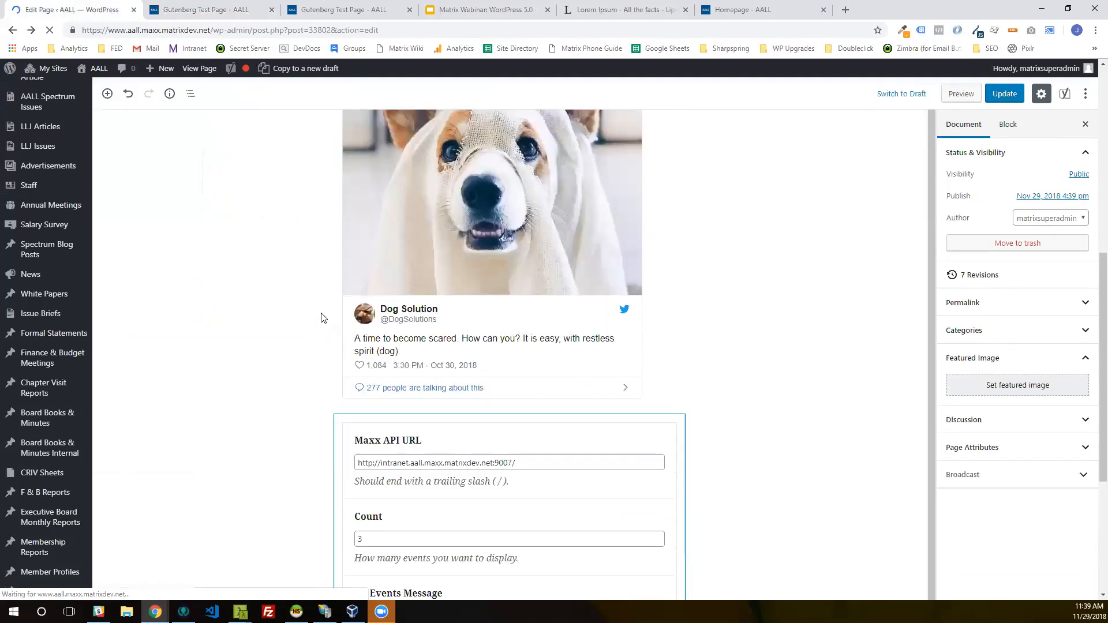
pyautogui.scroll(-4, 595, 480)
pyautogui.scroll(-2, 607, 475)
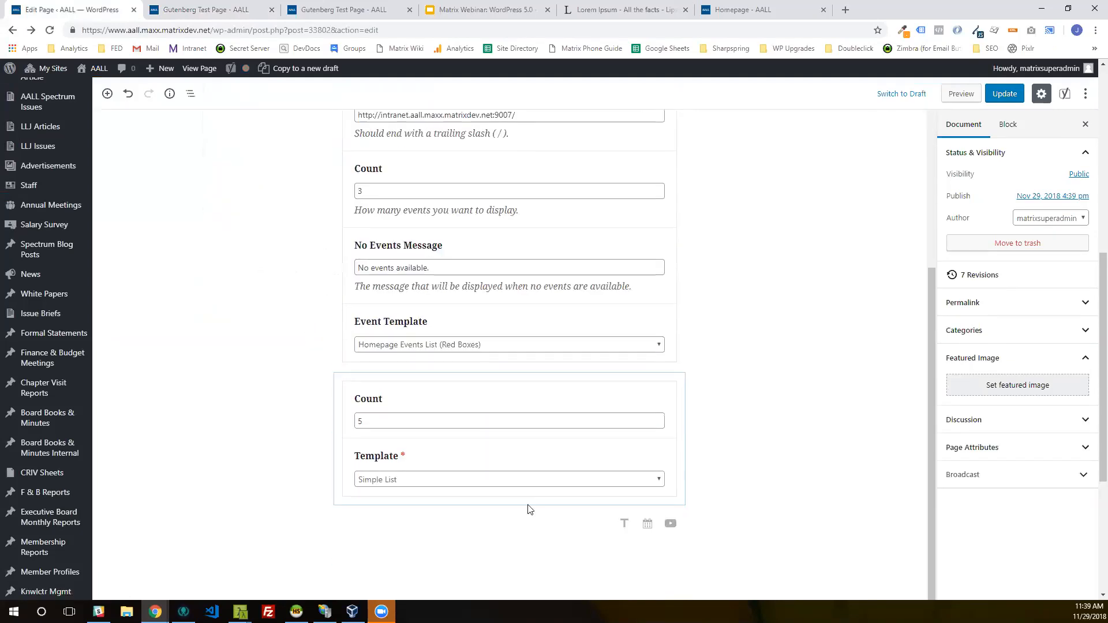
pyautogui.click(496, 473)
pyautogui.click(482, 499)
pyautogui.click(484, 477)
pyautogui.click(484, 488)
pyautogui.click(1003, 97)
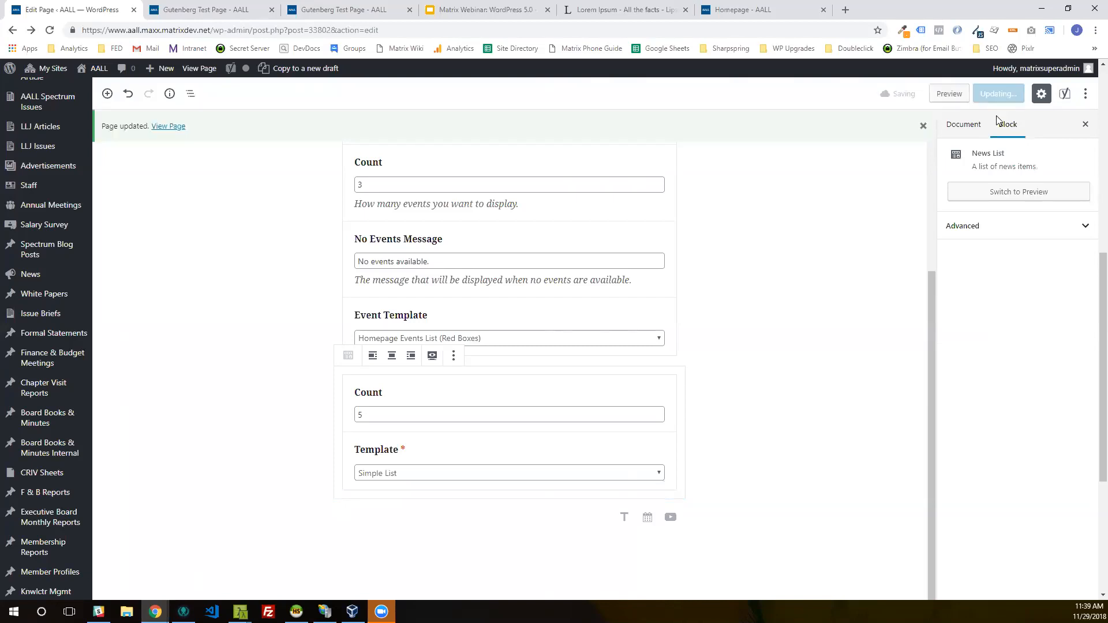
# Step: Load the page address without the preview parameter, examine the news list below the events, and return to the editor
pyautogui.click(208, 10)
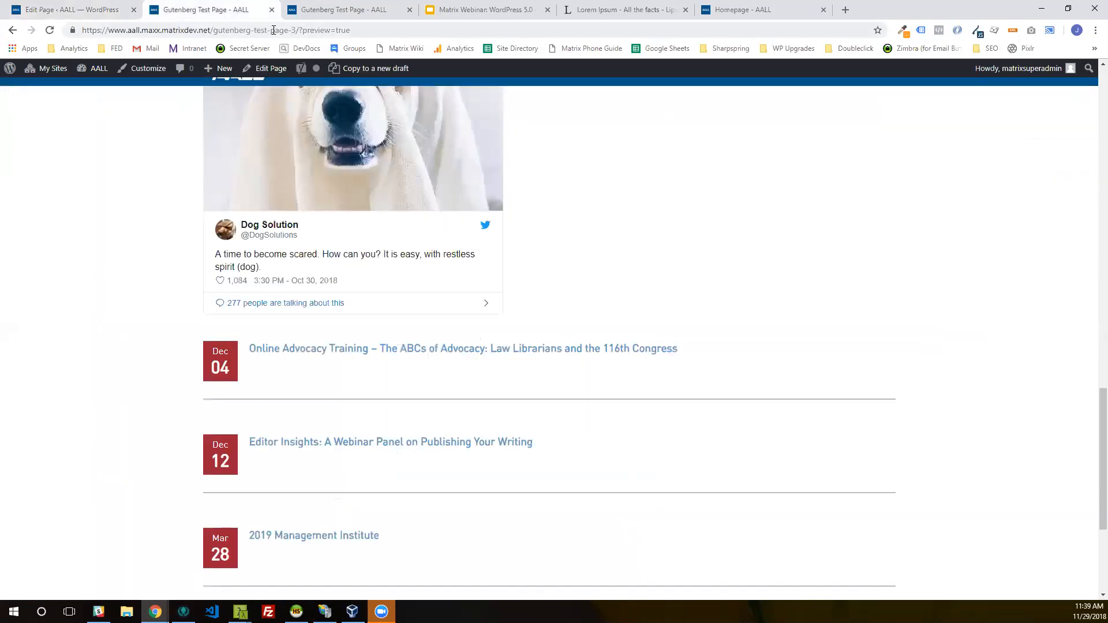
pyautogui.moveTo(299, 31); pyautogui.dragTo(350, 30)
pyautogui.press('BackSpace')
pyautogui.press('Return')
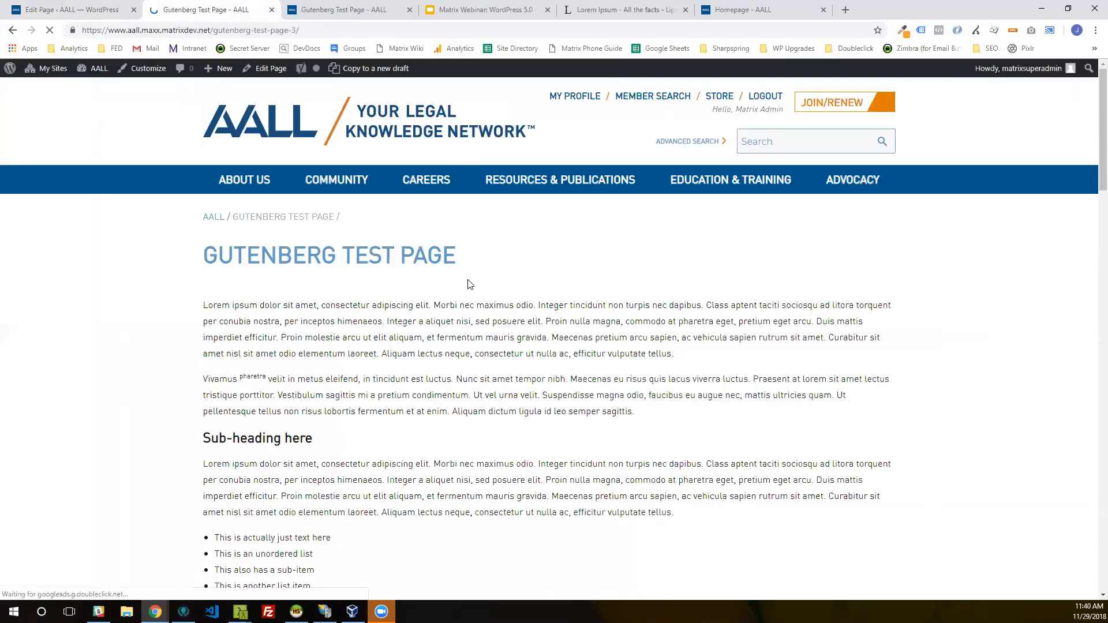
pyautogui.scroll(-15, 470, 283)
pyautogui.scroll(-10, 473, 282)
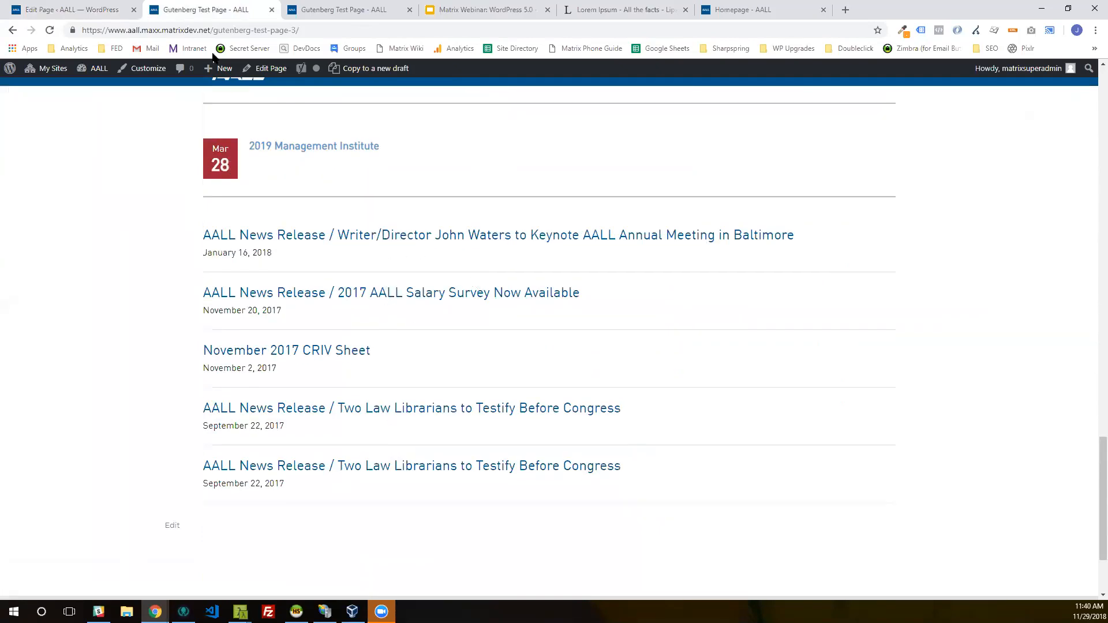
pyautogui.click(81, 7)
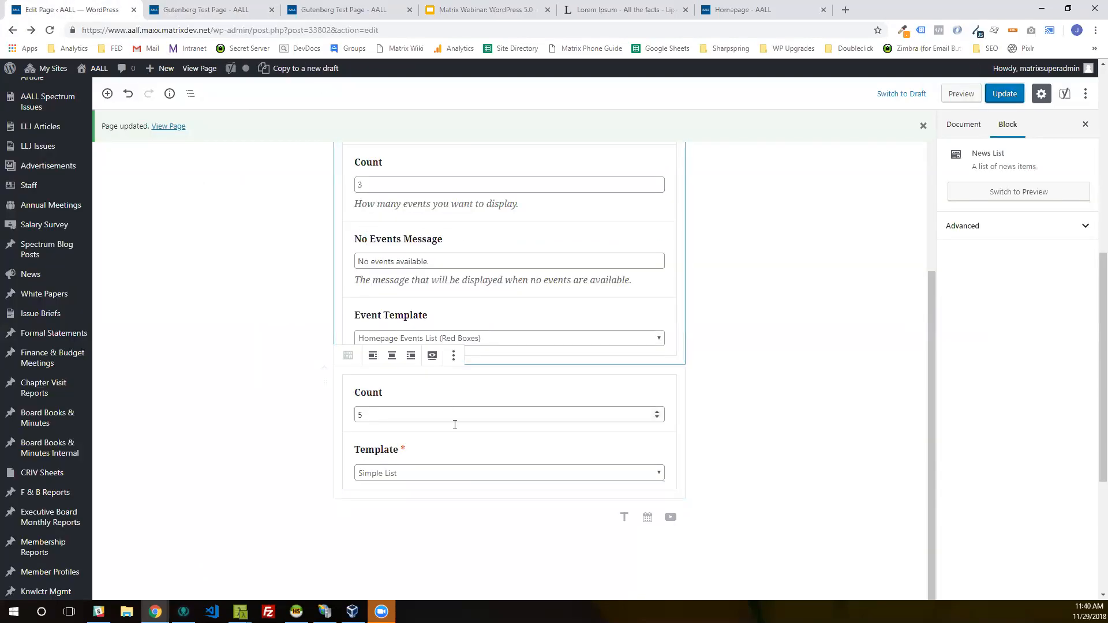
pyautogui.click(237, 8)
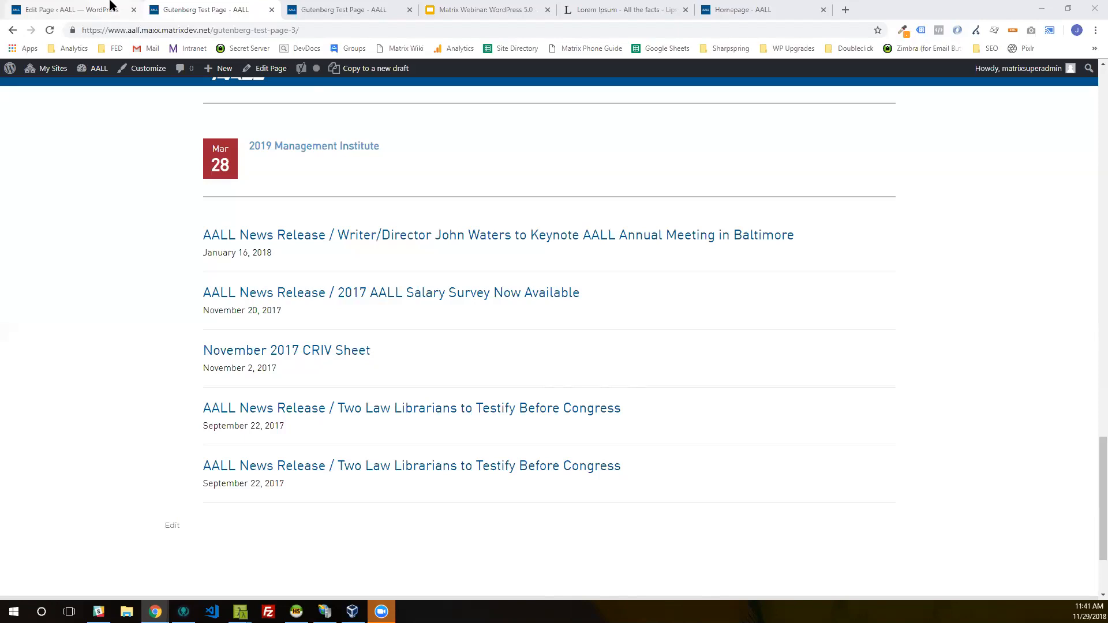
pyautogui.click(112, 6)
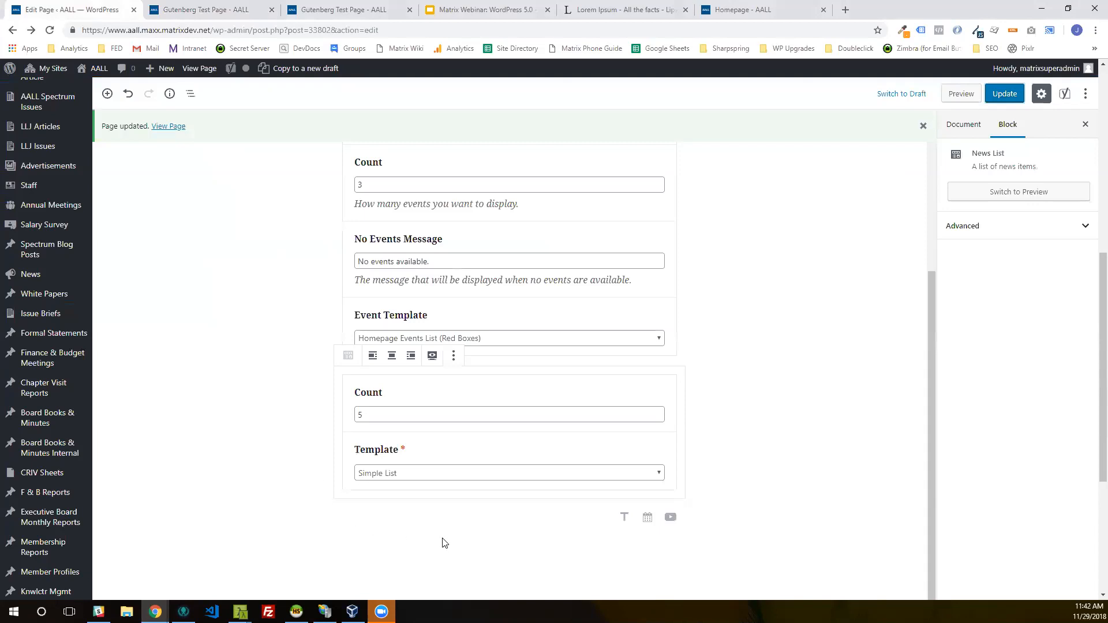
# Step: Start adding a block below the News List block and expand the Layout Elements category
pyautogui.click(504, 537)
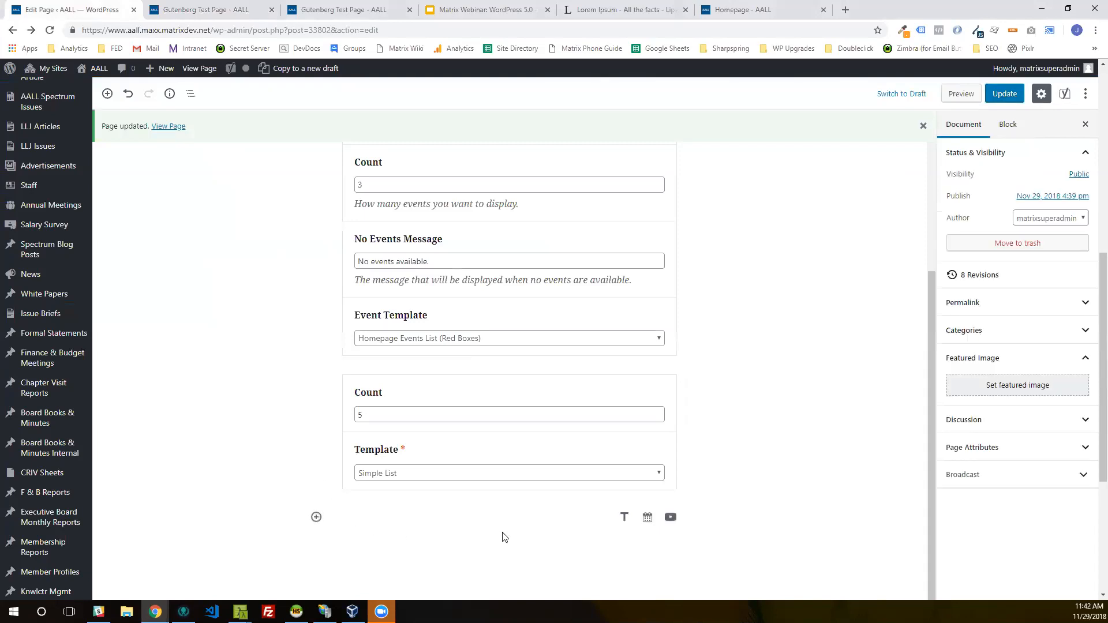
pyautogui.click(316, 518)
pyautogui.scroll(-3, 351, 460)
pyautogui.scroll(-1, 351, 459)
pyautogui.click(346, 342)
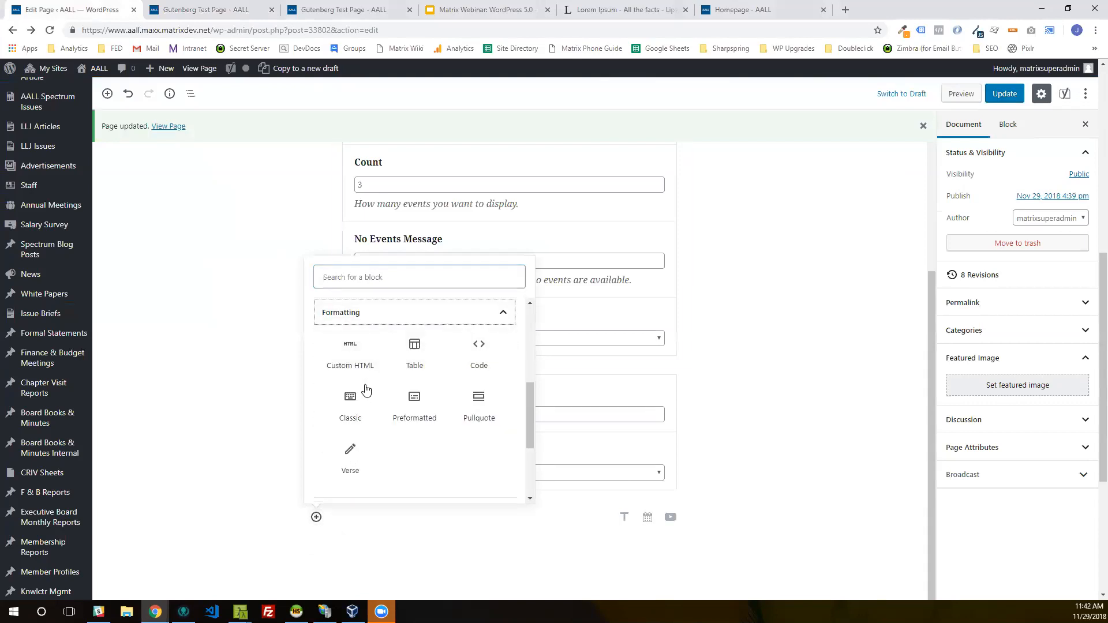
pyautogui.press('Return')
pyautogui.click(365, 384)
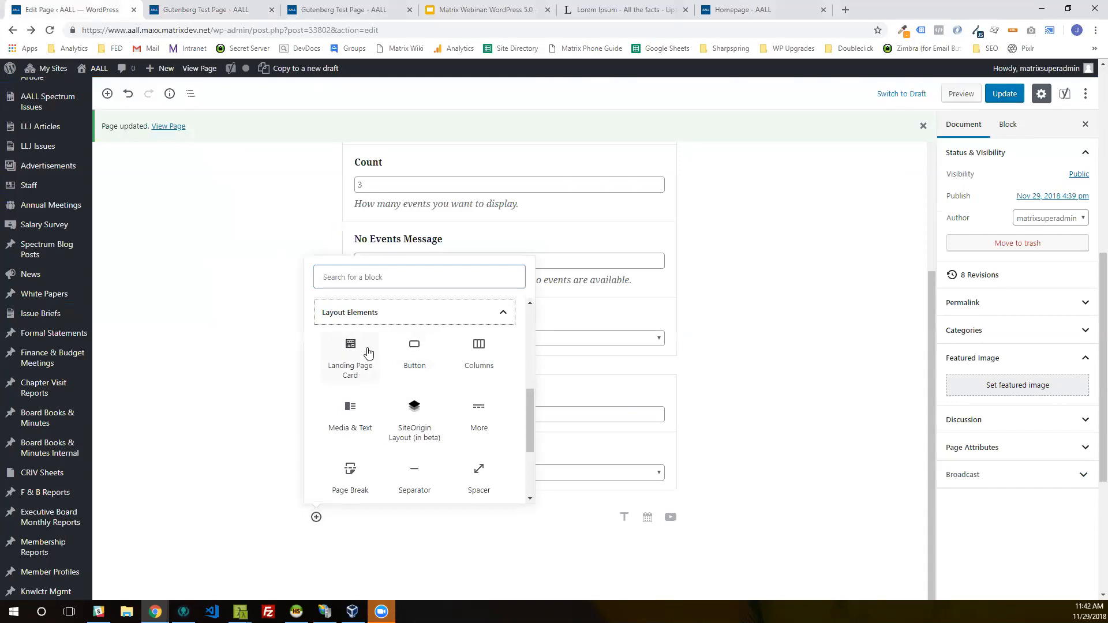
# Step: Examine the landing page cards on the live AALL site's About Us page, and return to the page editor
pyautogui.hotkey('ctrl', 'shift', 'Tab')
pyautogui.scroll(11, 359, 119)
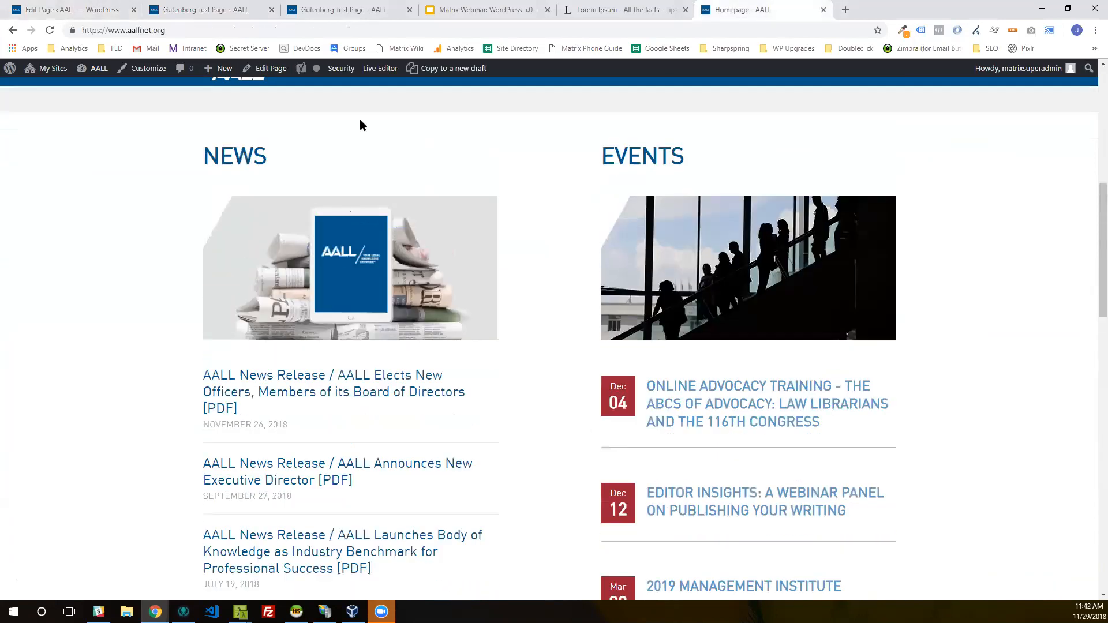
pyautogui.click(245, 180)
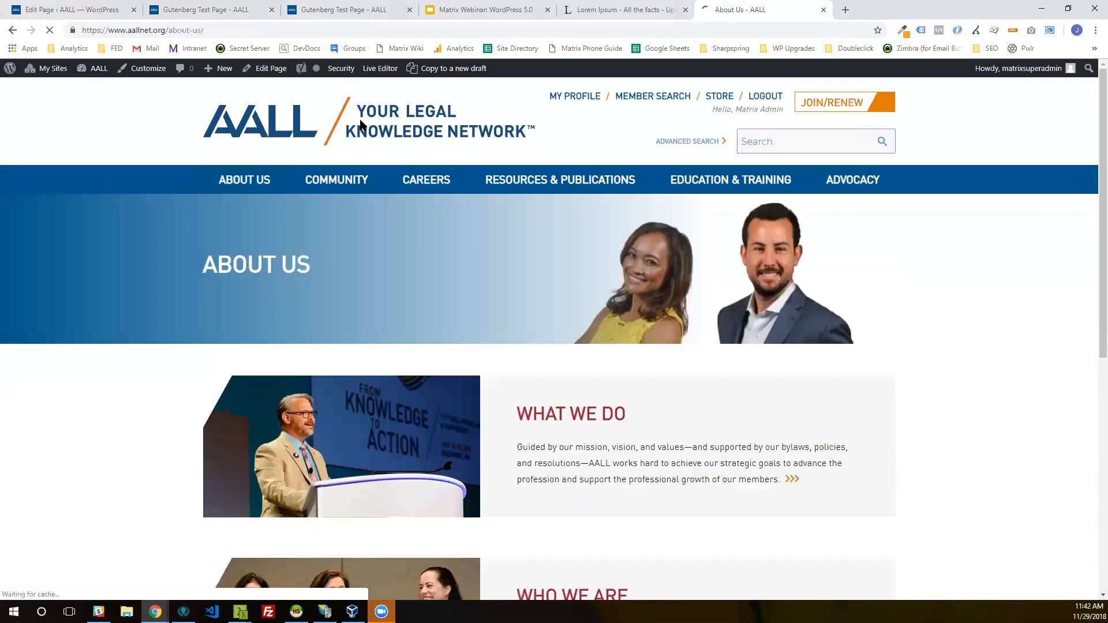
pyautogui.scroll(-4, 360, 121)
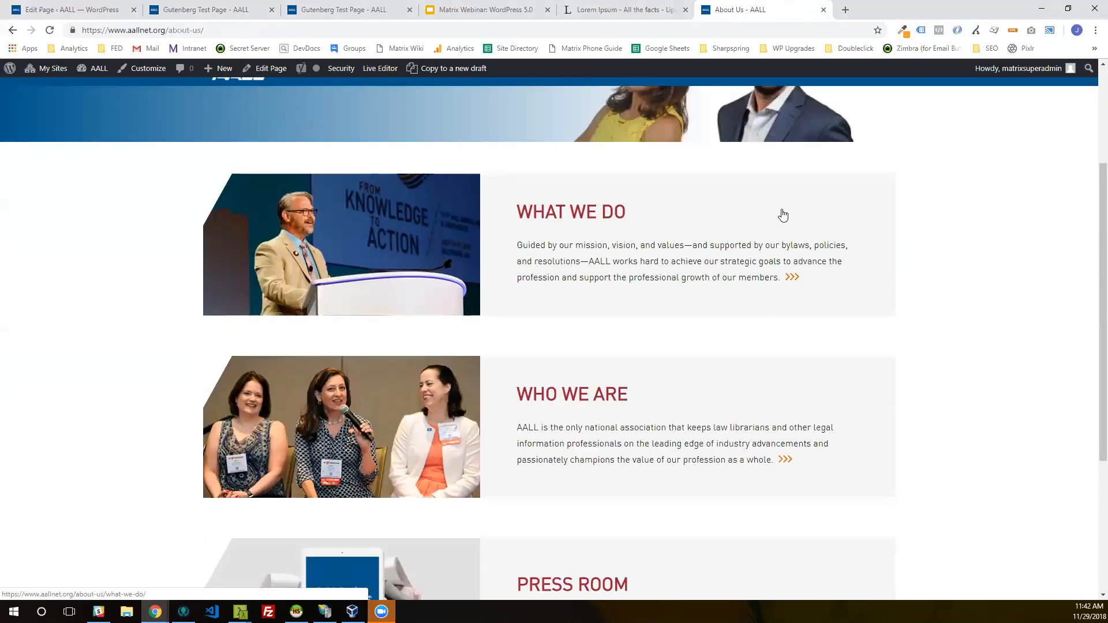
pyautogui.click(231, 9)
pyautogui.click(108, 9)
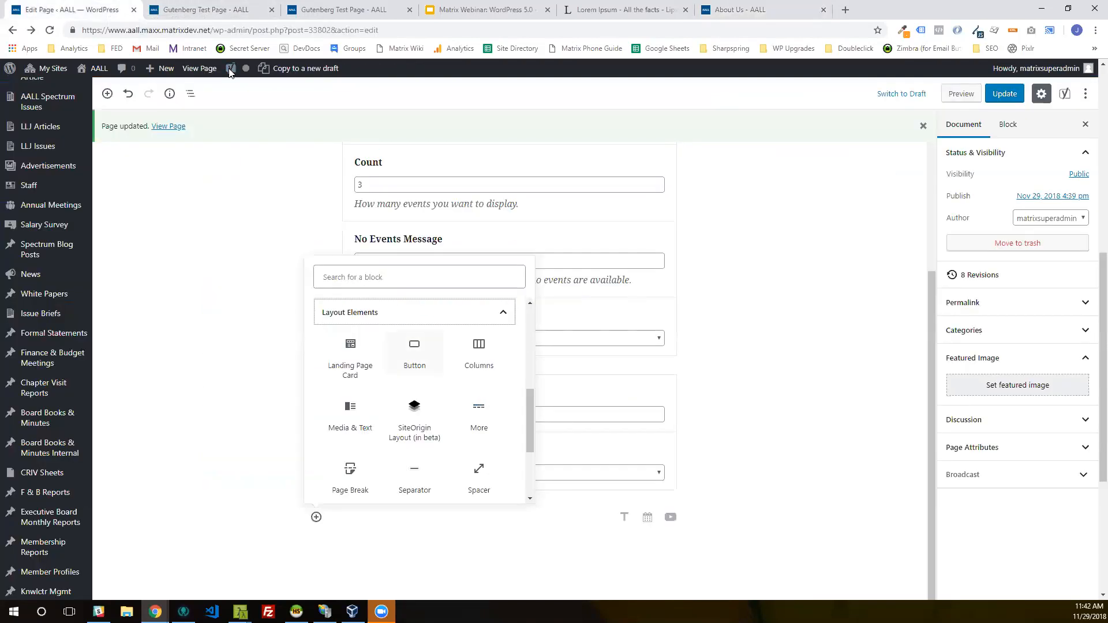
# Step: Insert a Landing Page Card block with the title "Test Title" and the URL /about-us/
pyautogui.click(355, 363)
pyautogui.scroll(-6, 600, 536)
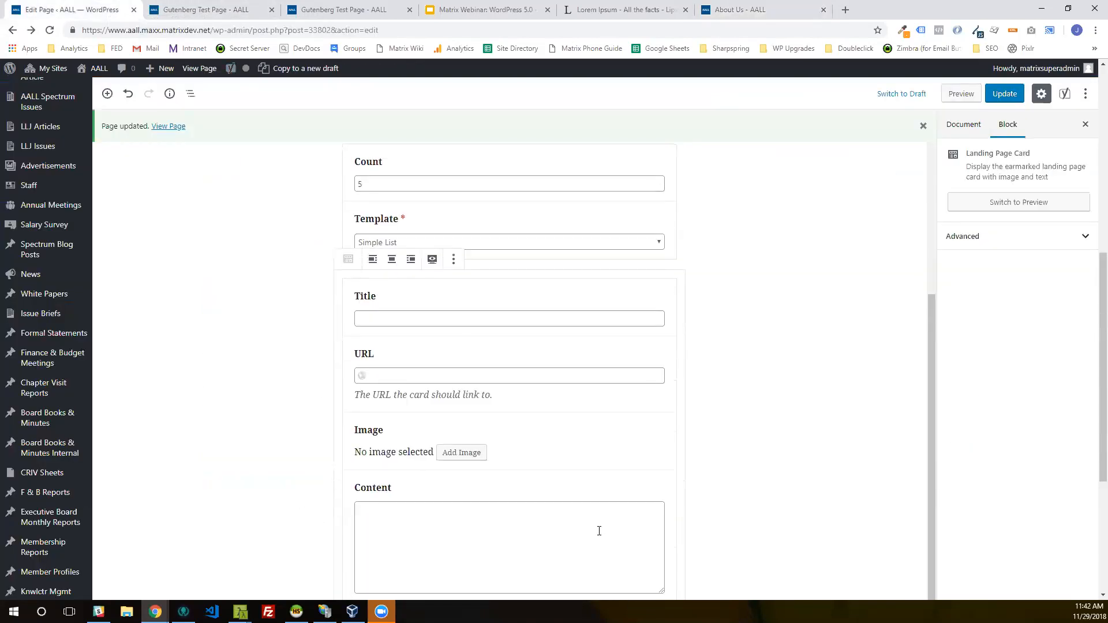
pyautogui.scroll(1, 600, 531)
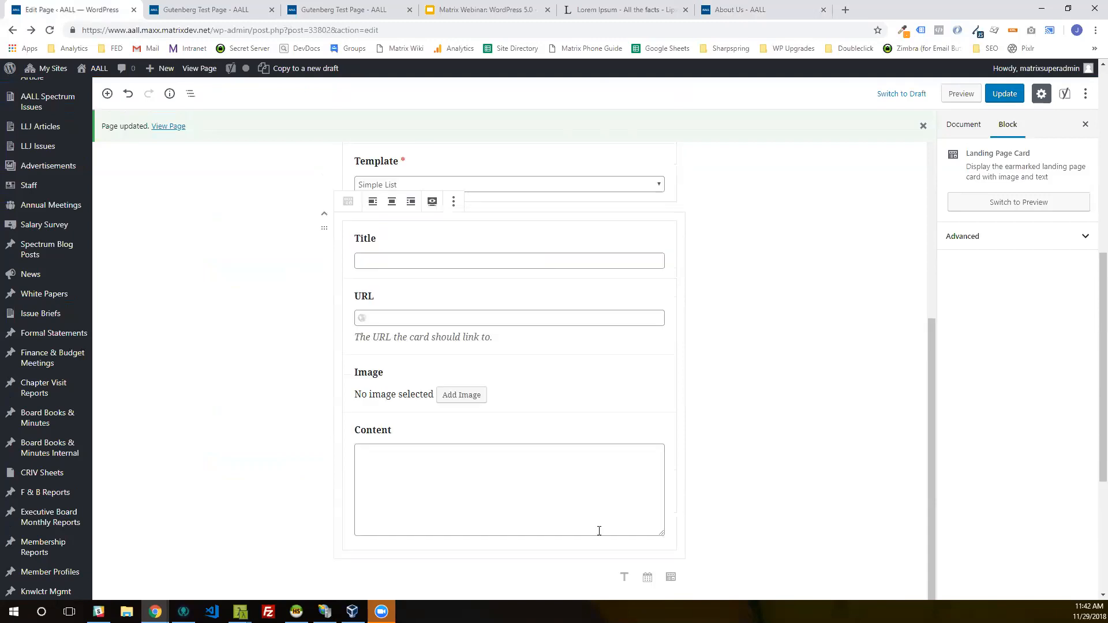
pyautogui.write('Test Title')
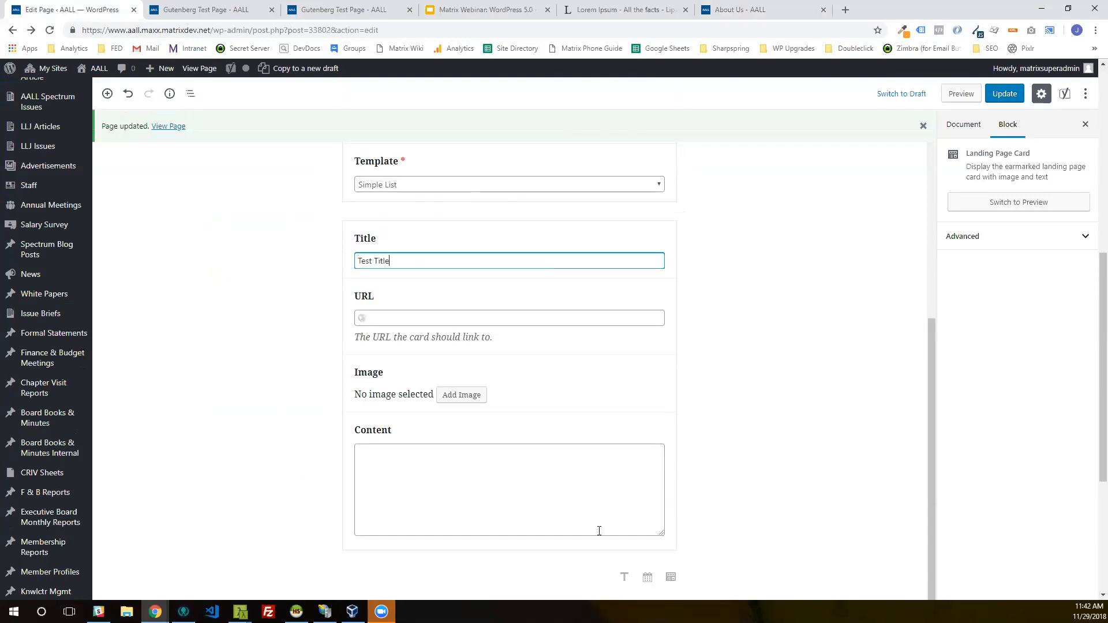
pyautogui.press('Tab')
pyautogui.write('/about-us/')
pyautogui.press('Tab')
# Step: Search the media library for "who-we" and add the photo of the woman holding a microphone to the Landing Page Card
pyautogui.press('Return')
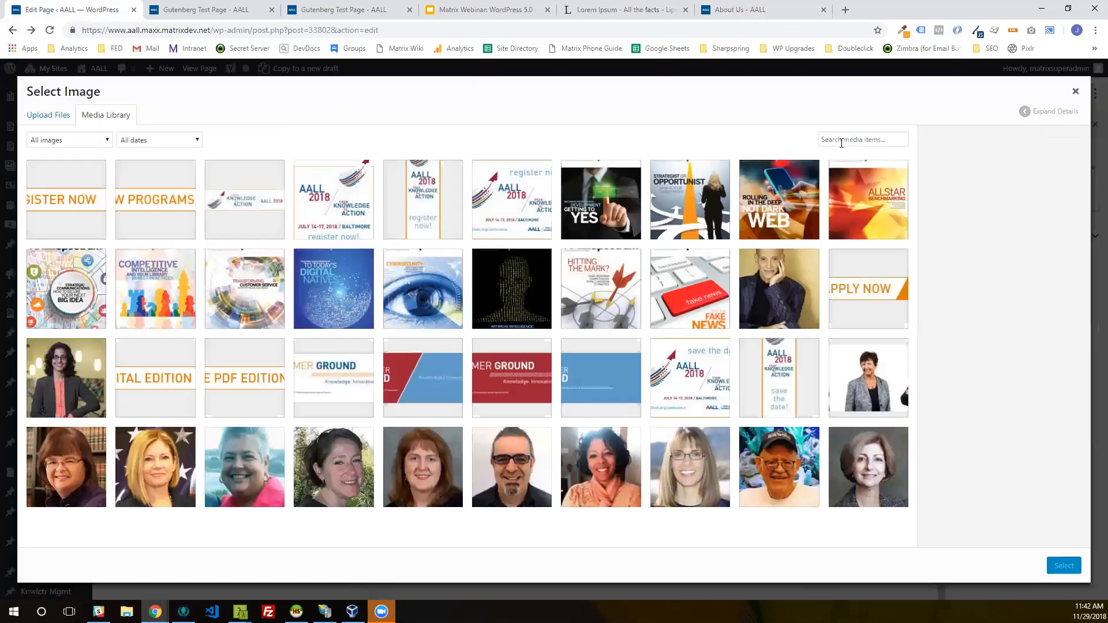
pyautogui.click(838, 141)
pyautogui.write('who-we')
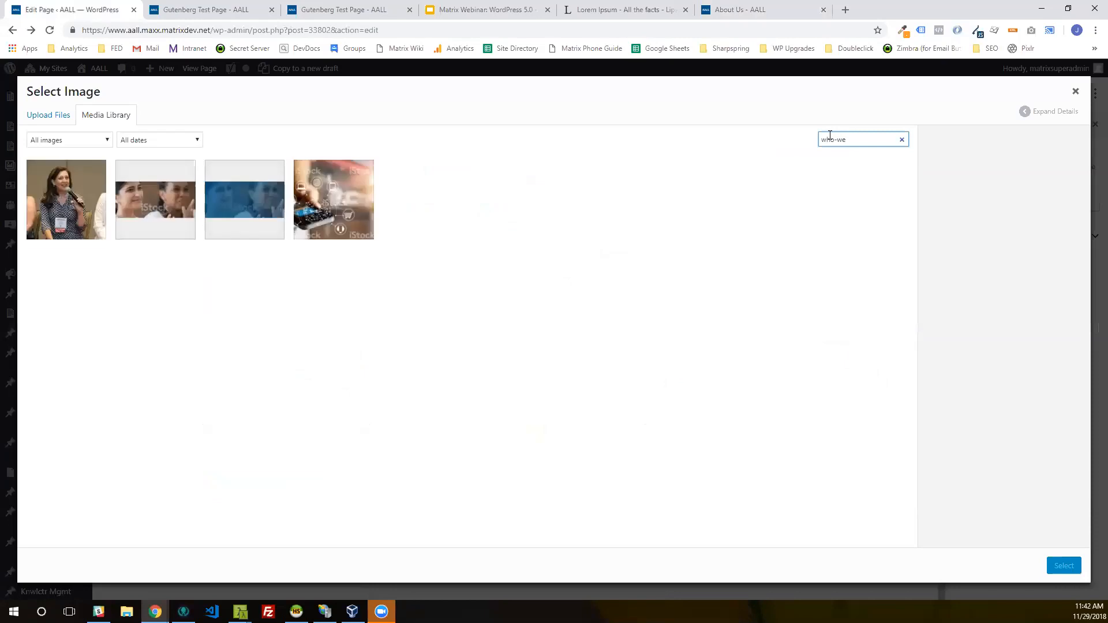
pyautogui.click(67, 200)
pyautogui.click(1062, 567)
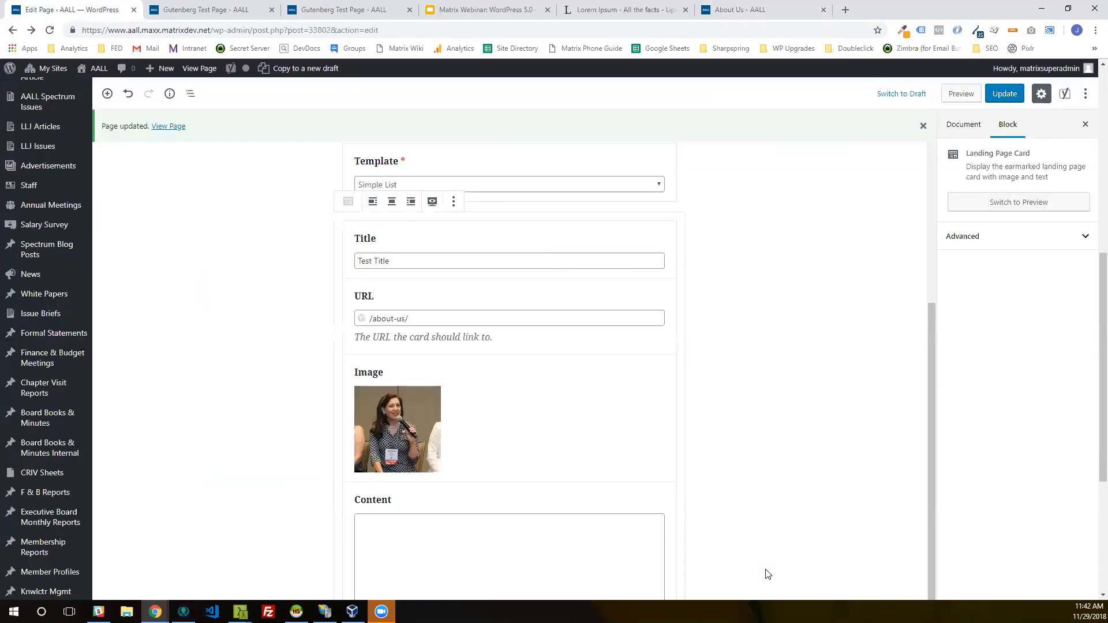
# Step: Enter "This is some test content." as the Landing Page Card's content and update the page
pyautogui.scroll(-2, 767, 574)
pyautogui.press('Tab')
pyautogui.write('This is some test content.')
pyautogui.click(999, 92)
# Step: Reload the published page and examine the landing page card below the news list
pyautogui.click(218, 10)
pyautogui.click(104, 10)
pyautogui.click(181, 5)
pyautogui.press('F5')
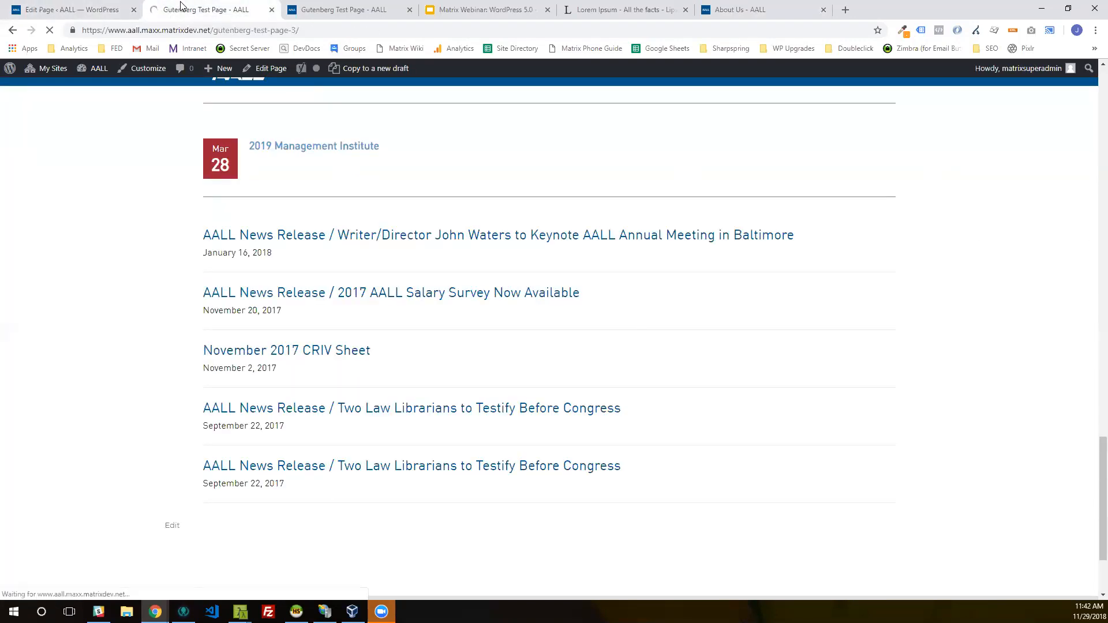
pyautogui.scroll(-15, 364, 284)
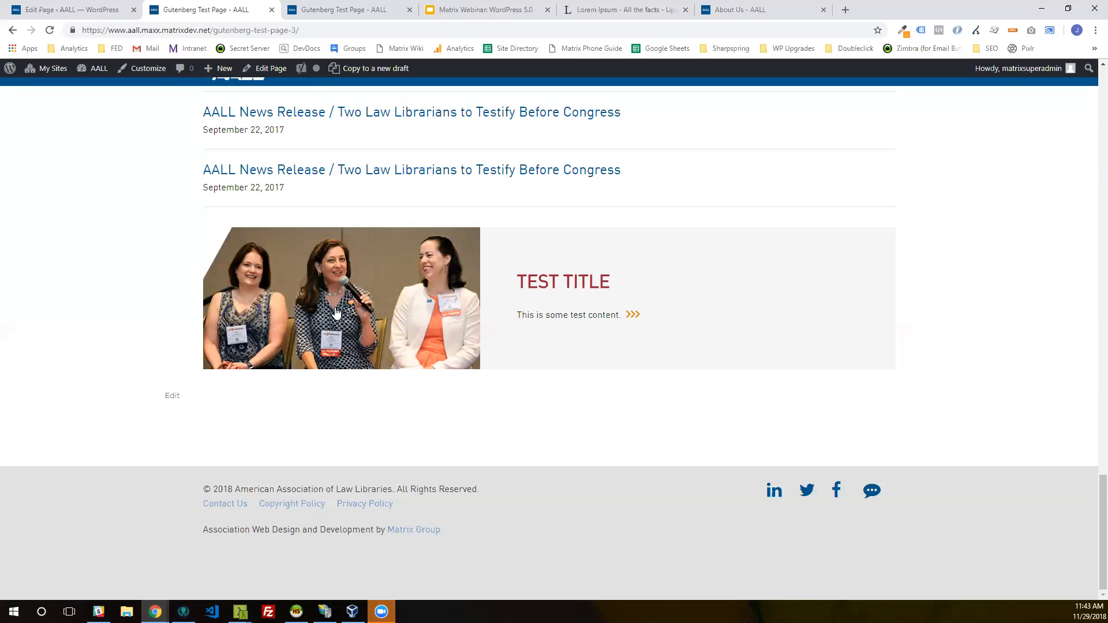
# Step: Return to the page editor and insert a Table block below the Landing Page Card
pyautogui.click(86, 9)
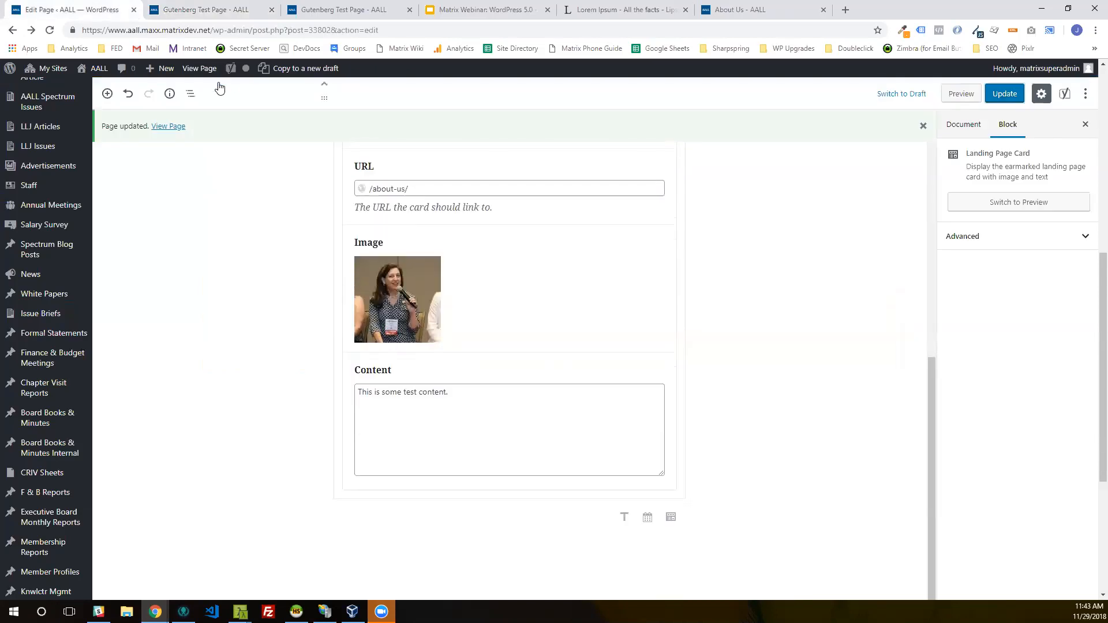
pyautogui.click(317, 517)
pyautogui.scroll(-5, 416, 404)
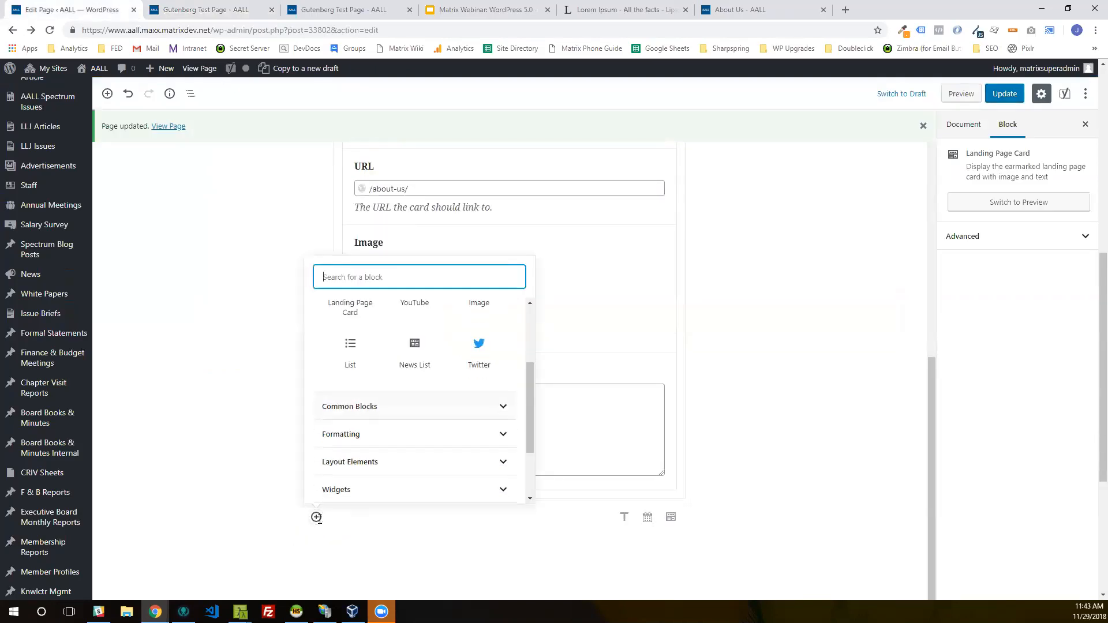
pyautogui.click(346, 383)
pyautogui.press('Return')
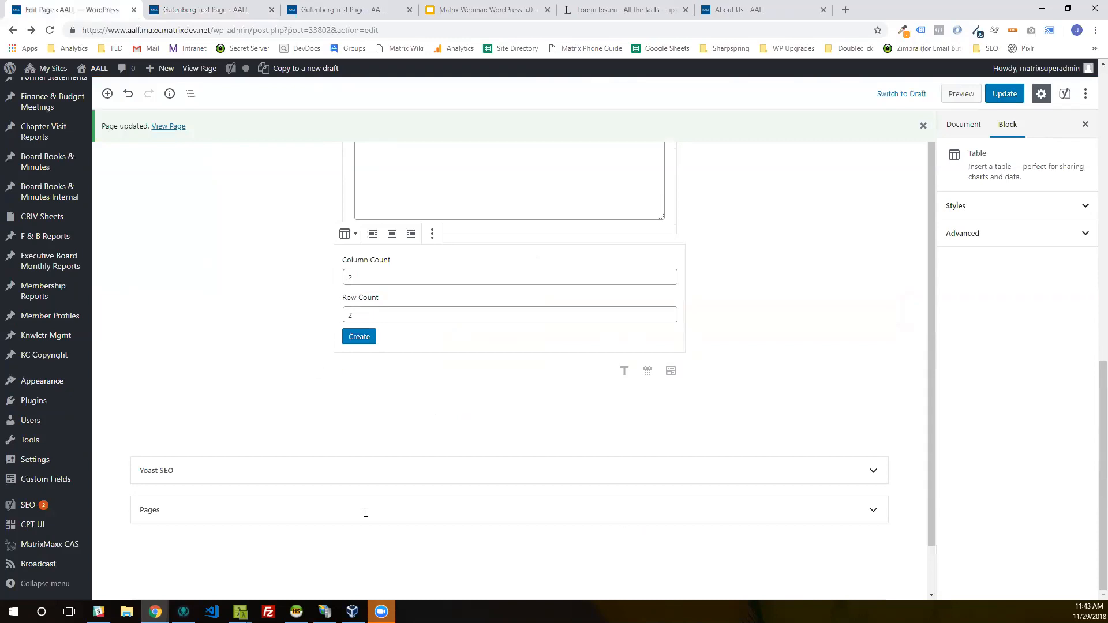
# Step: Create the table with 4 columns and 4 rows
pyautogui.click(371, 280)
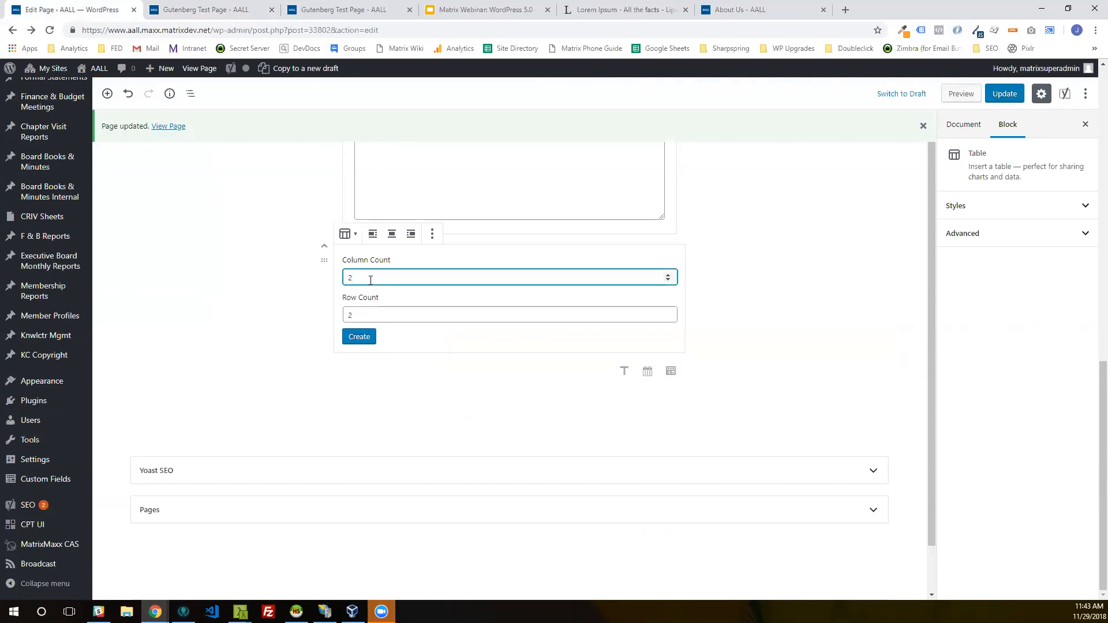
pyautogui.write('4')
pyautogui.press('BackSpace')
pyautogui.write('4')
pyautogui.press('Tab')
pyautogui.write('4')
pyautogui.press('Tab')
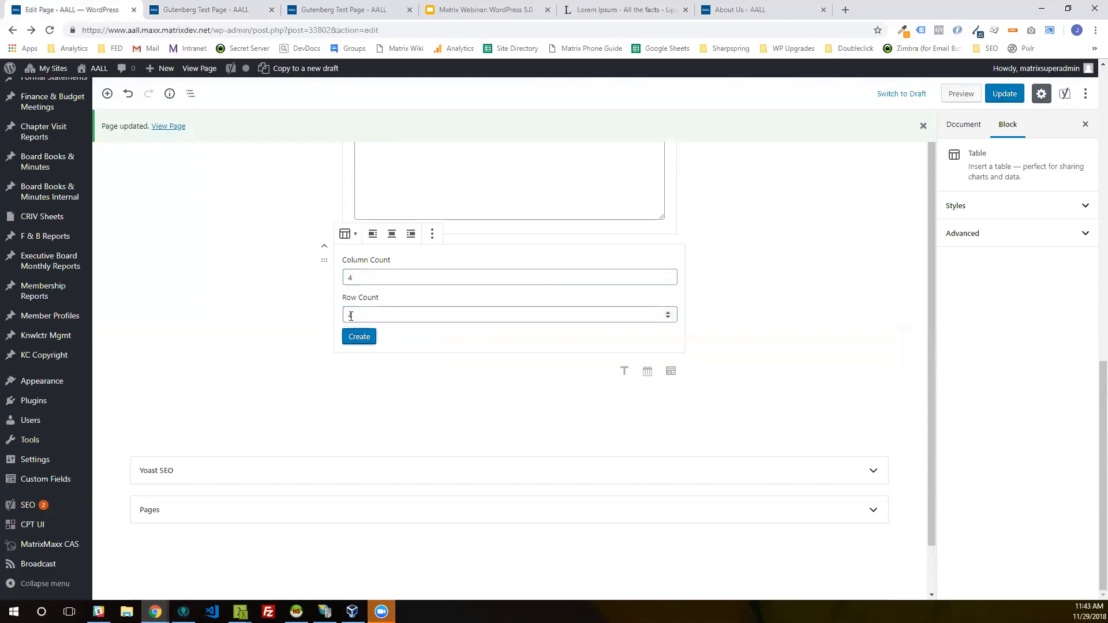
pyautogui.click(364, 333)
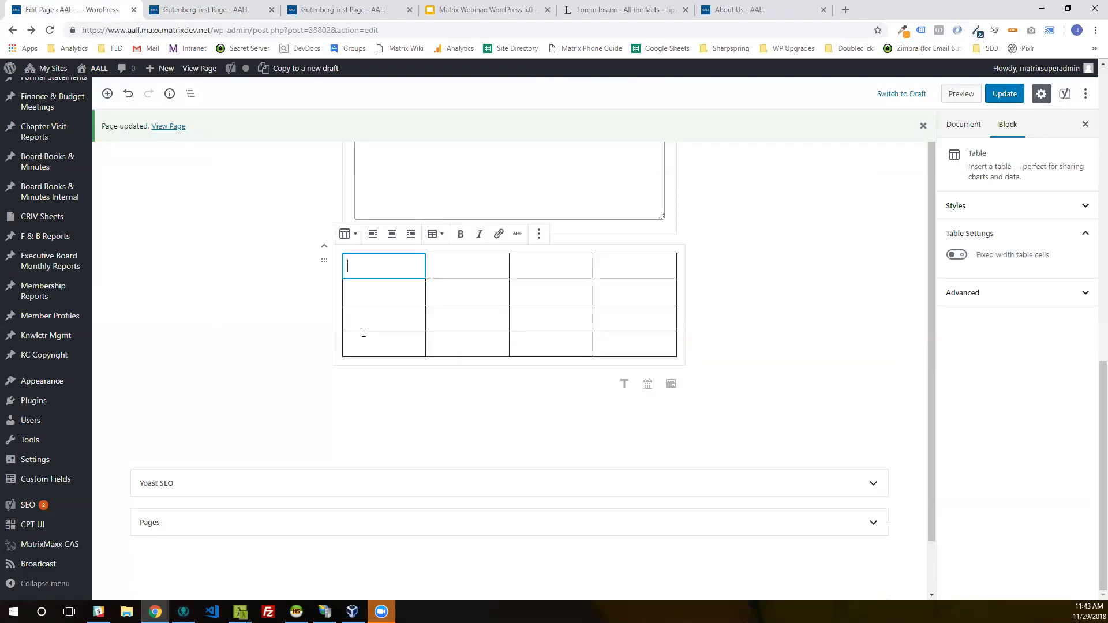
# Step: Fill the table's first row with "this", "is", "the" and "table", and view the available row and column editing options
pyautogui.write('this')
pyautogui.press('Tab')
pyautogui.write('is')
pyautogui.press('Tab')
pyautogui.write('the')
pyautogui.press('Tab')
pyautogui.write('table')
pyautogui.press('Tab')
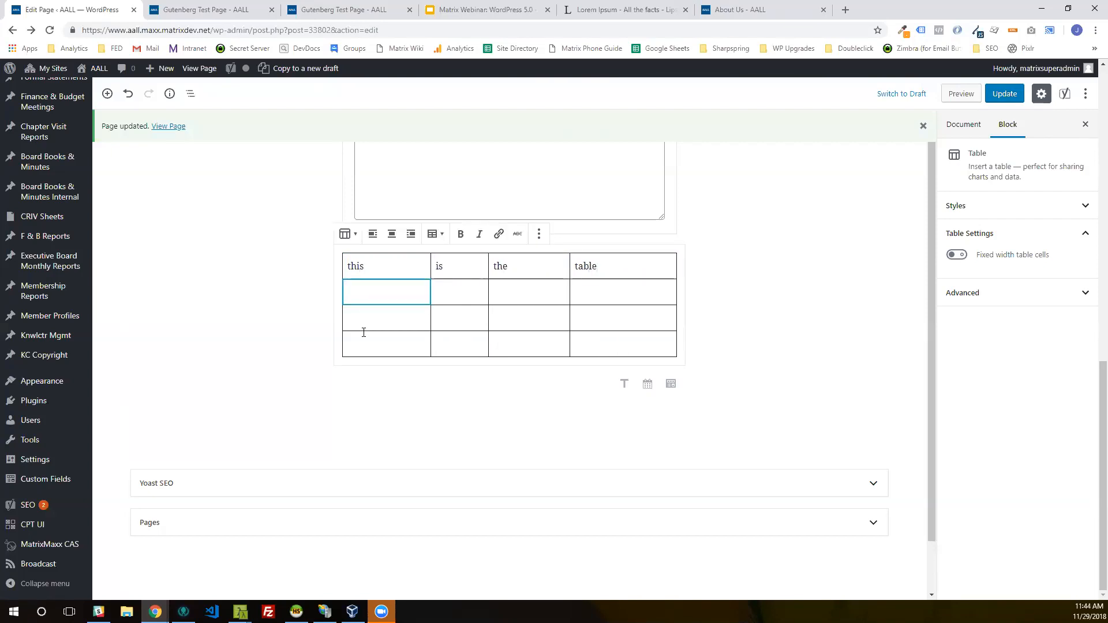
pyautogui.click(436, 234)
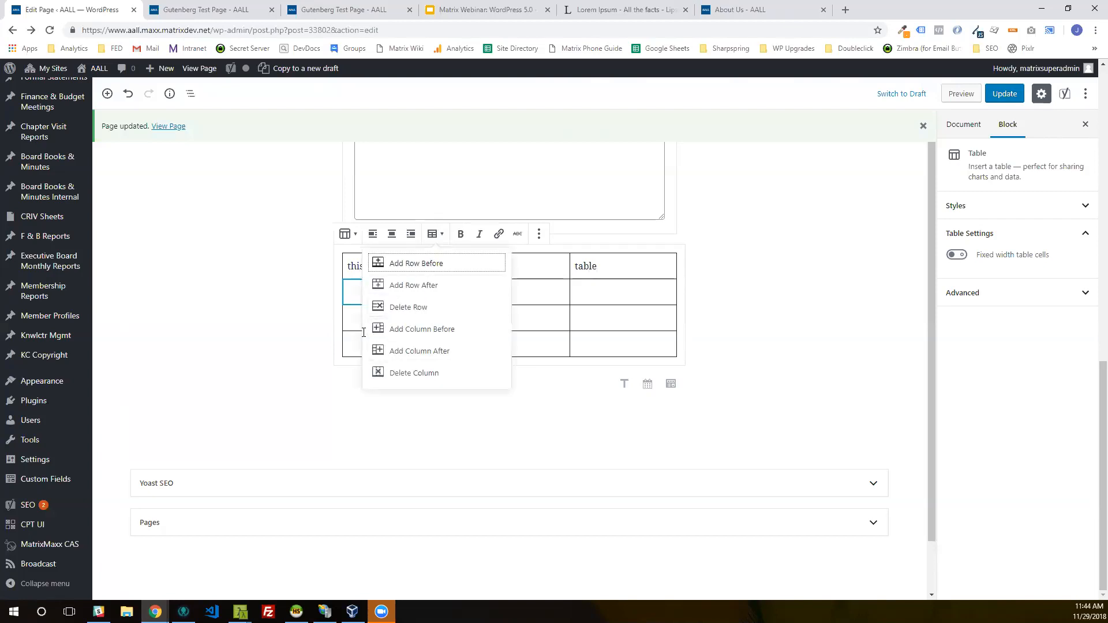
pyautogui.click(349, 357)
# Step: Insert a Button block from the layout elements below the table
pyautogui.click(317, 384)
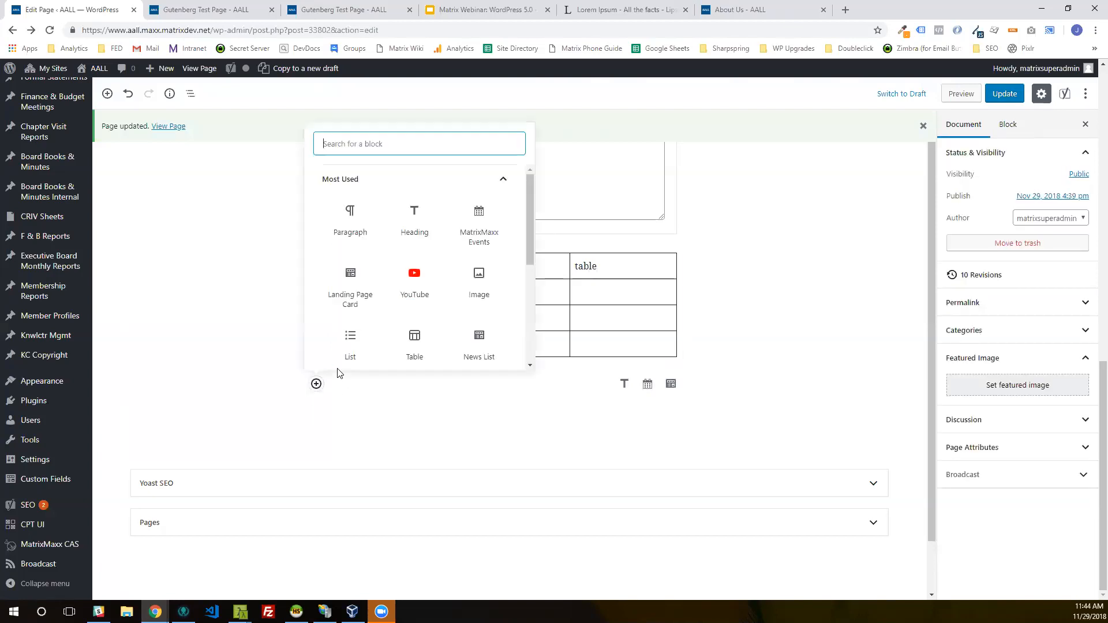
pyautogui.scroll(-4, 362, 366)
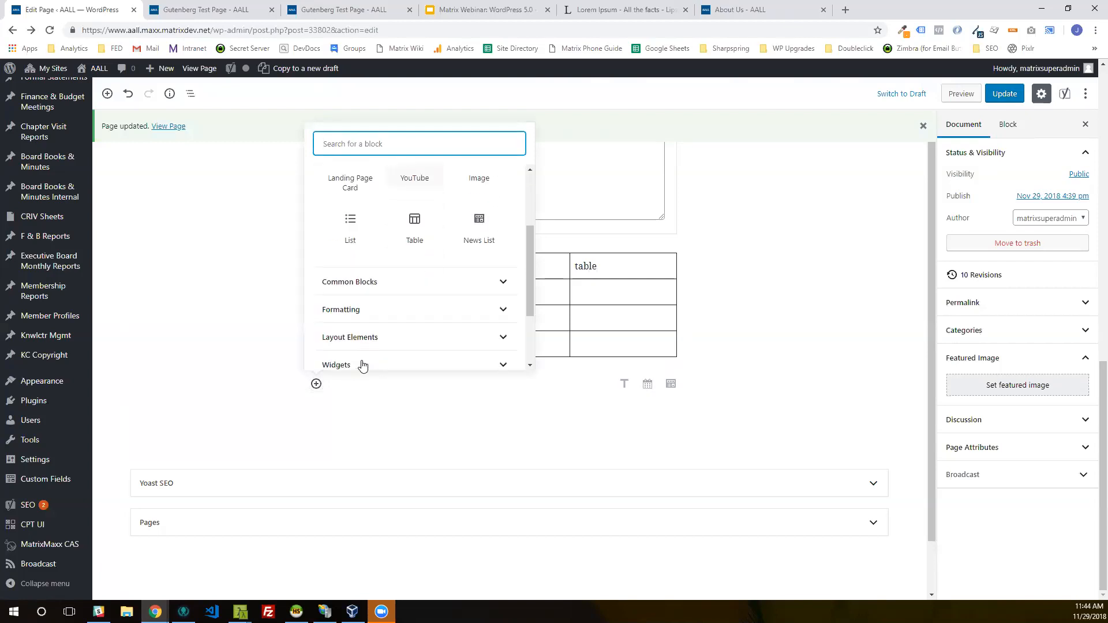
pyautogui.click(415, 209)
pyautogui.click(414, 180)
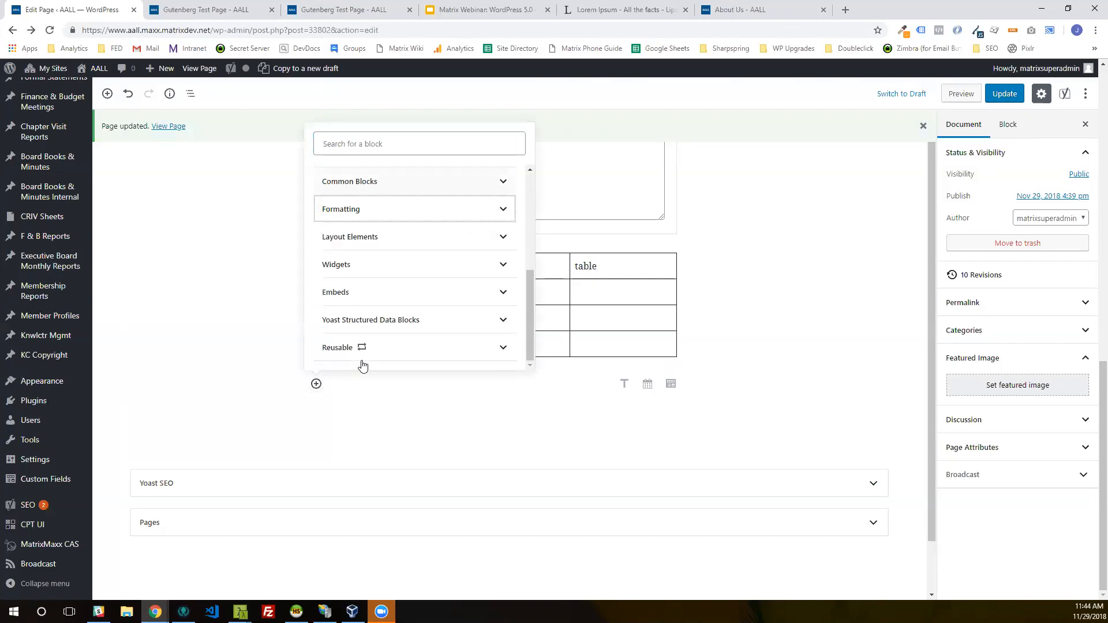
pyautogui.click(415, 235)
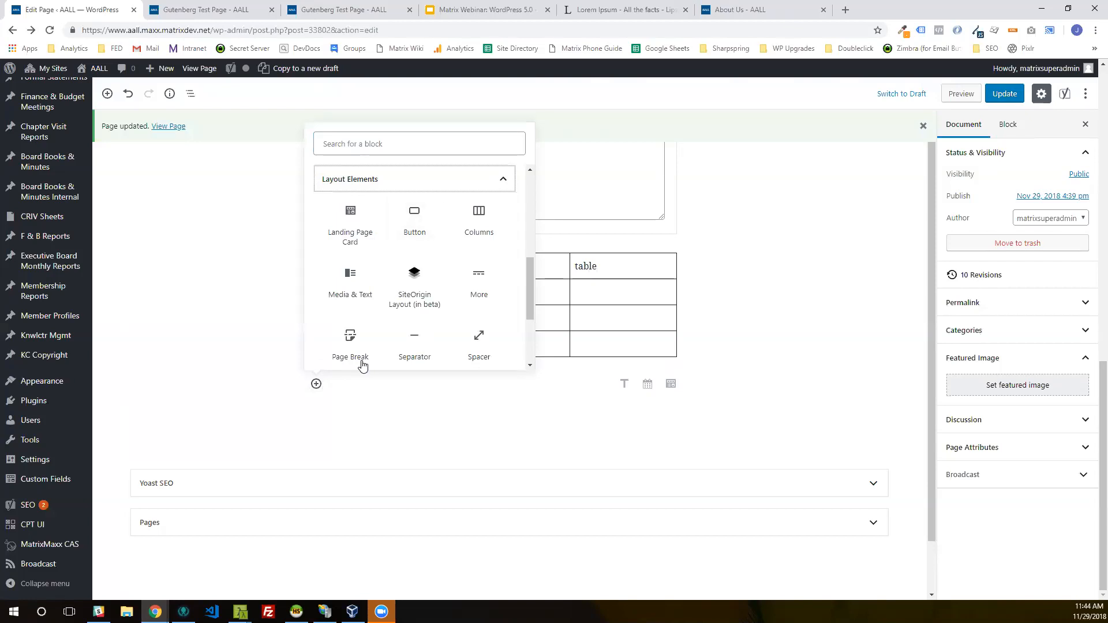
pyautogui.click(414, 222)
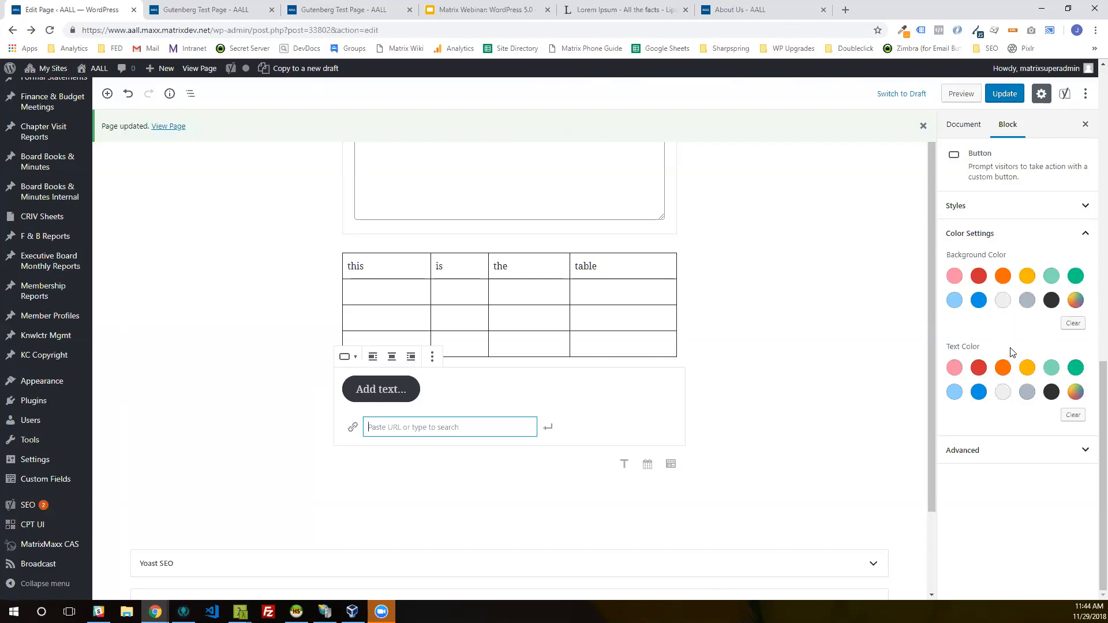
# Step: Set the new button's background color to the darker blue swatch
pyautogui.click(979, 299)
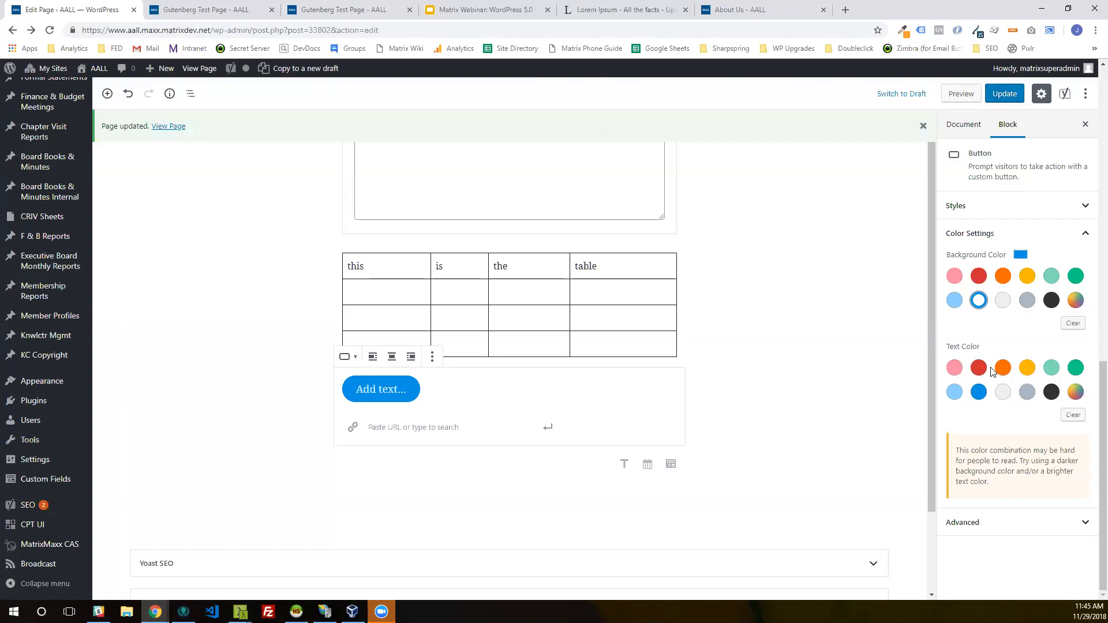
pyautogui.scroll(-1, 828, 400)
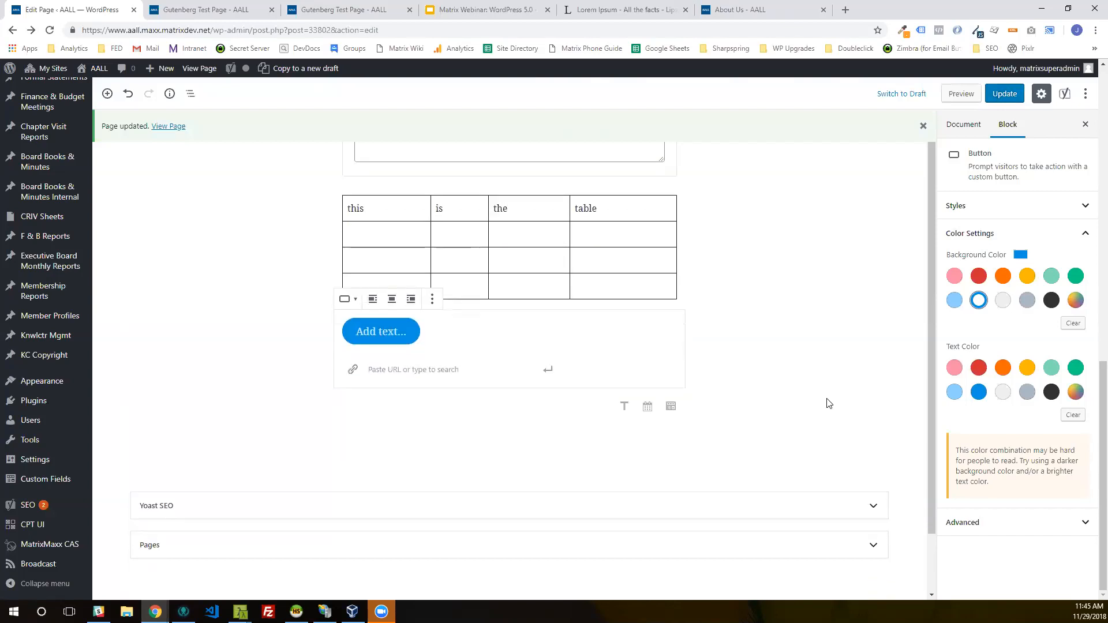
pyautogui.scroll(-1, 829, 404)
pyautogui.scroll(2, 816, 410)
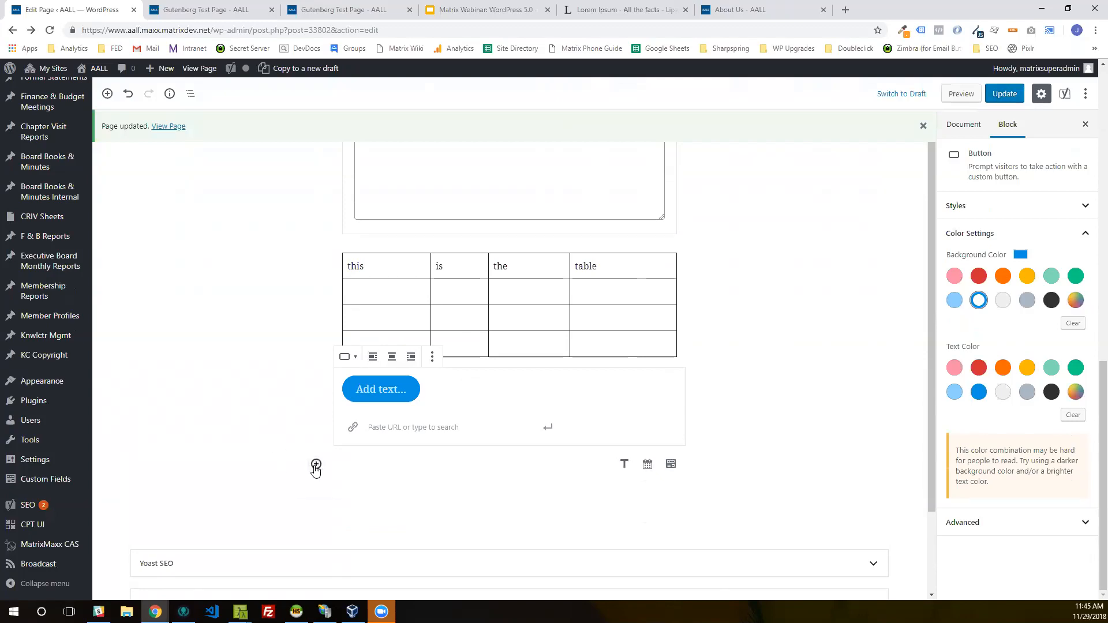
# Step: Insert a Columns block from the layout elements below the button
pyautogui.click(317, 464)
pyautogui.scroll(-5, 368, 347)
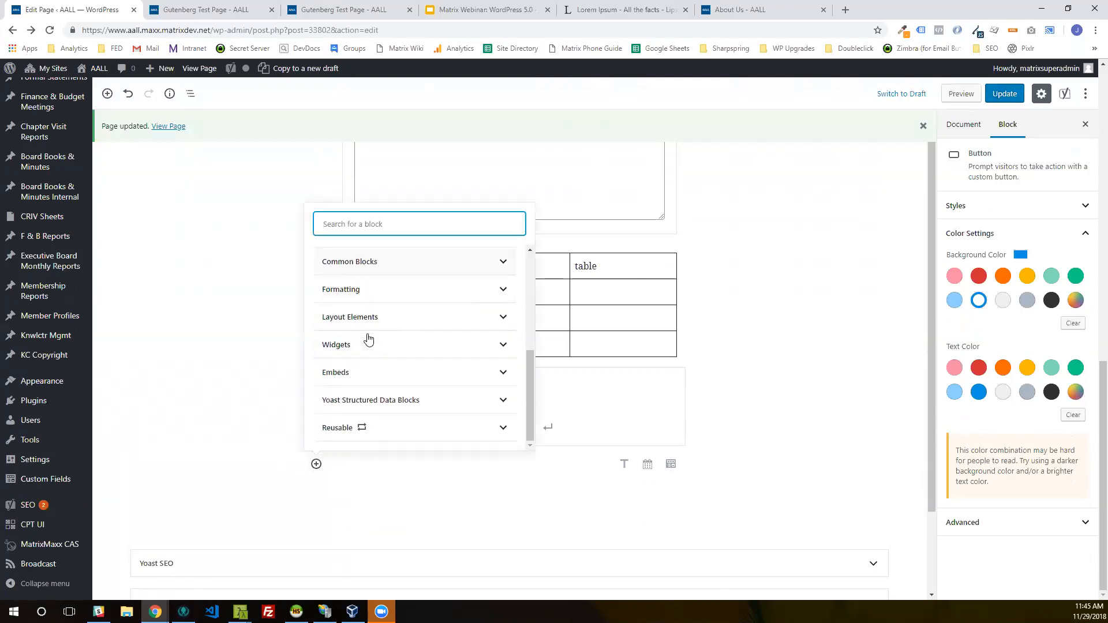
pyautogui.click(367, 291)
pyautogui.click(368, 260)
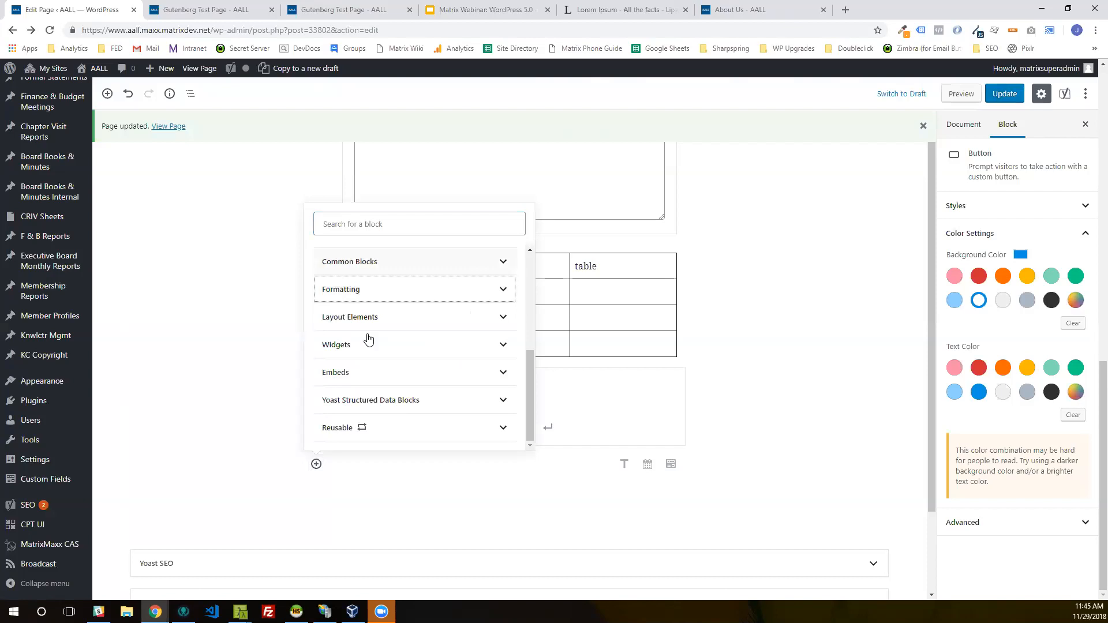
pyautogui.click(367, 326)
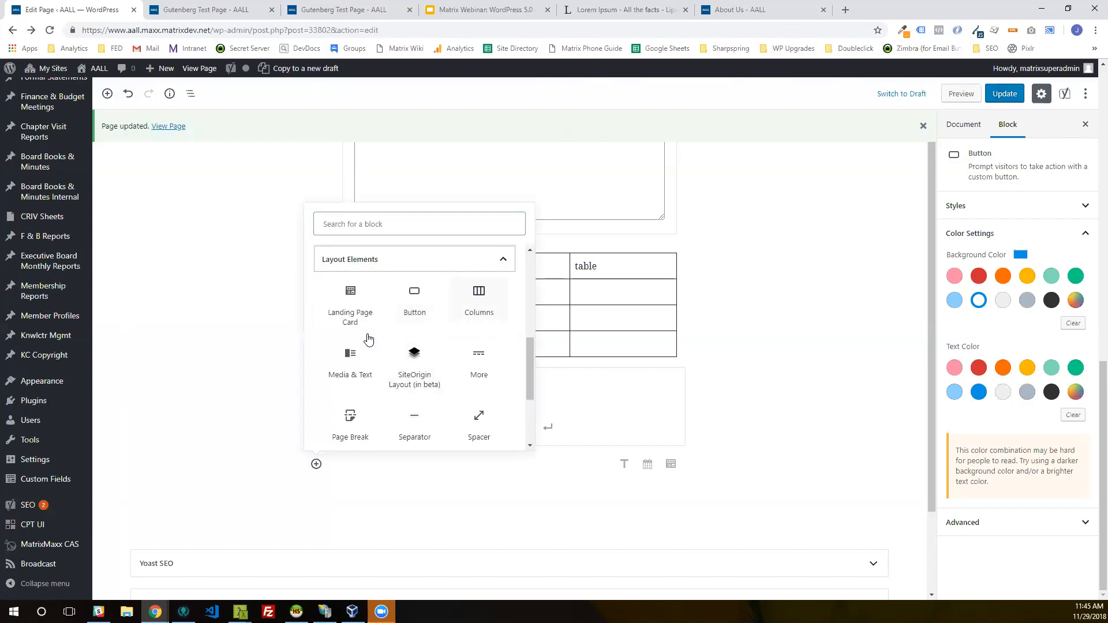
pyautogui.click(479, 297)
pyautogui.scroll(-2, 757, 431)
pyautogui.click(744, 372)
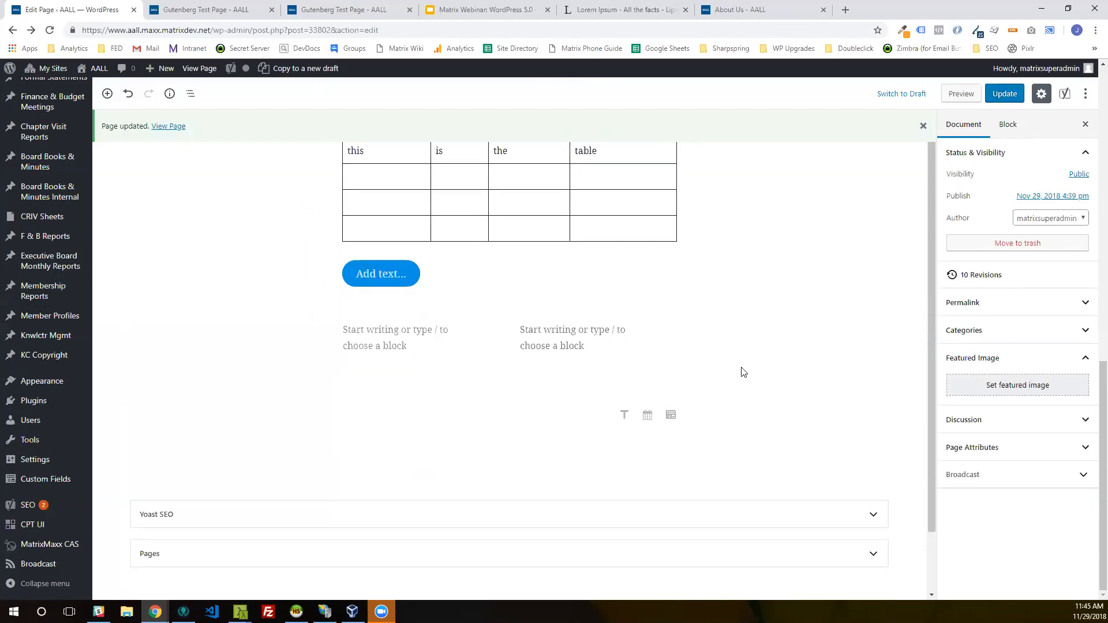
# Step: Add the reusable Lorem Ipsum Paragraph block to the first column of the Columns block
pyautogui.click(358, 330)
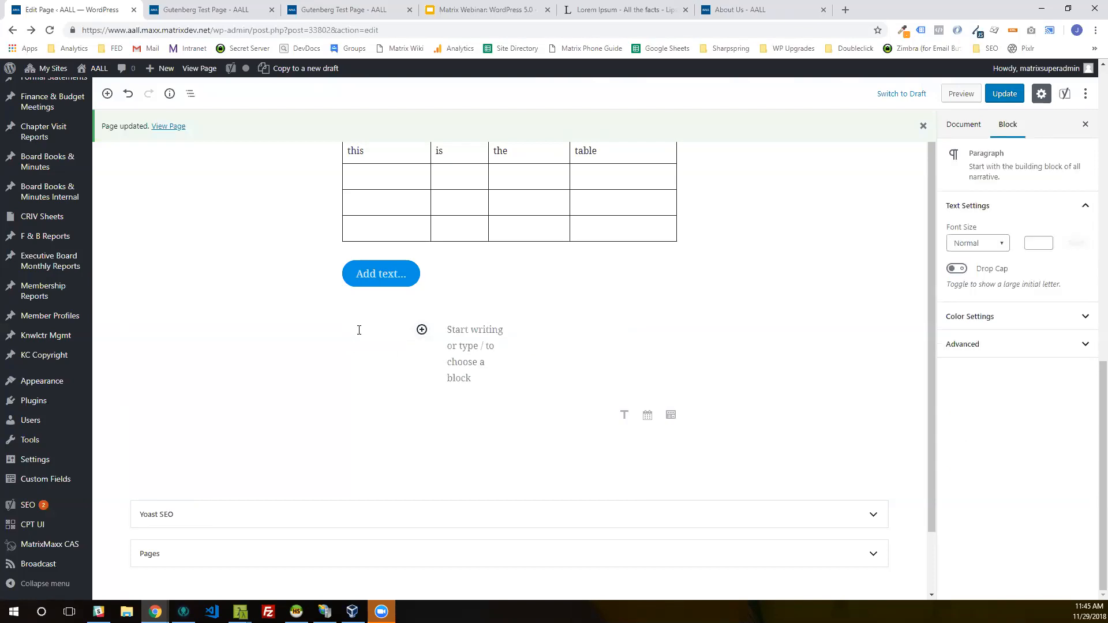
pyautogui.click(422, 330)
pyautogui.scroll(-5, 520, 266)
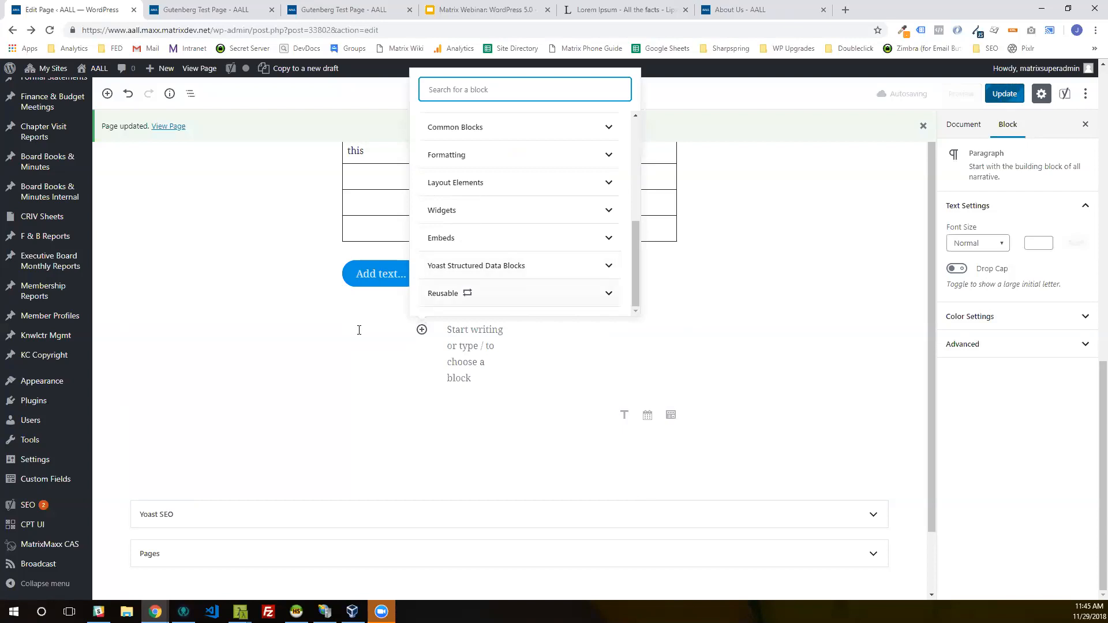
pyautogui.click(444, 293)
pyautogui.click(453, 243)
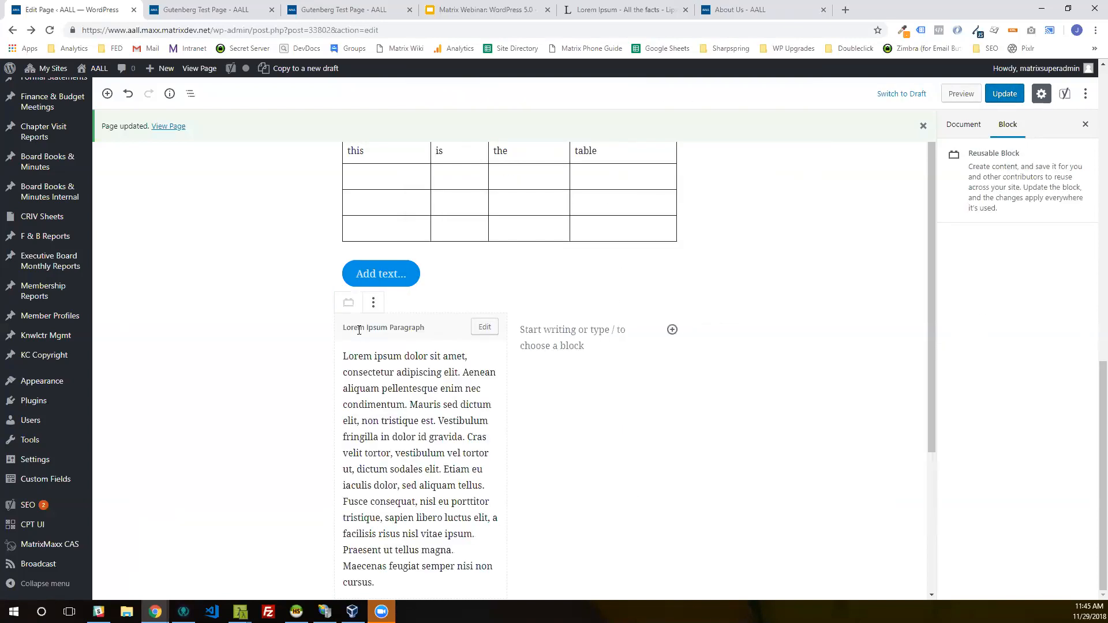
# Step: Add the reusable Lorem Ipsum Paragraph block to the second column as well
pyautogui.click(572, 330)
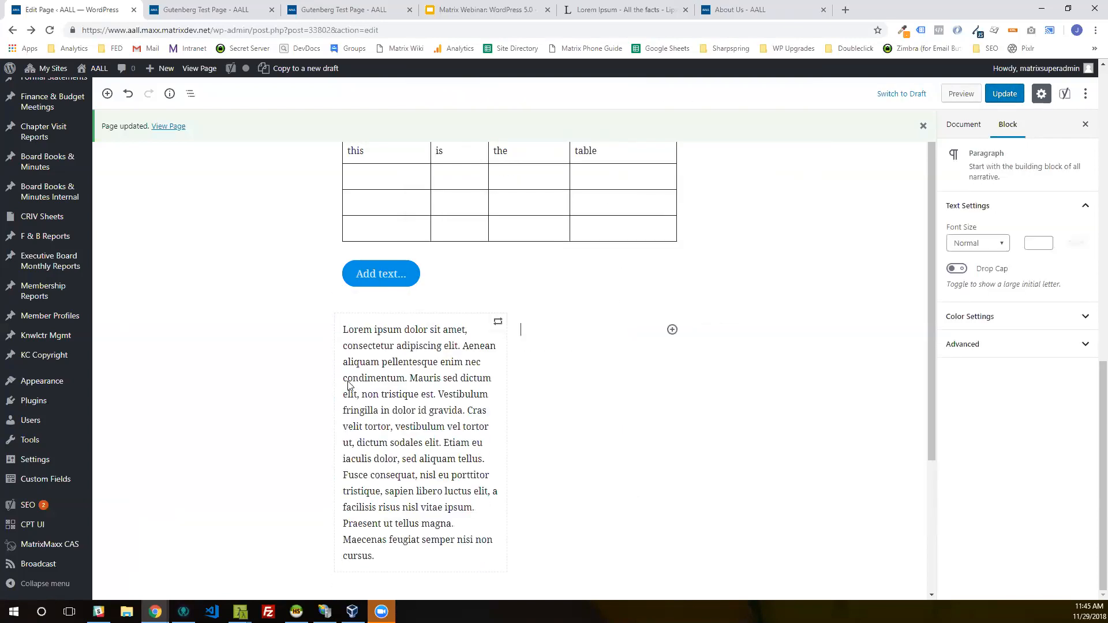
pyautogui.click(672, 329)
pyautogui.scroll(-5, 742, 281)
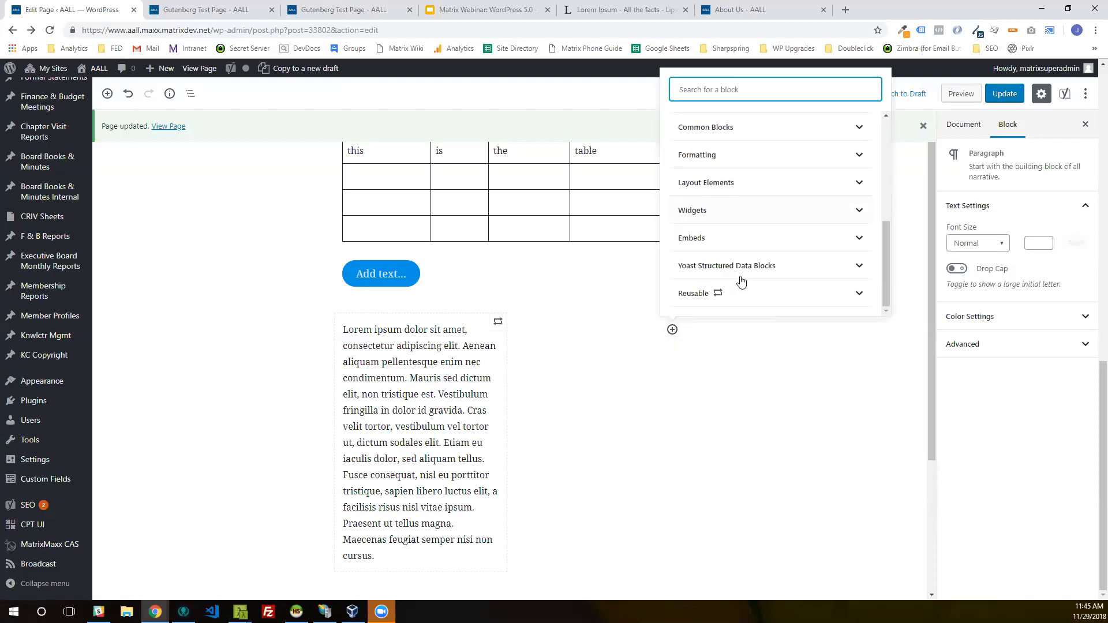
pyautogui.click(741, 292)
pyautogui.click(709, 248)
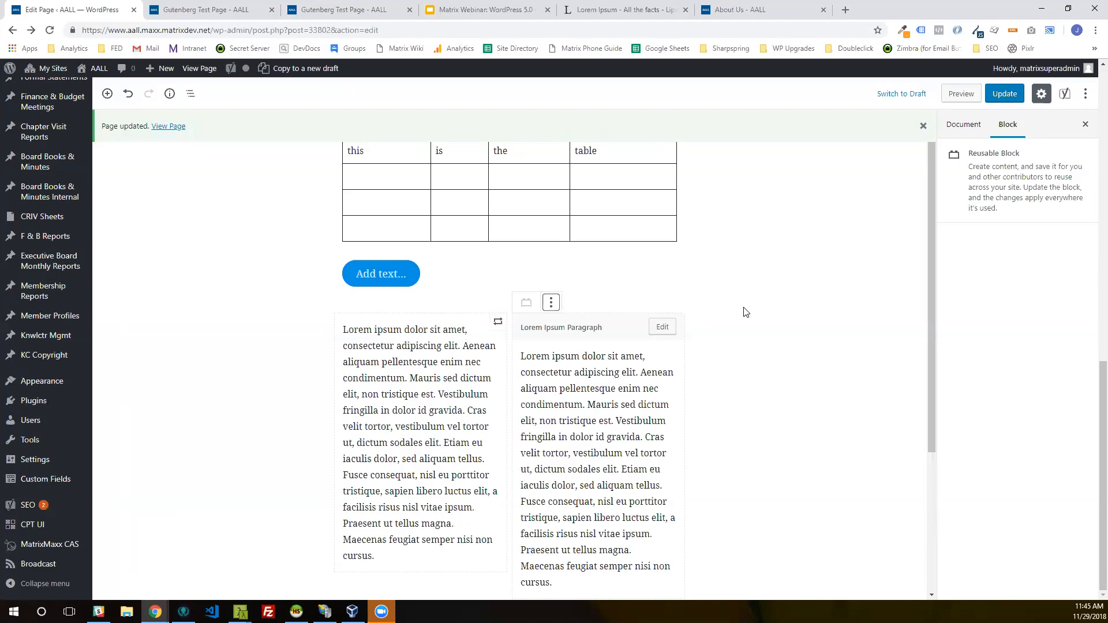
pyautogui.click(772, 321)
# Step: Select the whole Columns block and try changing its number of columns
pyautogui.scroll(-2, 774, 330)
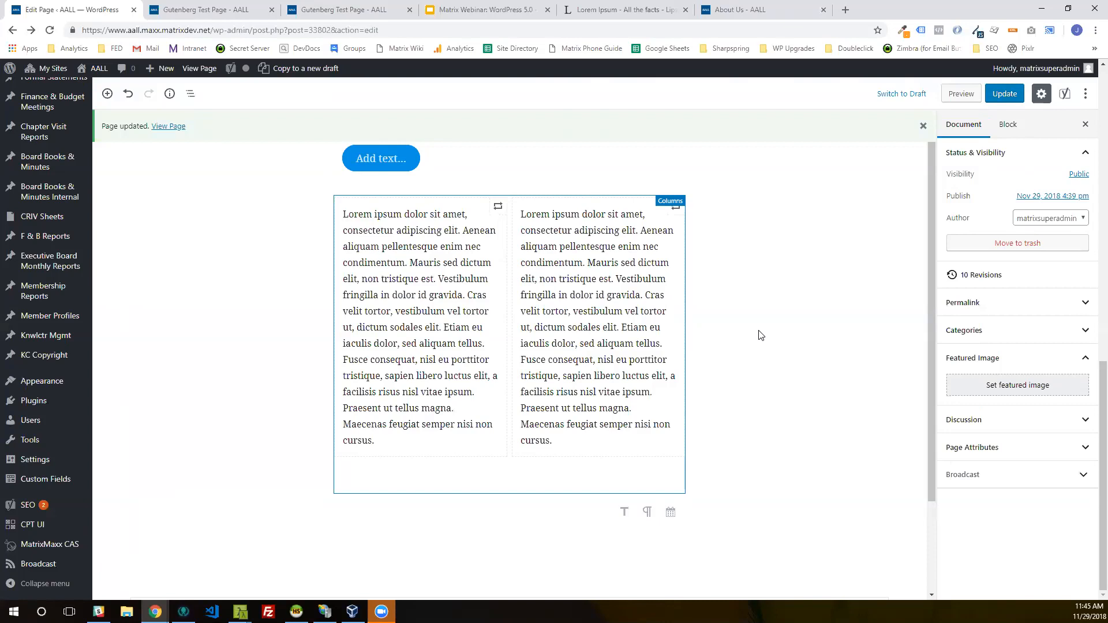
pyautogui.click(760, 334)
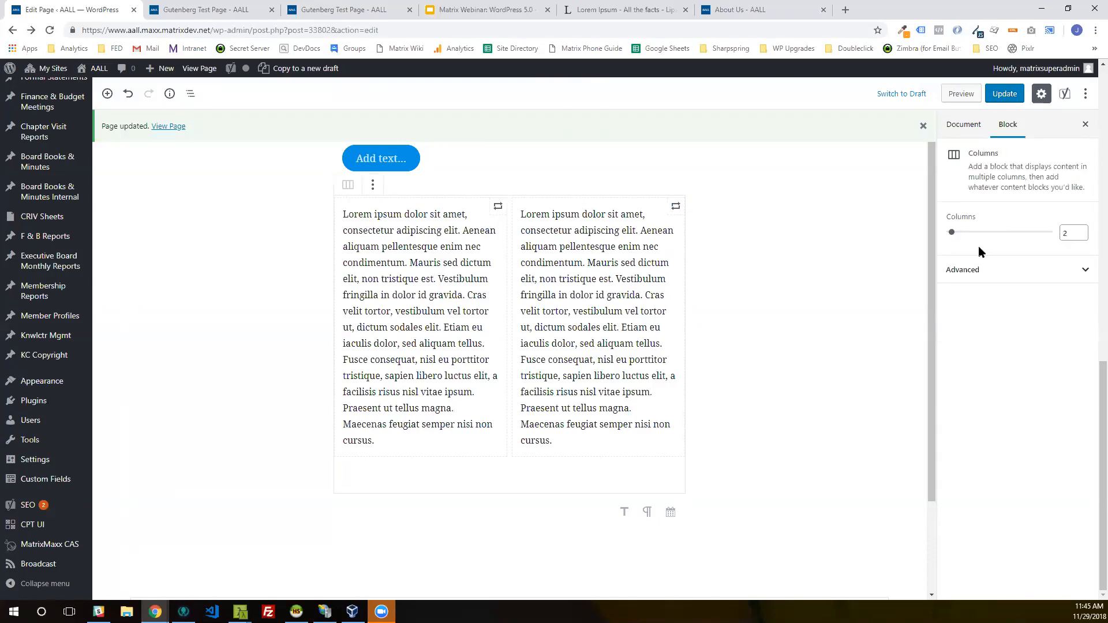
pyautogui.moveTo(952, 233)
pyautogui.mouseDown()
pyautogui.moveTo(1010, 239)
pyautogui.moveTo(955, 247)
pyautogui.moveTo(1059, 235)
pyautogui.moveTo(959, 237)
pyautogui.mouseUp()
pyautogui.scroll(-3, 758, 305)
pyautogui.scroll(4, 758, 306)
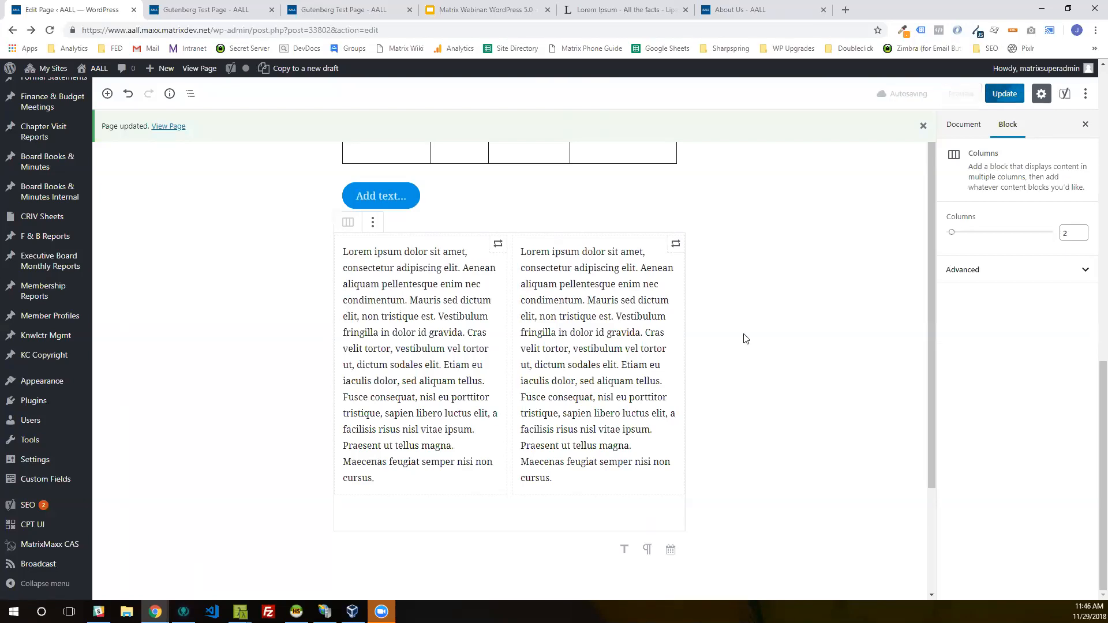
pyautogui.scroll(-4, 760, 411)
pyautogui.scroll(3, 773, 351)
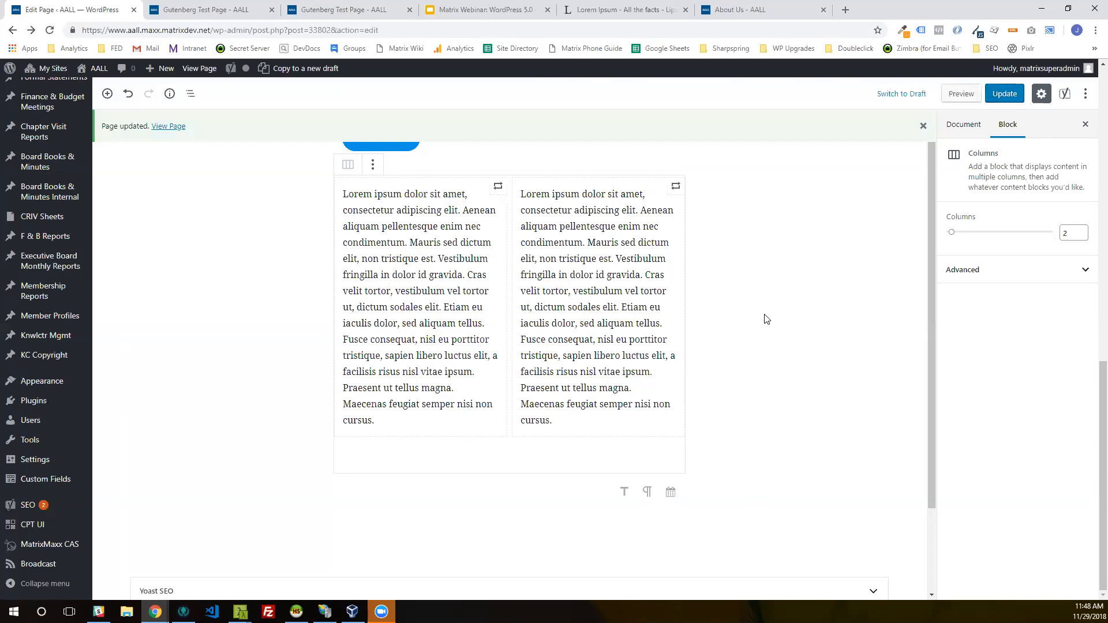
# Step: Switch to the Google Slides webinar deck, present from the "Impact on Current Themes and Plugins" slide and advance one slide
pyautogui.click(470, 10)
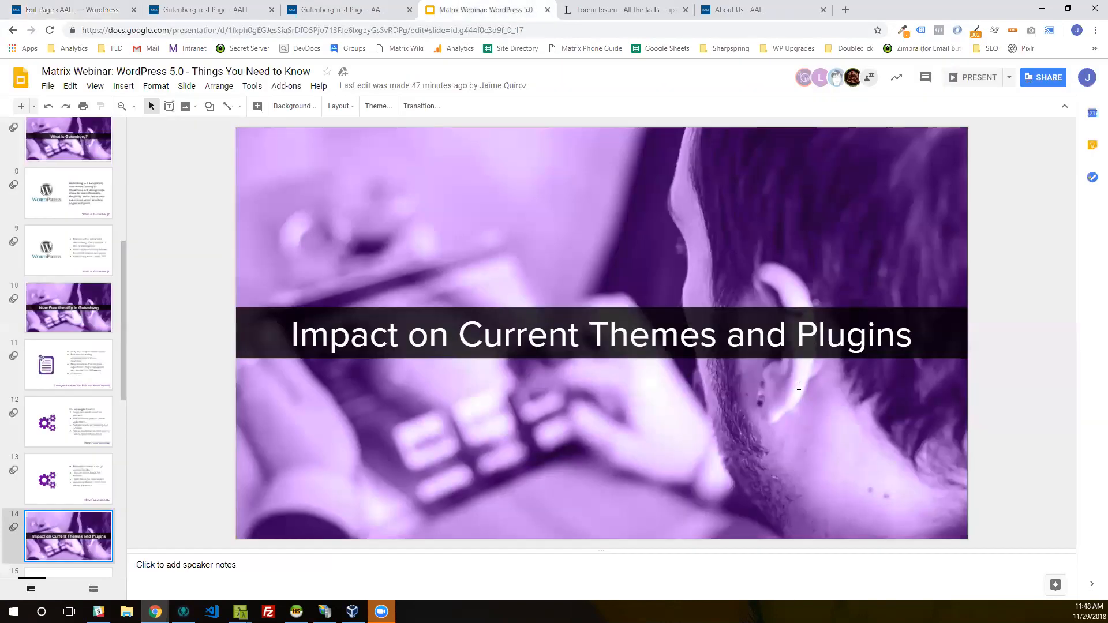
pyautogui.click(981, 77)
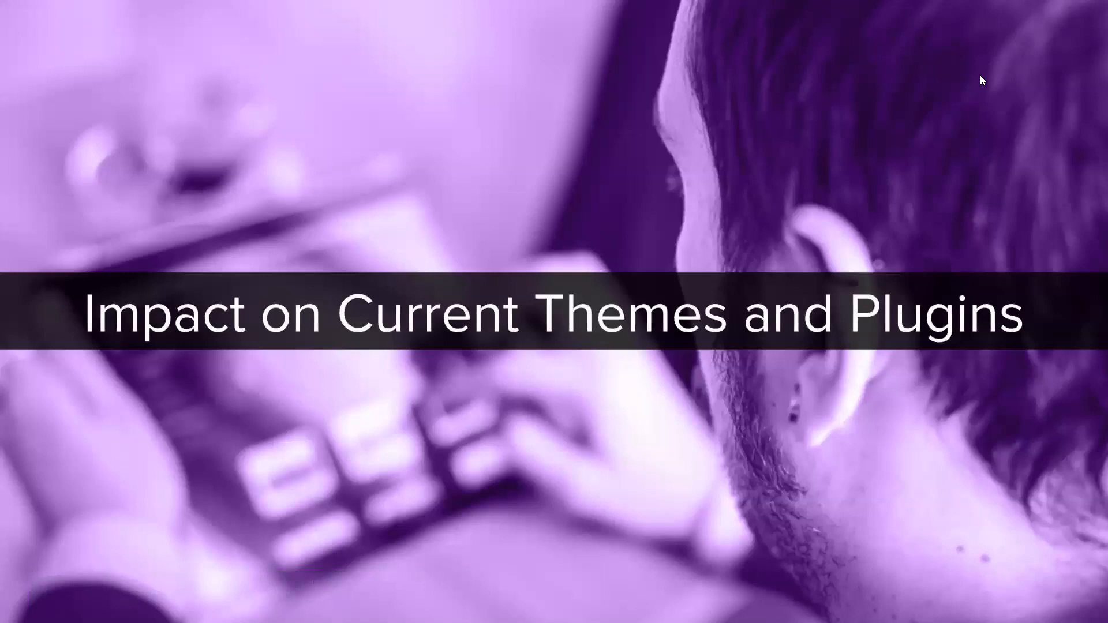
pyautogui.press('Right')
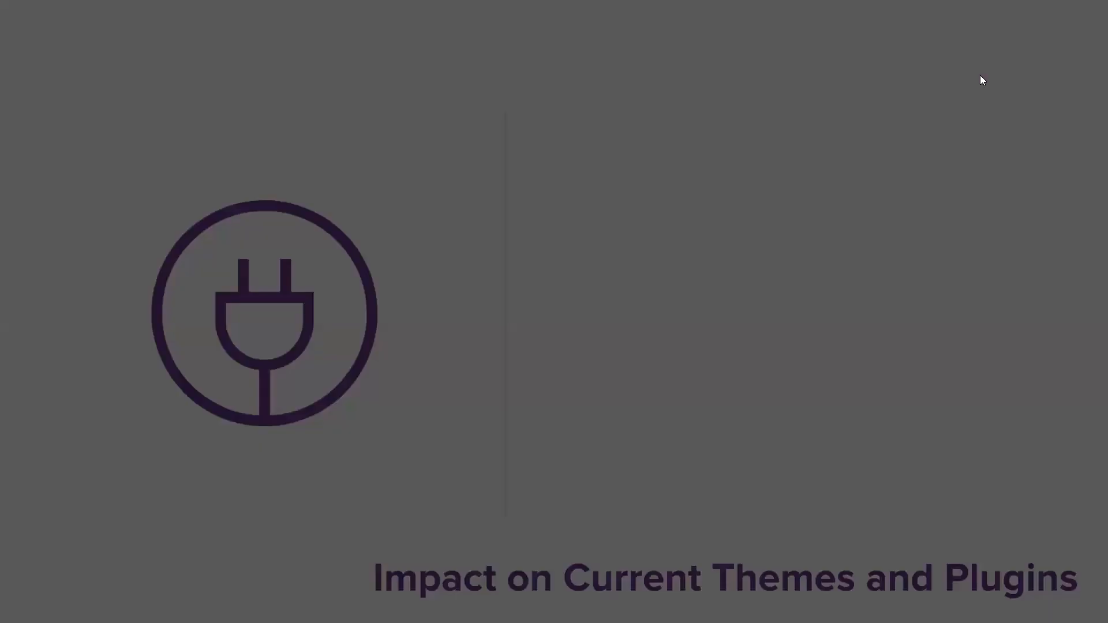